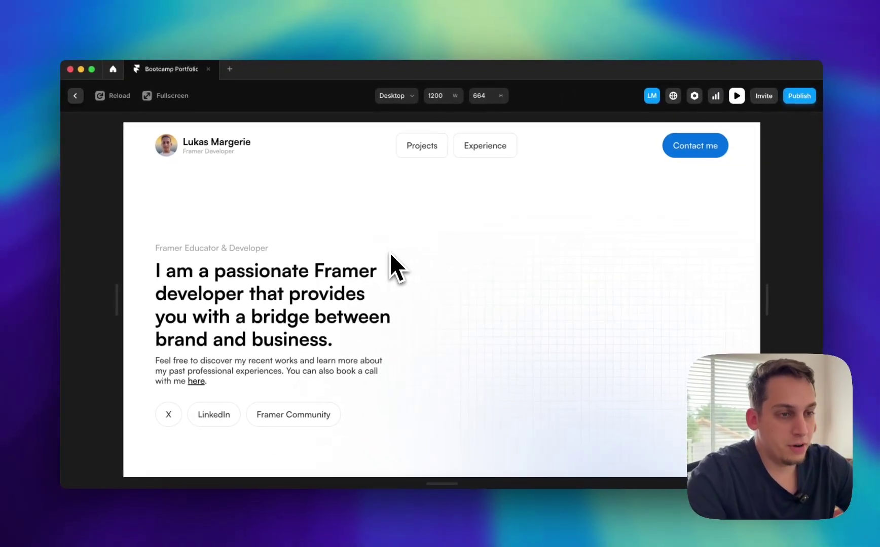
Step: Examine the portfolio preview from the hero through the Projects and Experiences sections to the question list and footer
scroll(388, 252, down, 3)
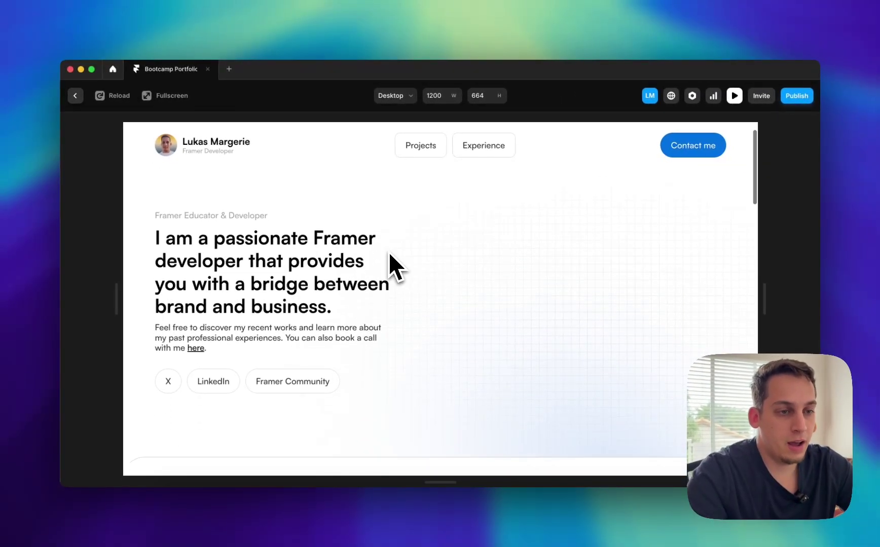
scroll(389, 253, down, 3)
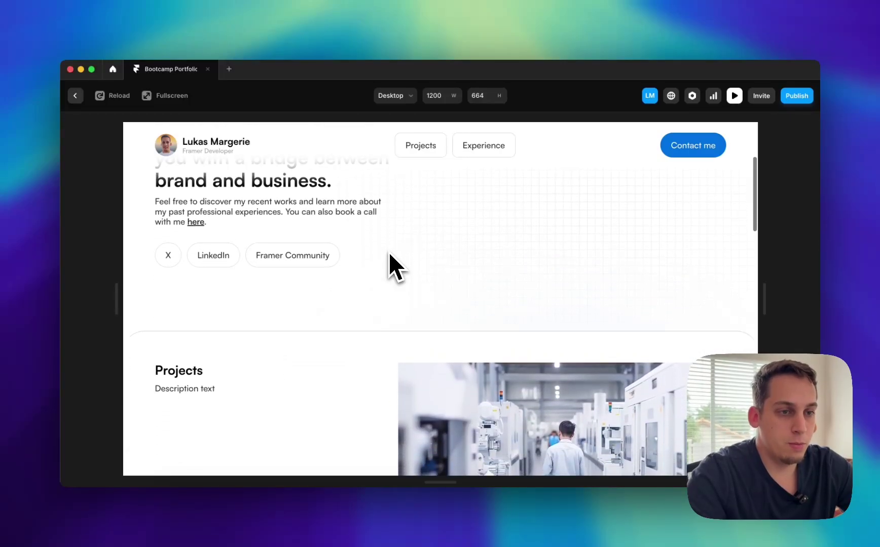
scroll(390, 252, down, 3)
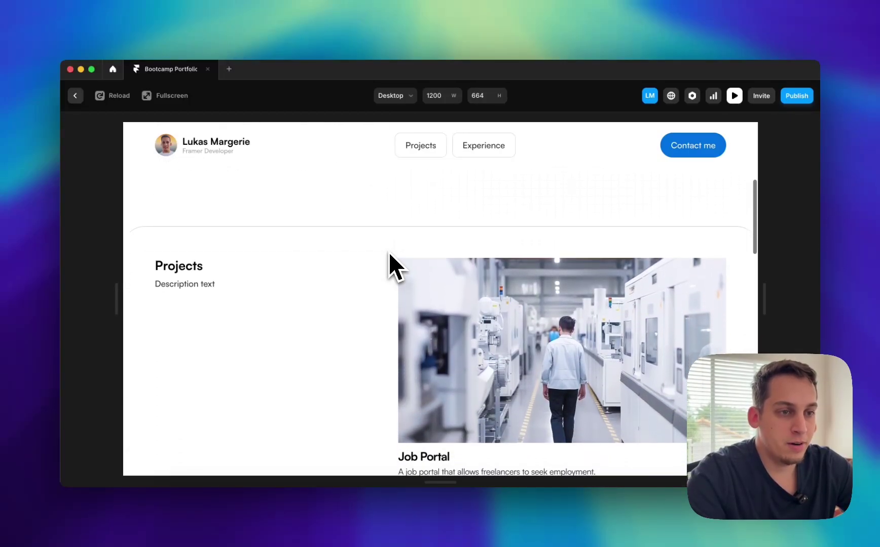
scroll(389, 253, down, 4)
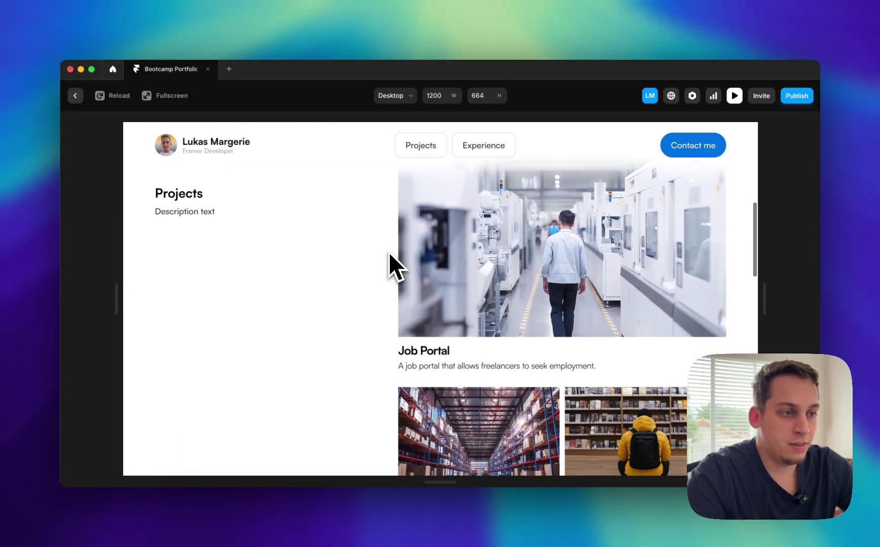
scroll(389, 252, down, 4)
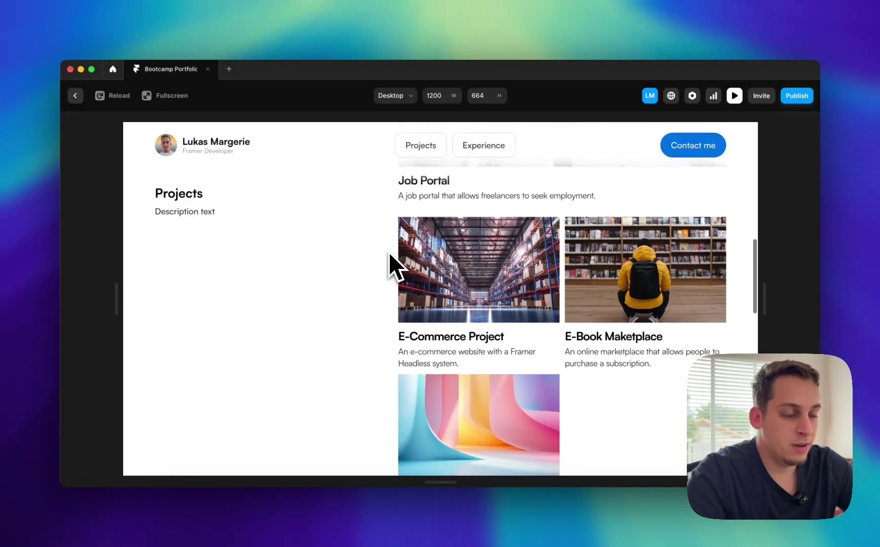
scroll(389, 251, down, 3)
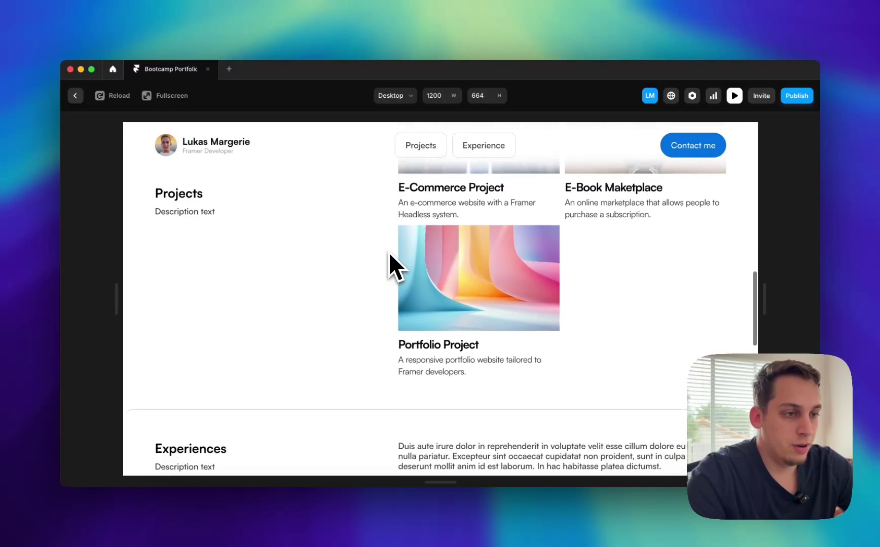
scroll(390, 252, down, 2)
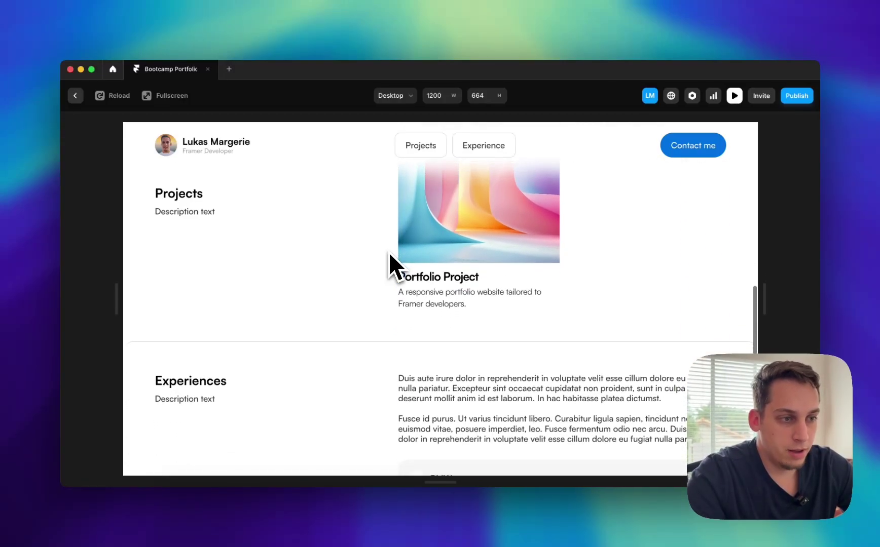
scroll(389, 252, down, 4)
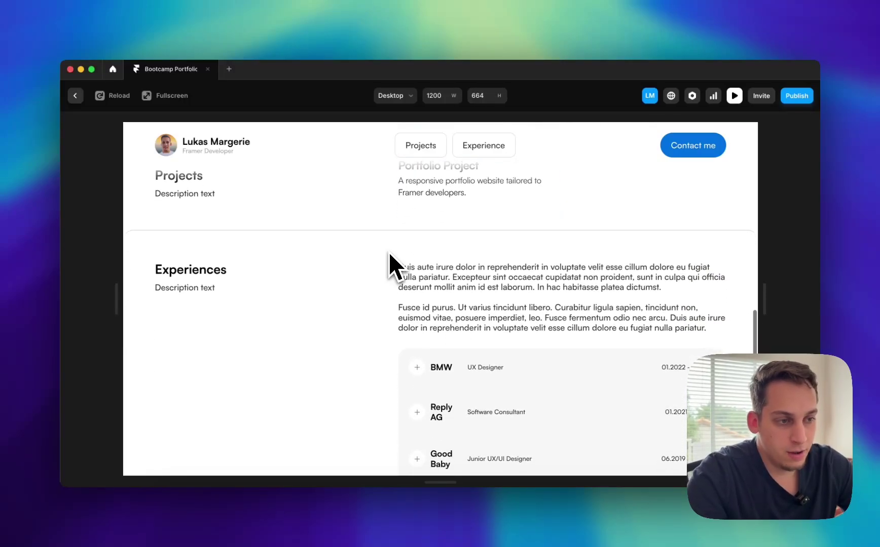
scroll(390, 253, down, 3)
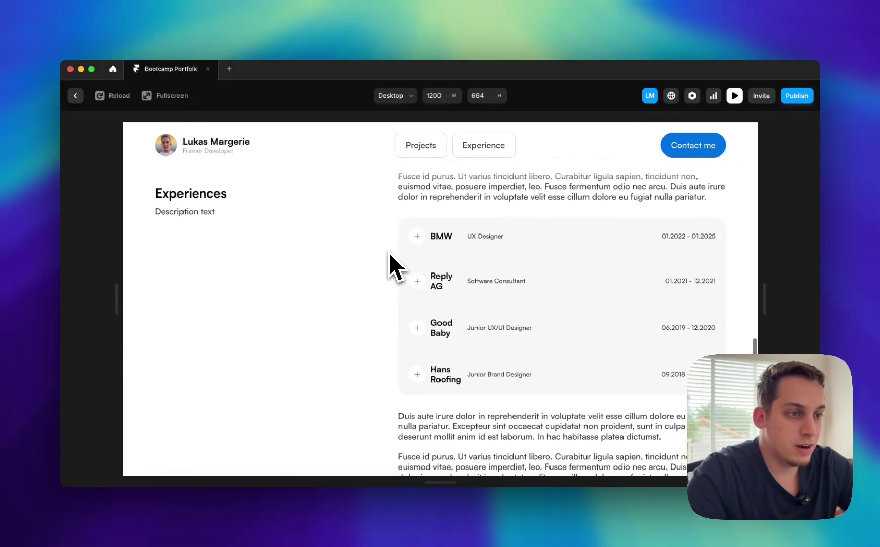
scroll(390, 252, down, 3)
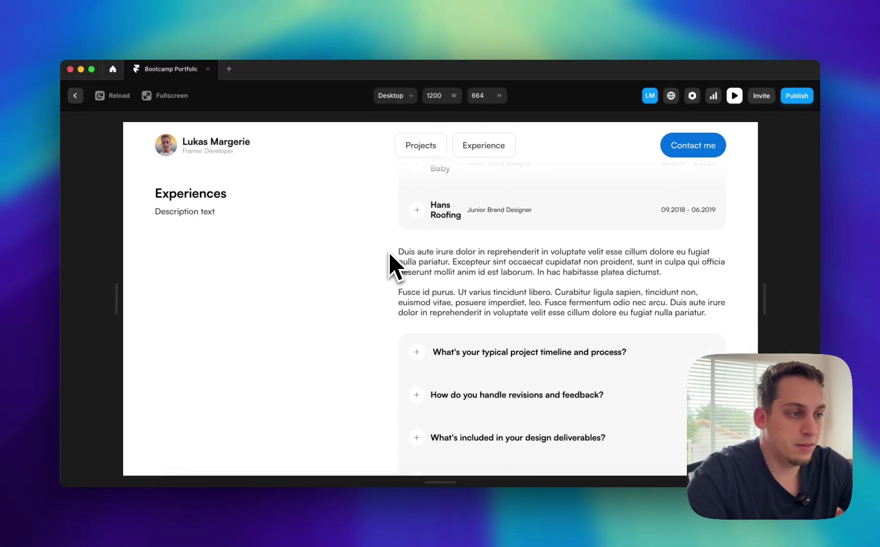
scroll(389, 252, up, 1)
scroll(389, 251, up, 2)
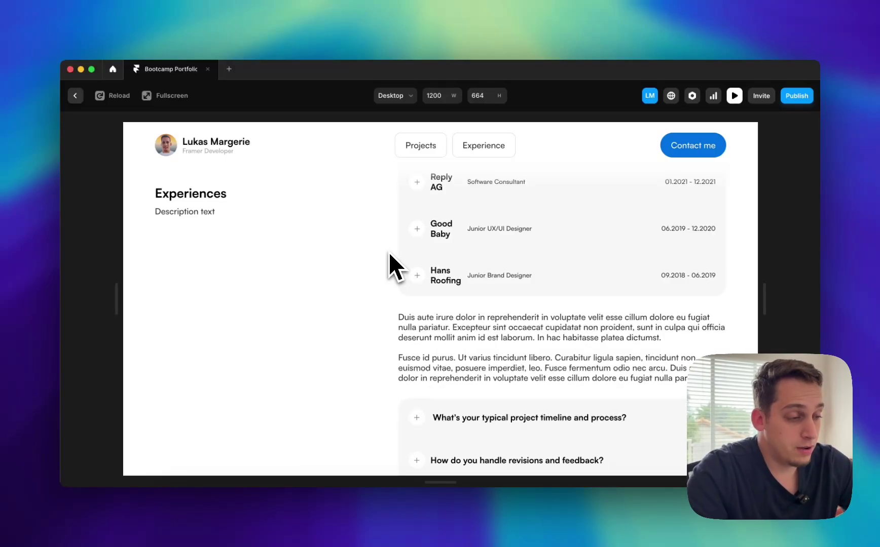
scroll(389, 251, up, 4)
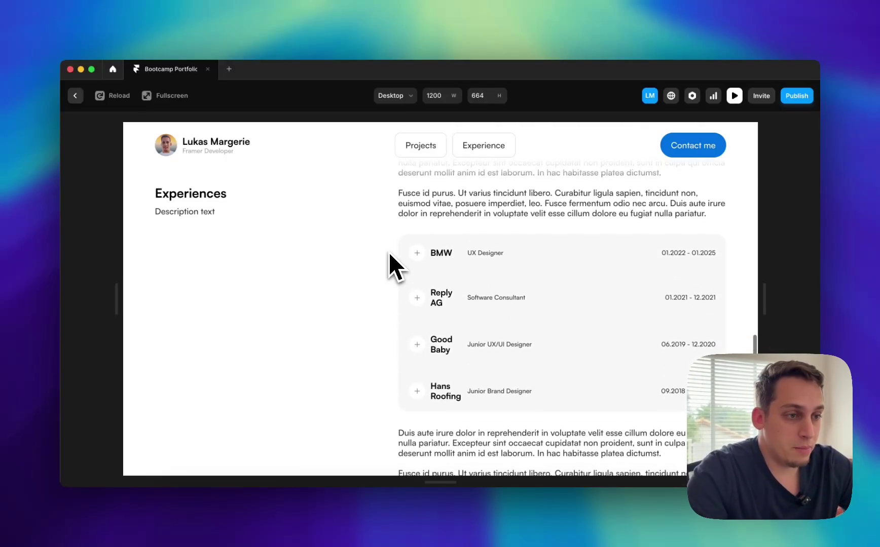
scroll(390, 253, down, 4)
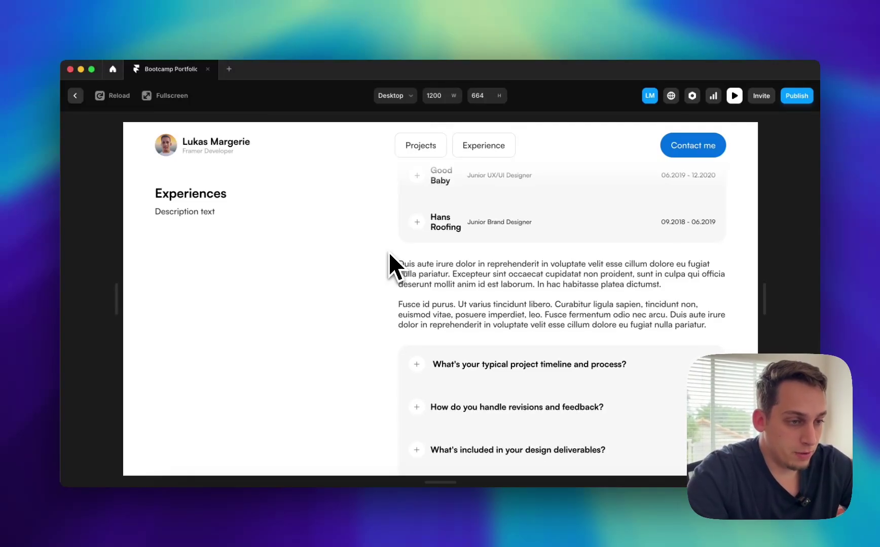
scroll(389, 253, down, 5)
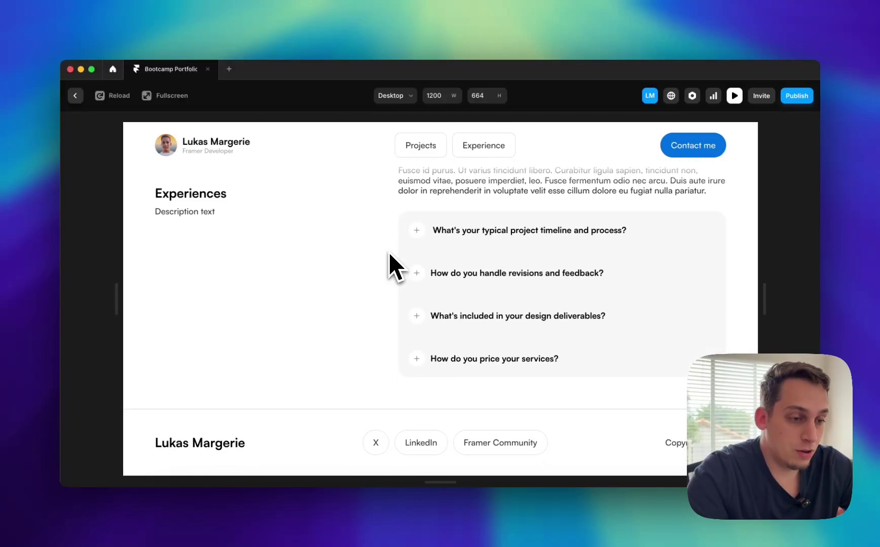
Step: Review the preview back up to the hero, exit it, and examine the Projects section on the canvas
scroll(390, 254, up, 1)
scroll(390, 255, up, 3)
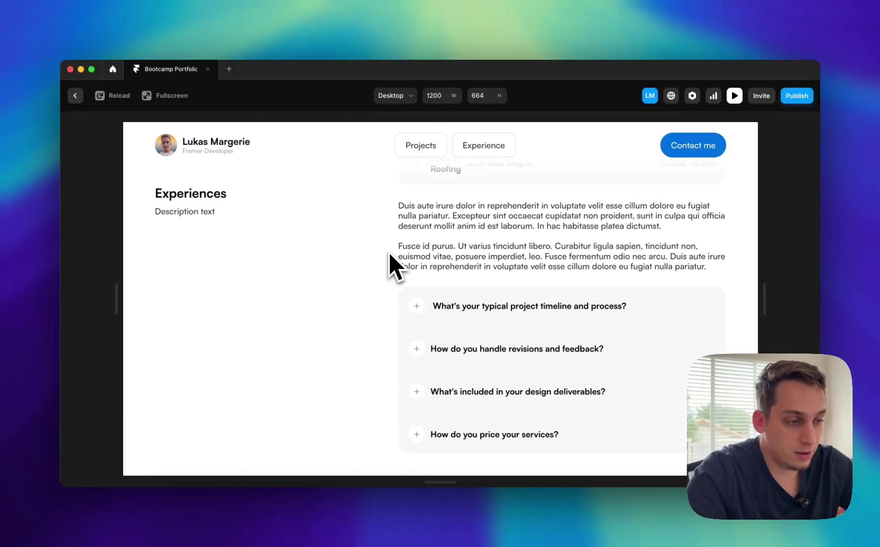
scroll(389, 253, up, 5)
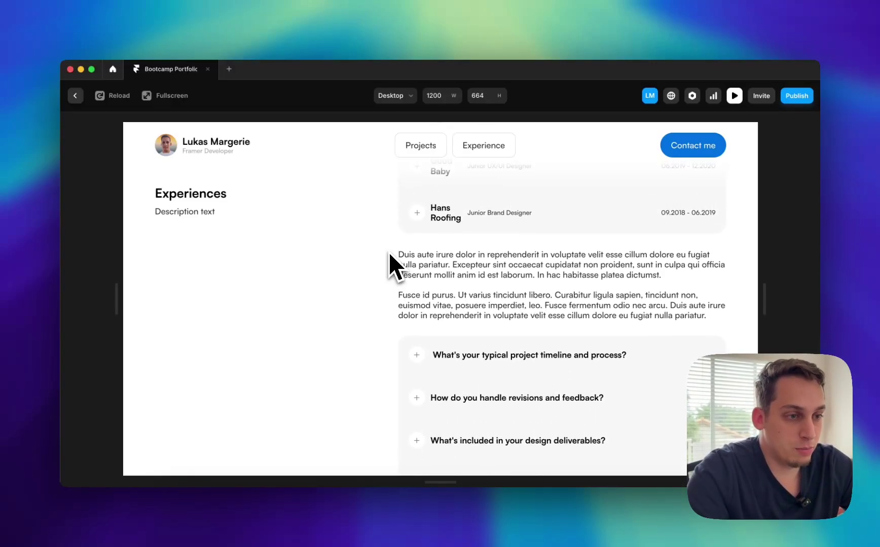
scroll(389, 253, up, 15)
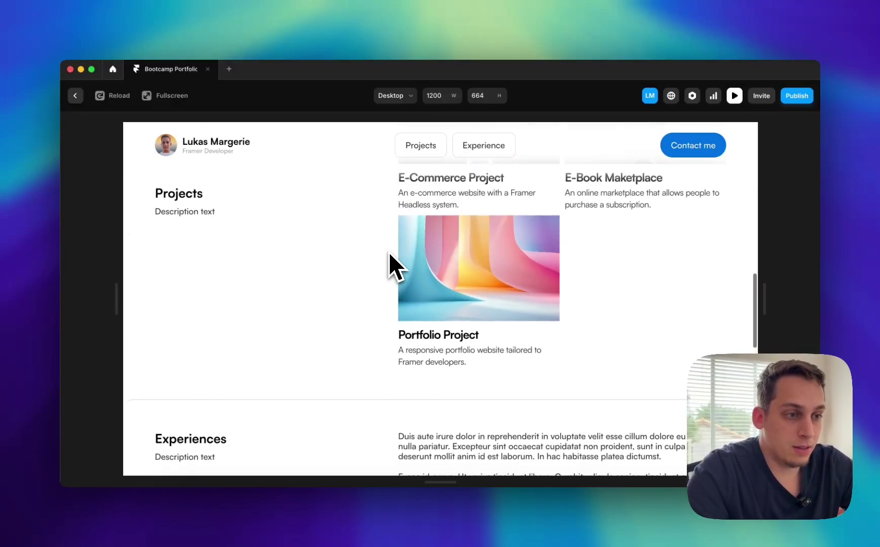
scroll(390, 251, up, 10)
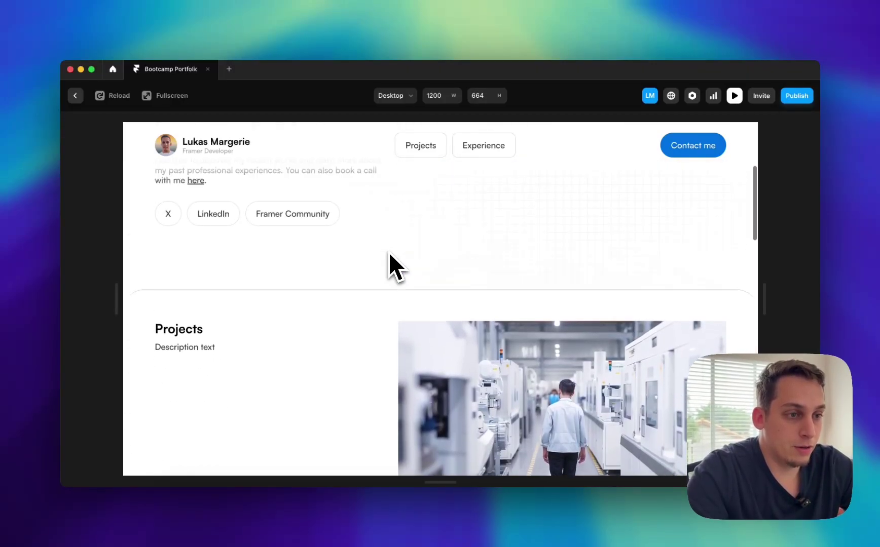
scroll(389, 252, up, 3)
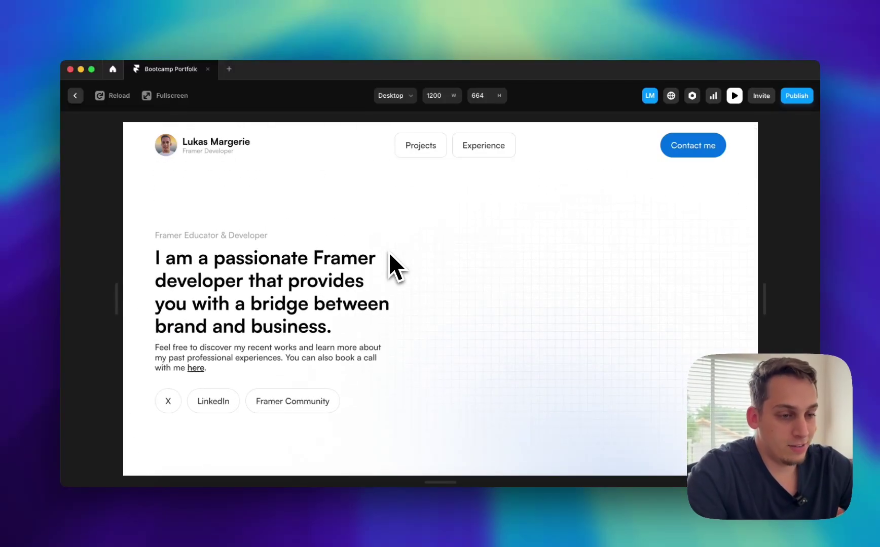
key(Escape)
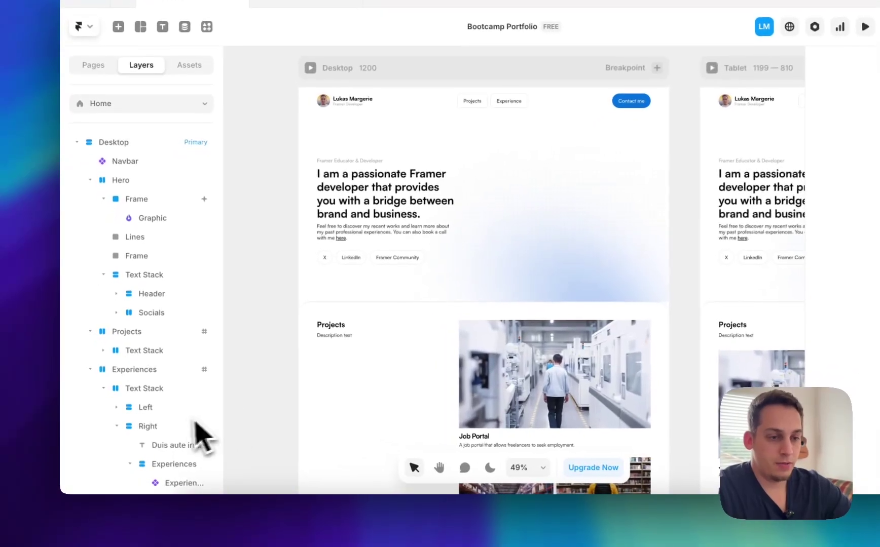
scroll(325, 314, down, 5)
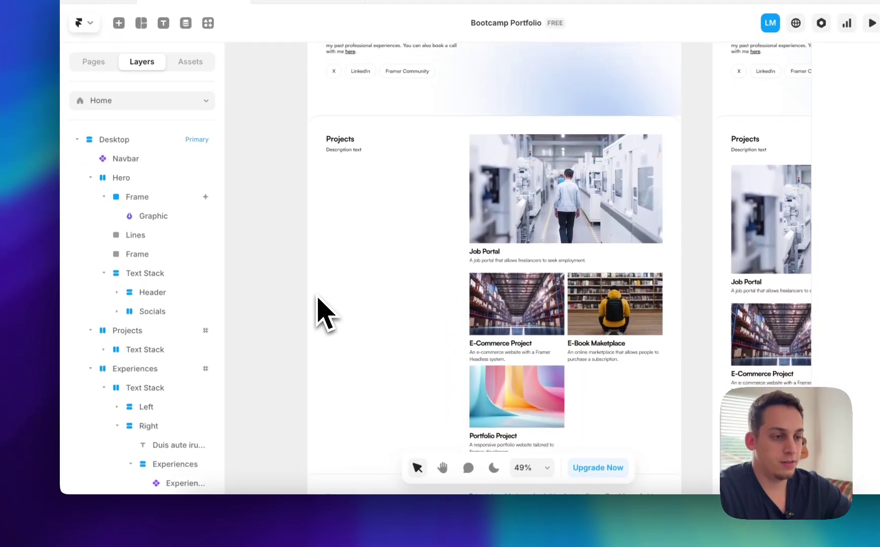
scroll(324, 315, down, 3)
scroll(319, 299, down, 1)
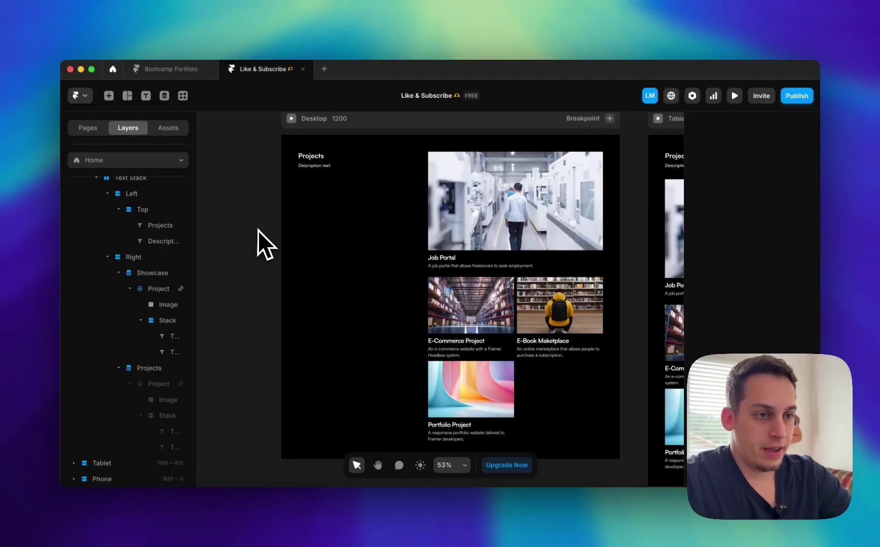
Step: Examine the dark Projects section across the Desktop, Tablet and Phone breakpoints and preview the Desktop version
click(389, 139)
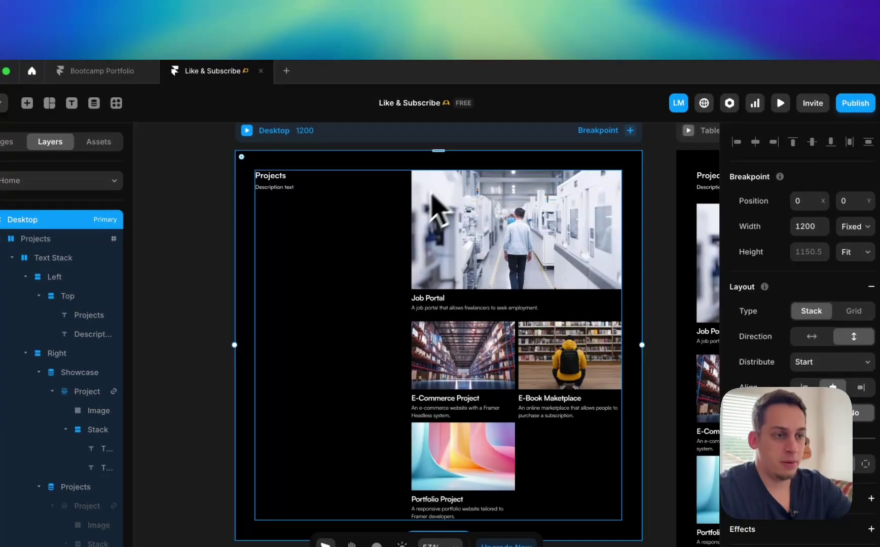
scroll(413, 213, down, 5)
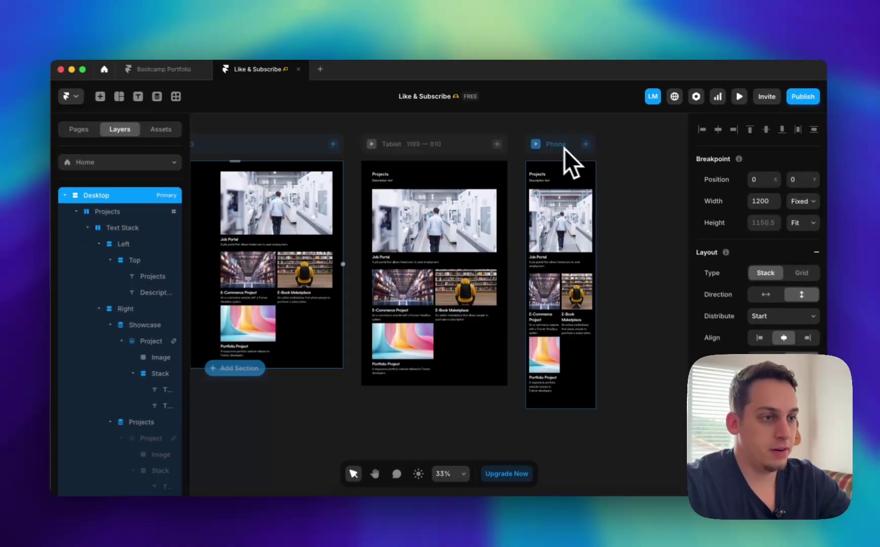
scroll(552, 143, left, 5)
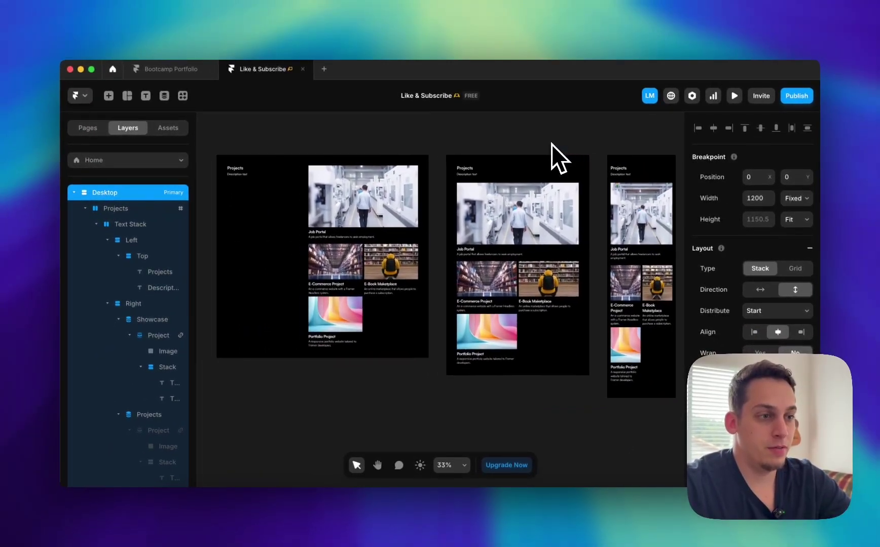
scroll(551, 143, up, 5)
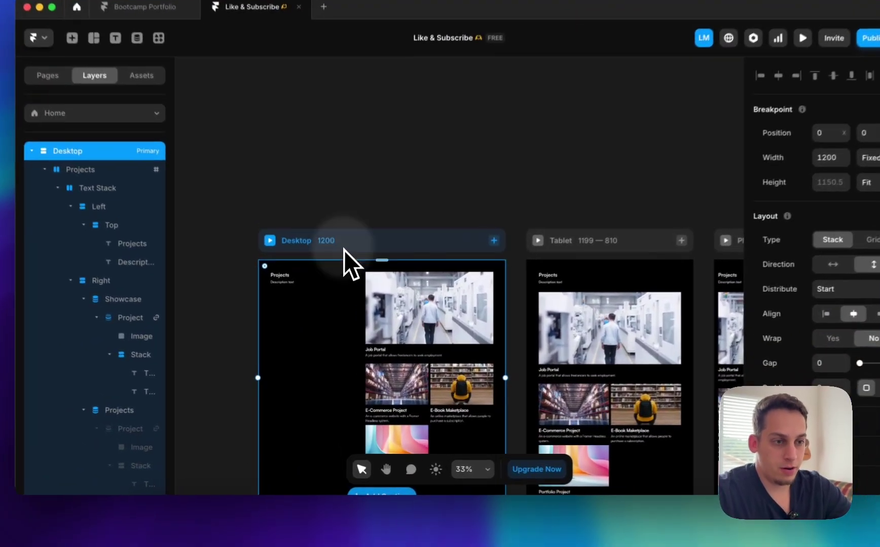
scroll(389, 355, down, 3)
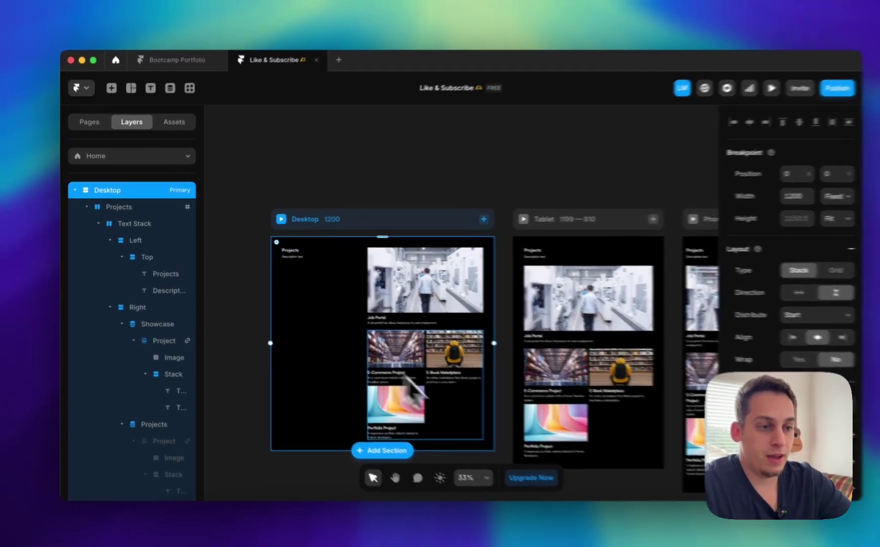
click(409, 388)
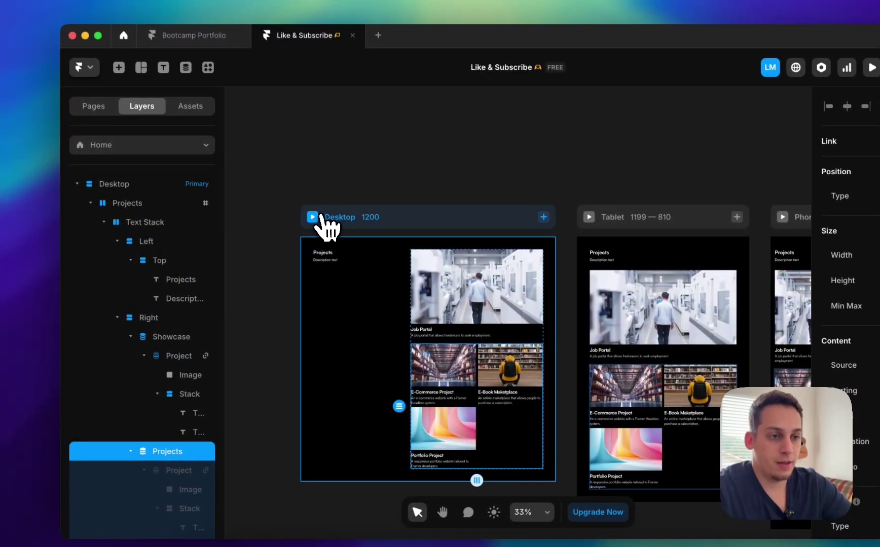
click(319, 217)
scroll(345, 258, down, 5)
scroll(344, 261, up, 5)
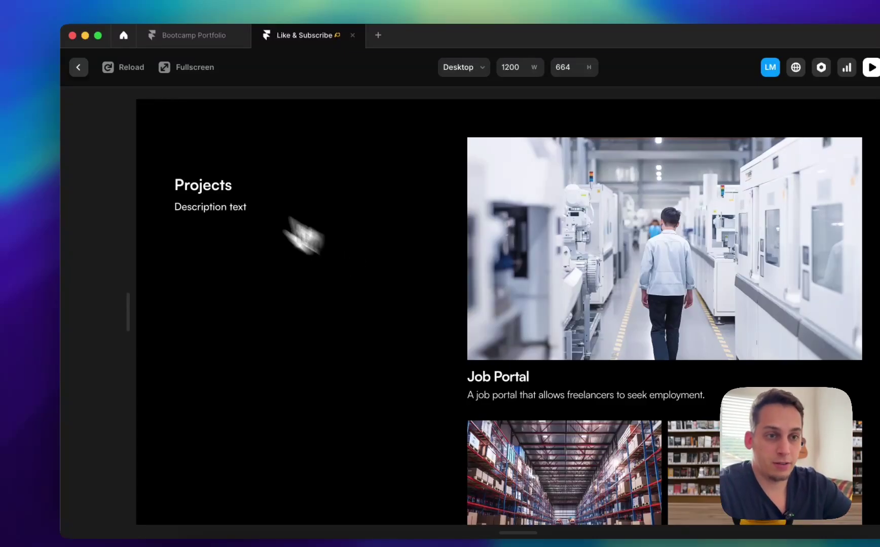
click(78, 68)
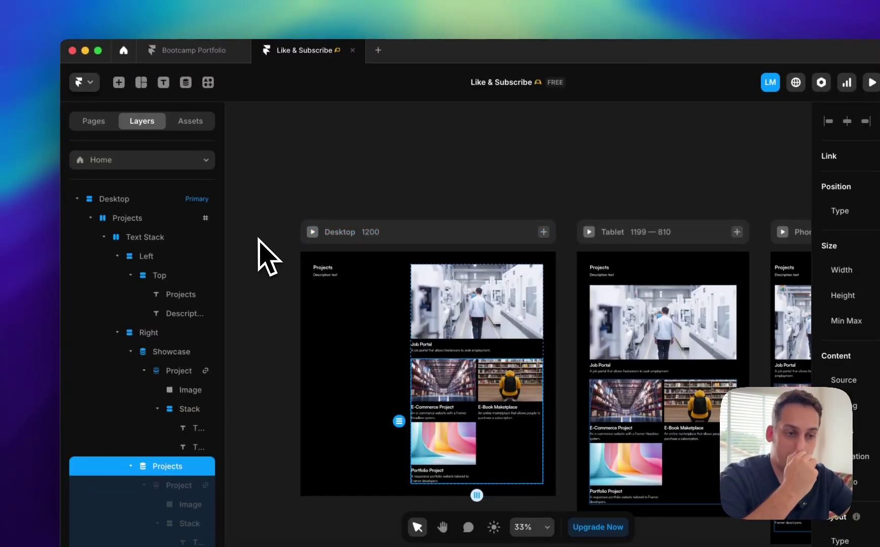
scroll(281, 254, down, 2)
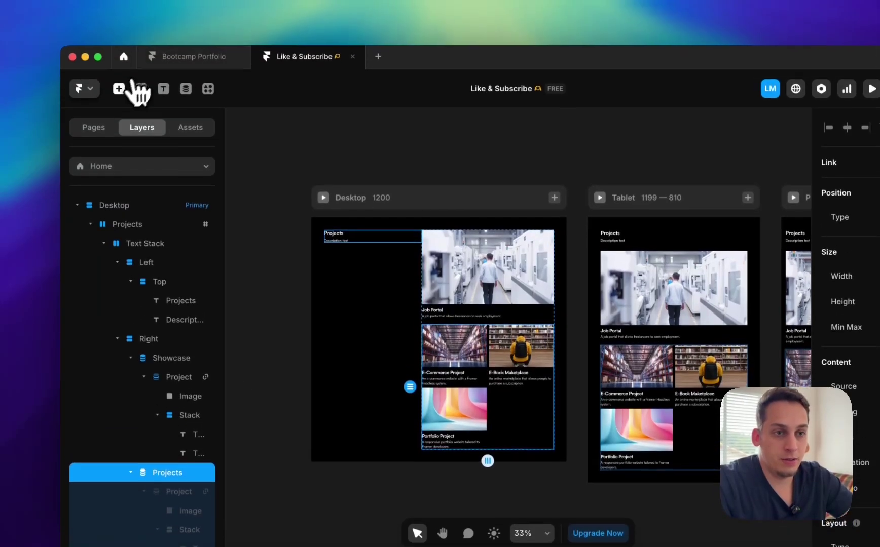
click(120, 88)
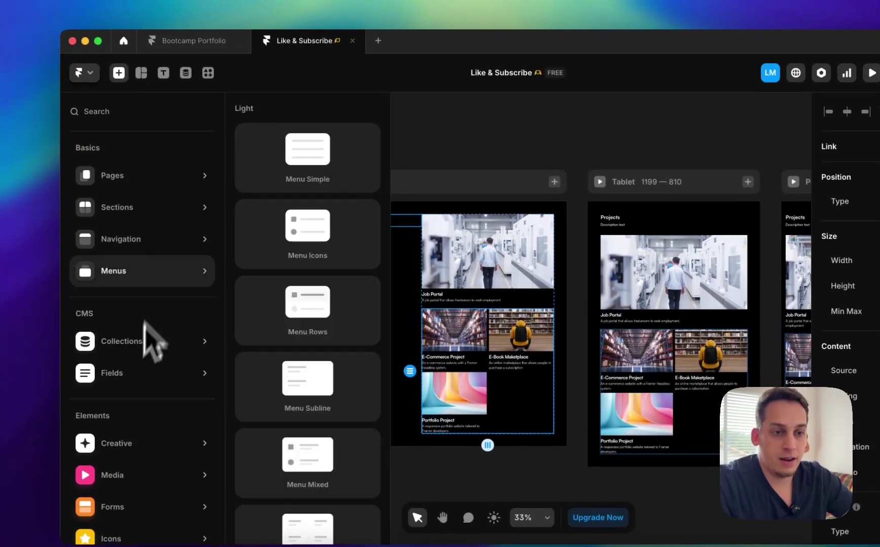
mouse_move(149, 375)
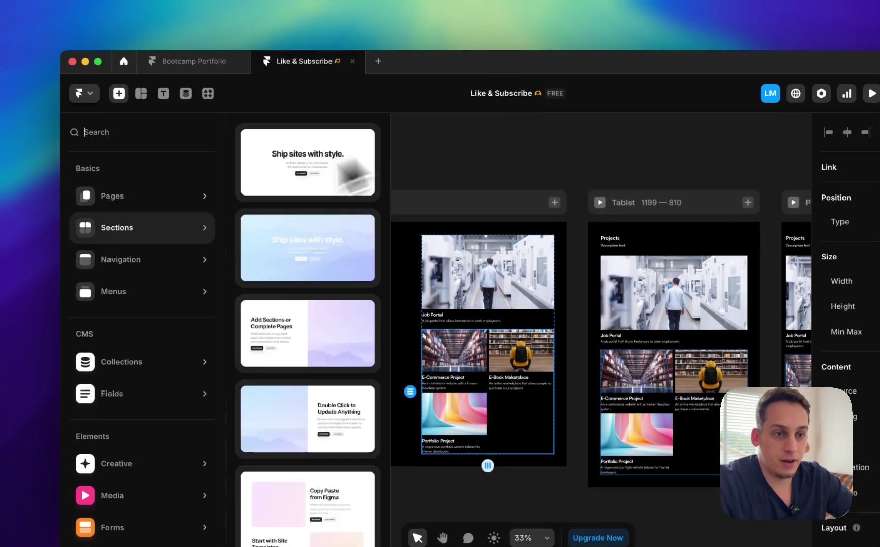
mouse_move(144, 247)
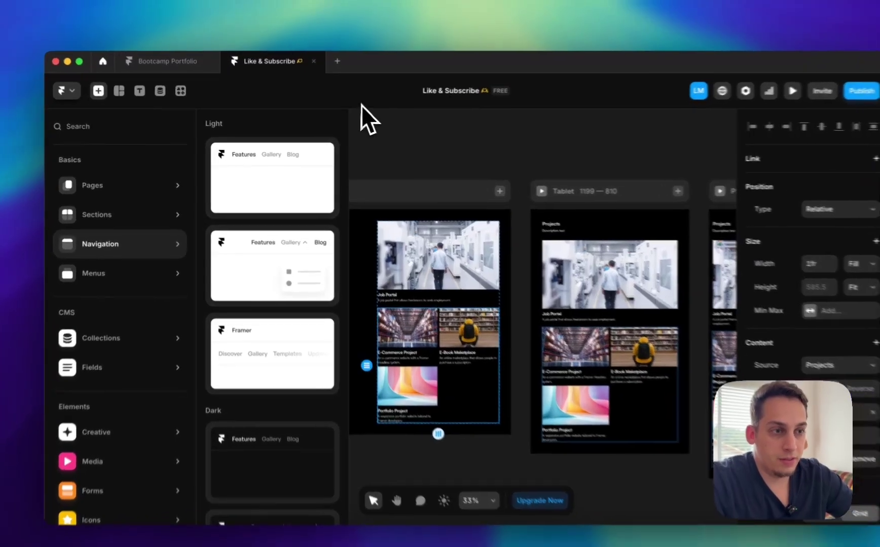
click(345, 113)
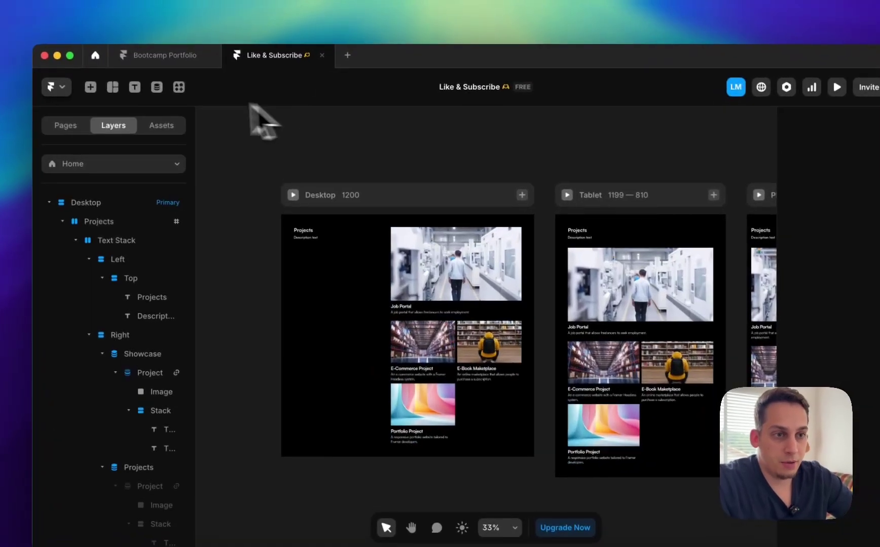
Step: Insert the Navbar 1 block from the Kompa plugin above the Projects section on the Desktop breakpoint and close the plugin
click(182, 96)
click(410, 359)
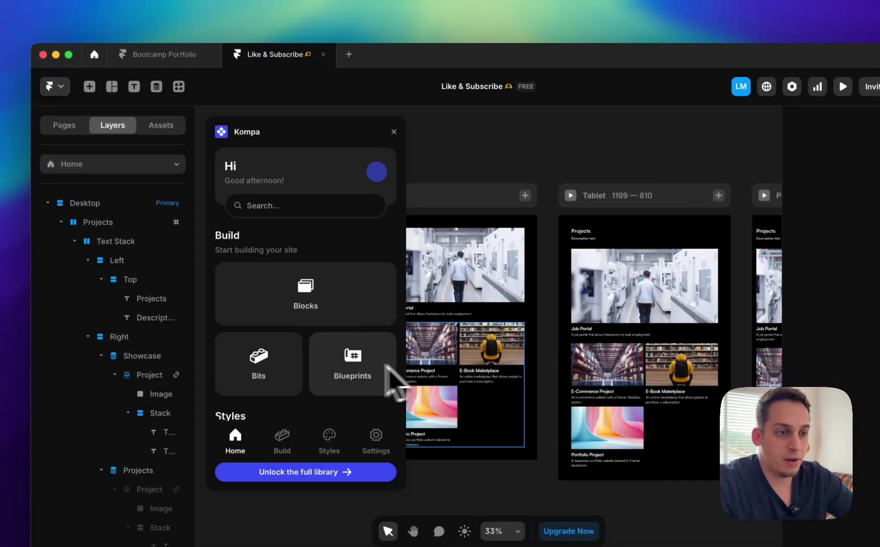
click(307, 304)
click(274, 205)
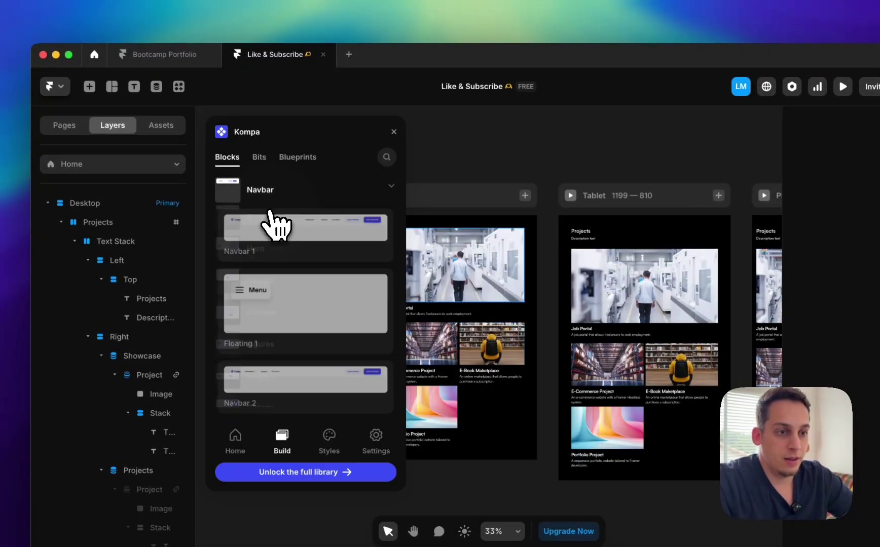
drag(312, 234, 454, 233)
scroll(455, 234, up, 5)
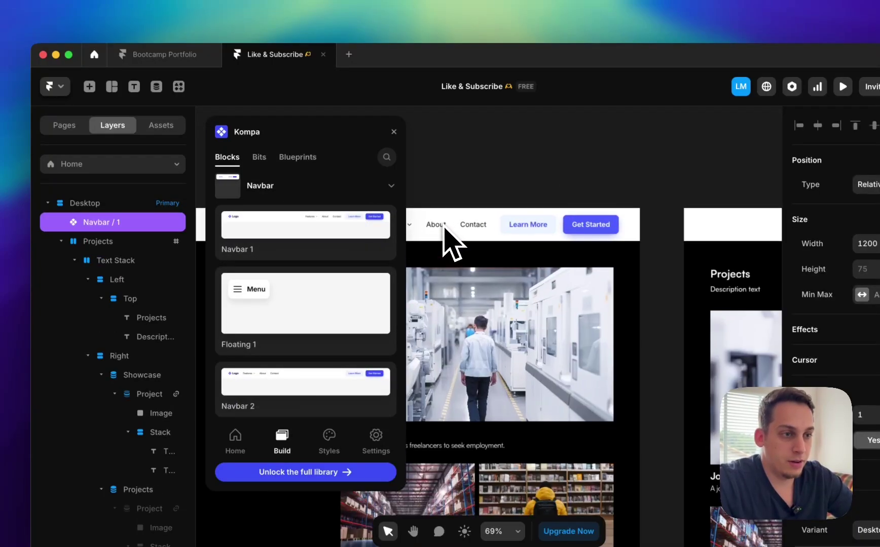
click(401, 144)
scroll(355, 254, left, 5)
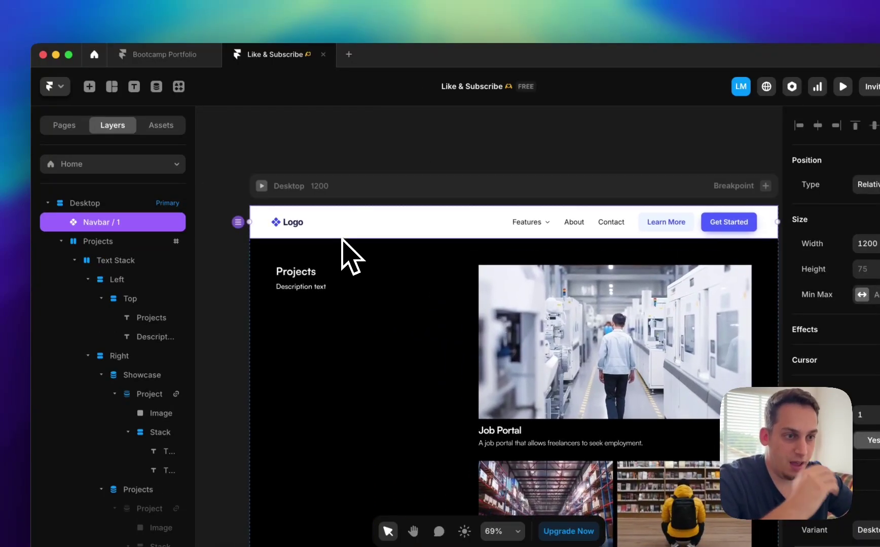
Step: Unlink and replace all instances of the navbar component, and set its Desktop Logo text to the Neutral color style
double_click(332, 230)
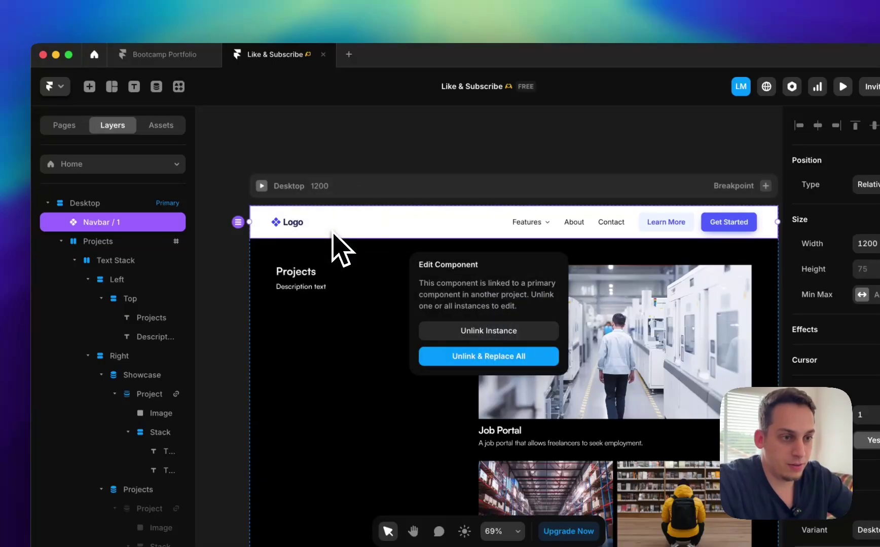
click(447, 355)
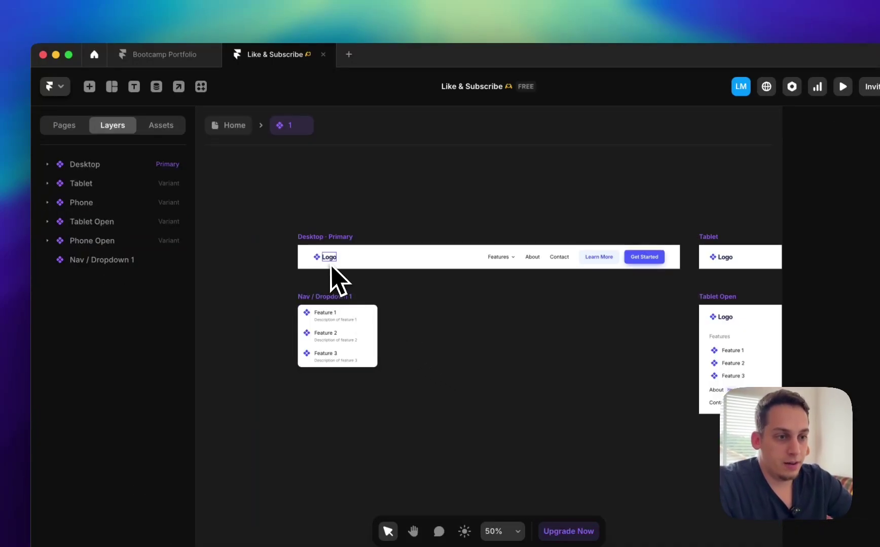
click(330, 265)
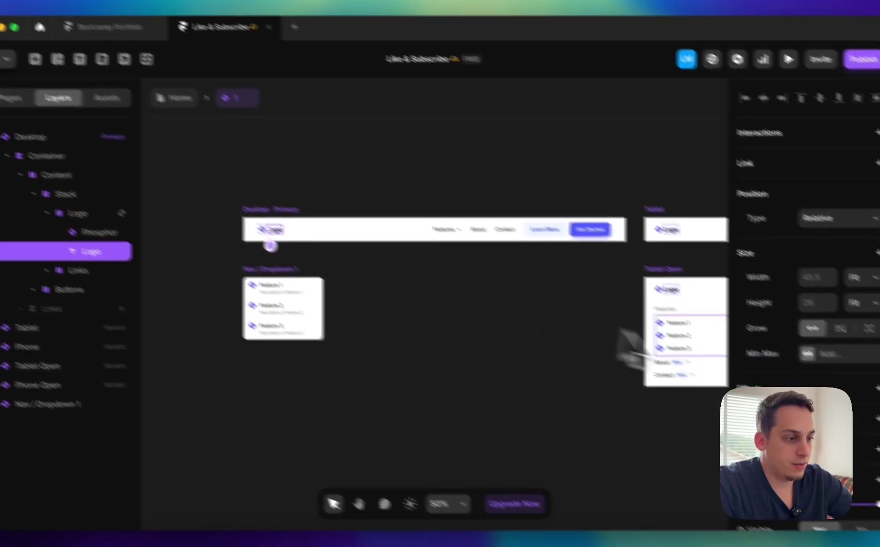
scroll(819, 413, down, 6)
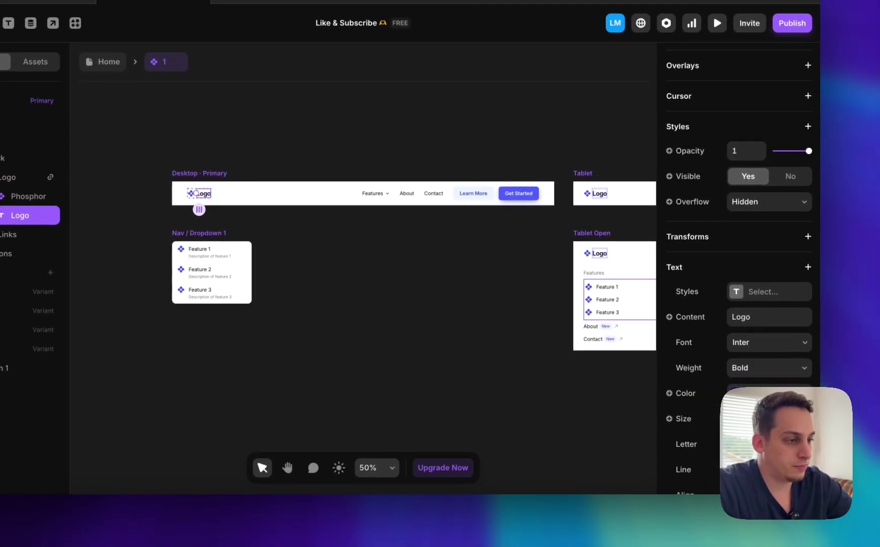
click(735, 393)
click(546, 440)
Step: Remove the white fill from the navbar's primary Desktop variant
click(217, 174)
scroll(748, 276, down, 1)
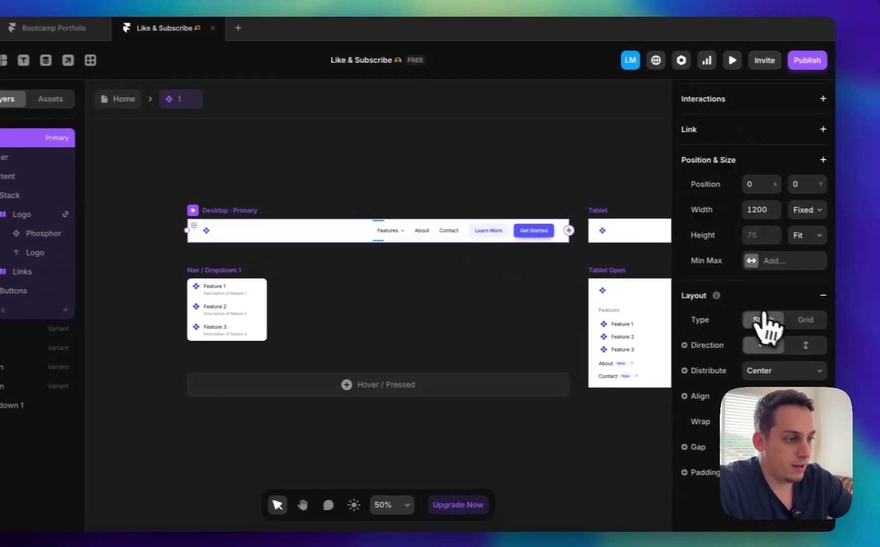
scroll(781, 330, down, 5)
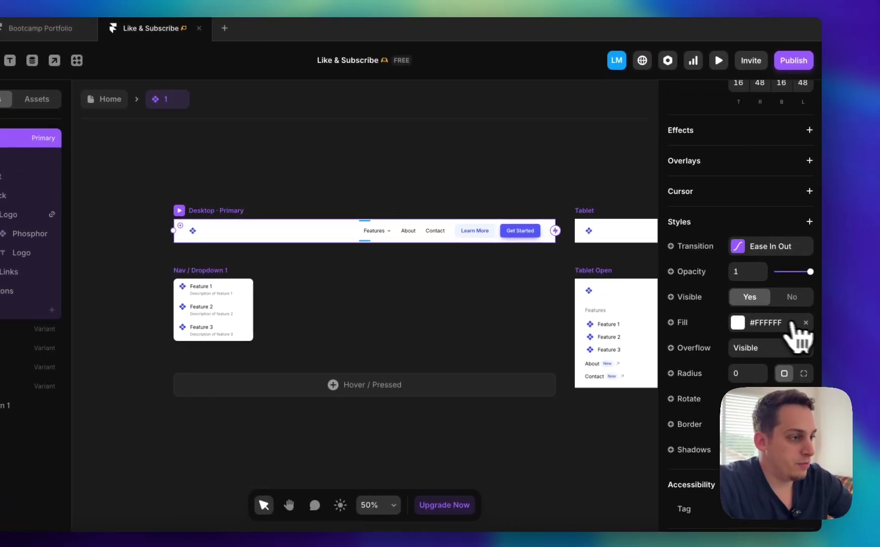
click(808, 334)
click(348, 183)
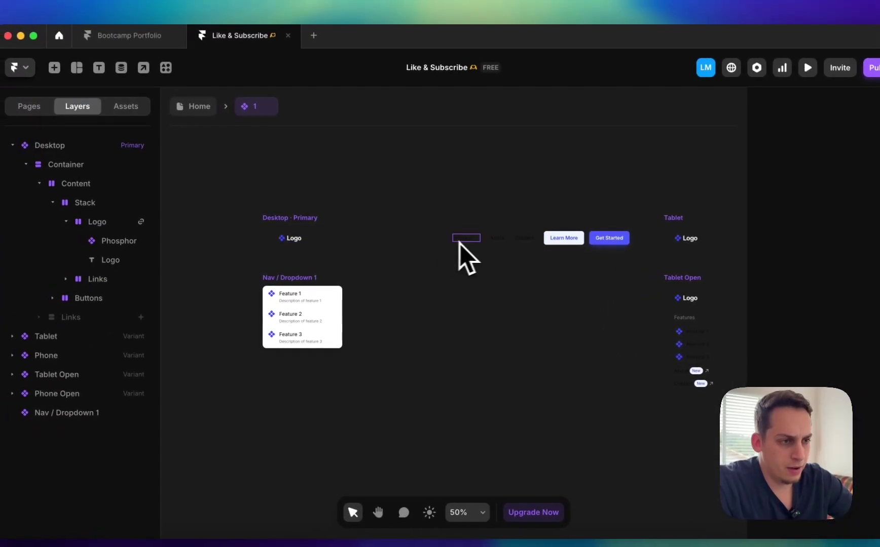
Step: Unlink and replace all instances of the Features nav link component, and set its Default variant's text to the Neutral color style
double_click(460, 243)
click(452, 337)
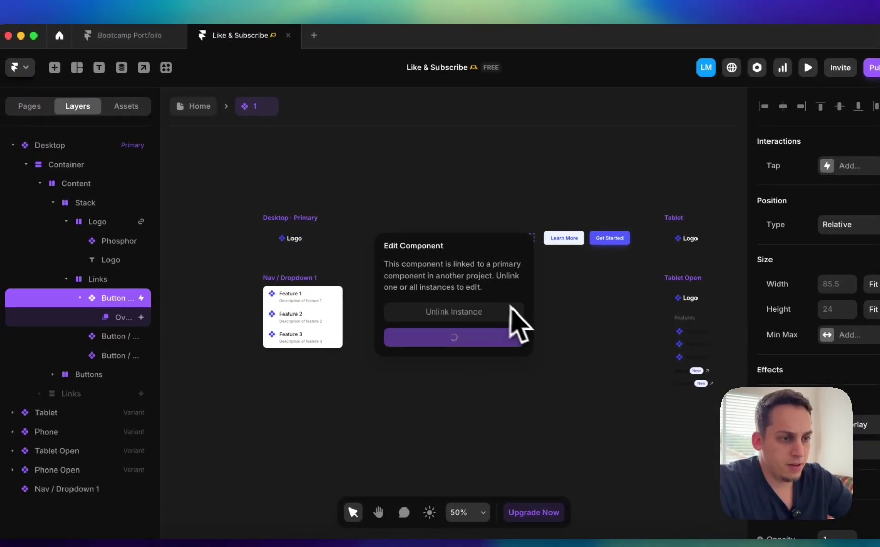
double_click(462, 244)
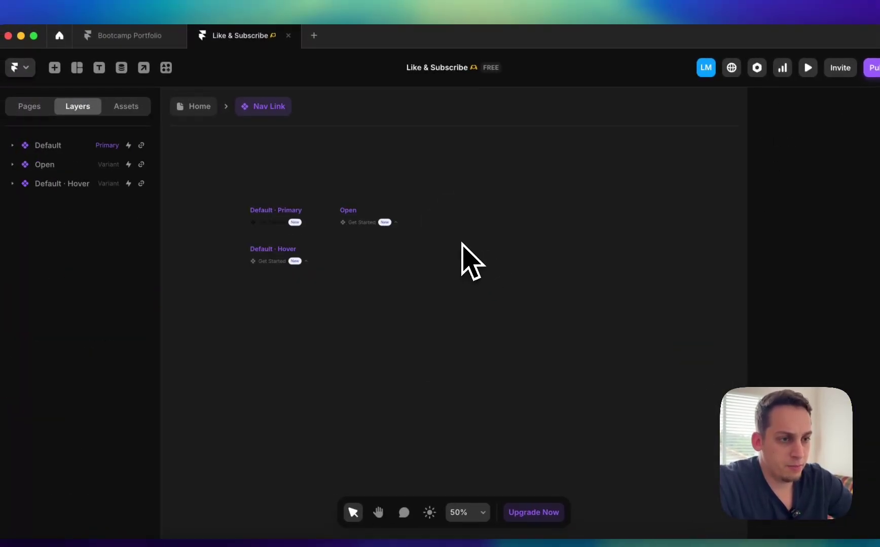
click(269, 229)
scroll(822, 365, down, 5)
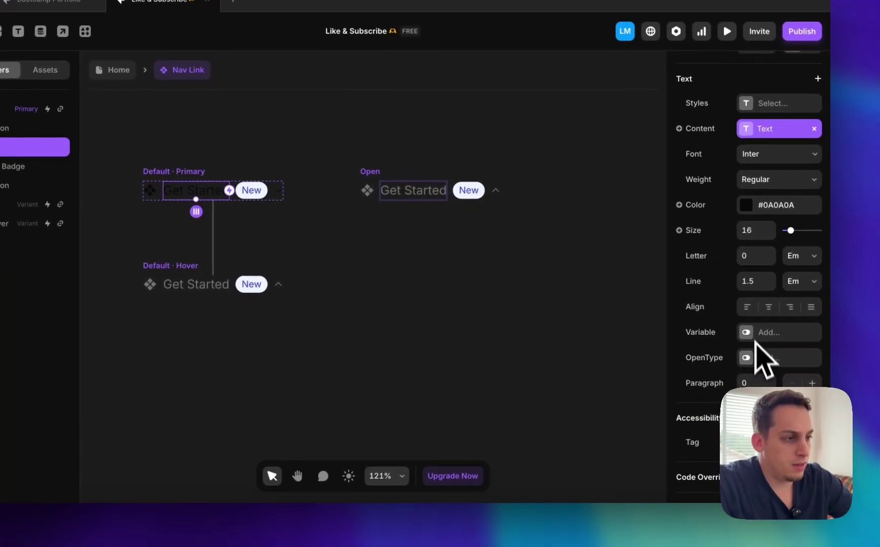
click(743, 211)
click(547, 448)
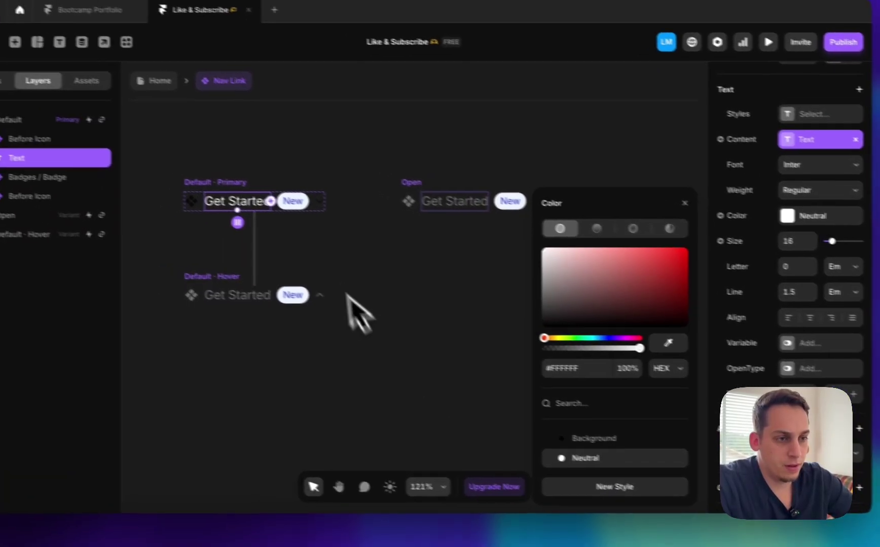
Step: Set the Default nav link's leading icon to the Neutral color style, and check the component in light and dark themes
click(195, 201)
scroll(781, 390, down, 3)
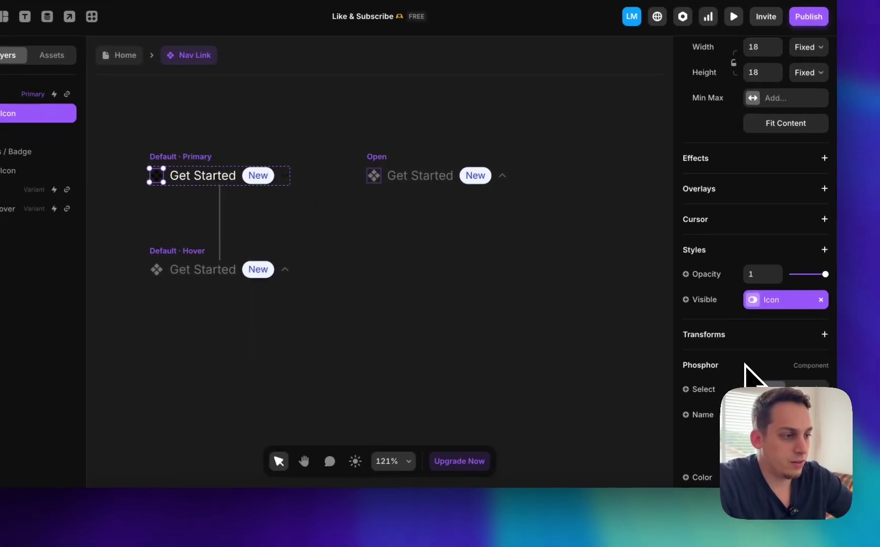
scroll(746, 364, down, 3)
click(751, 369)
click(573, 431)
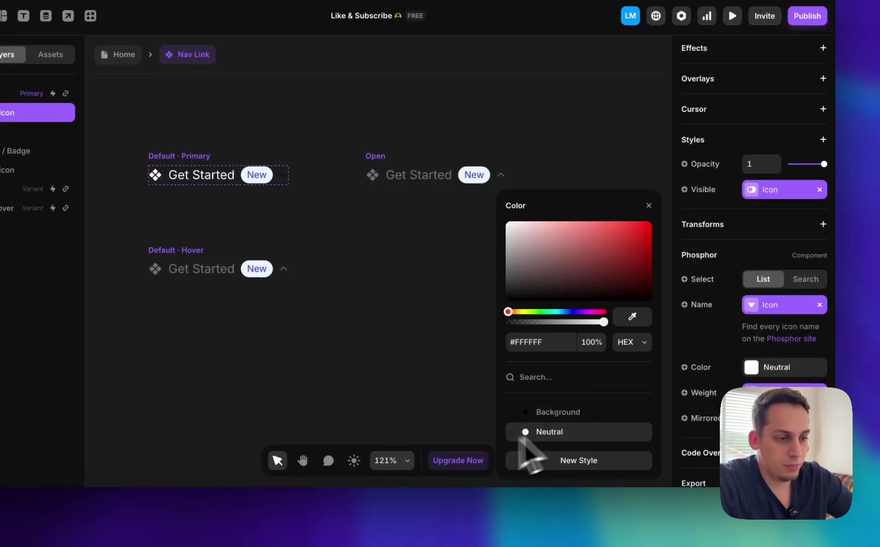
click(354, 461)
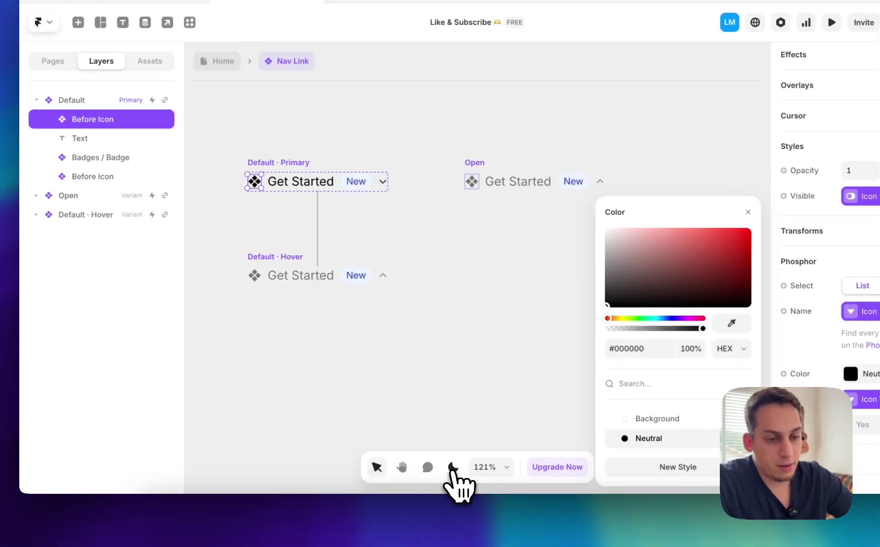
click(452, 467)
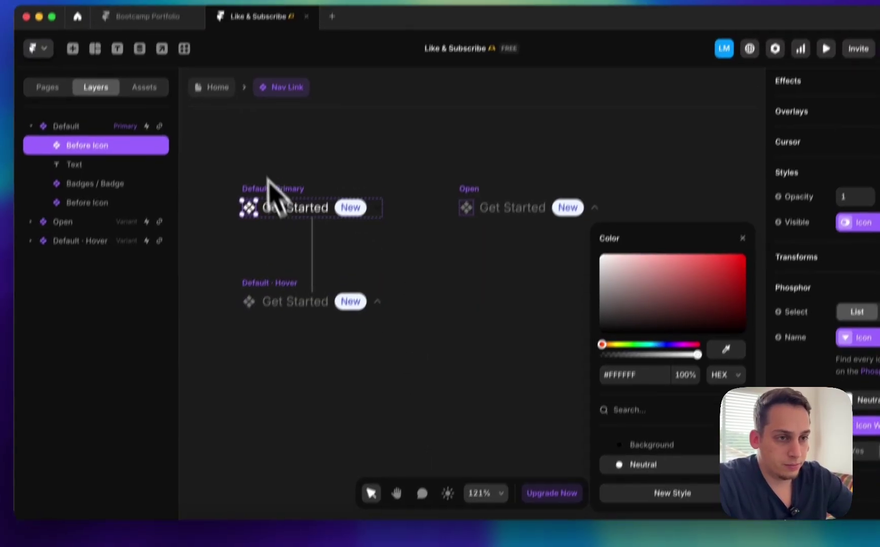
Step: Reopen the navbar component from the Home page and delete its Features link and the Nav / Dropdown 1 frame
click(223, 62)
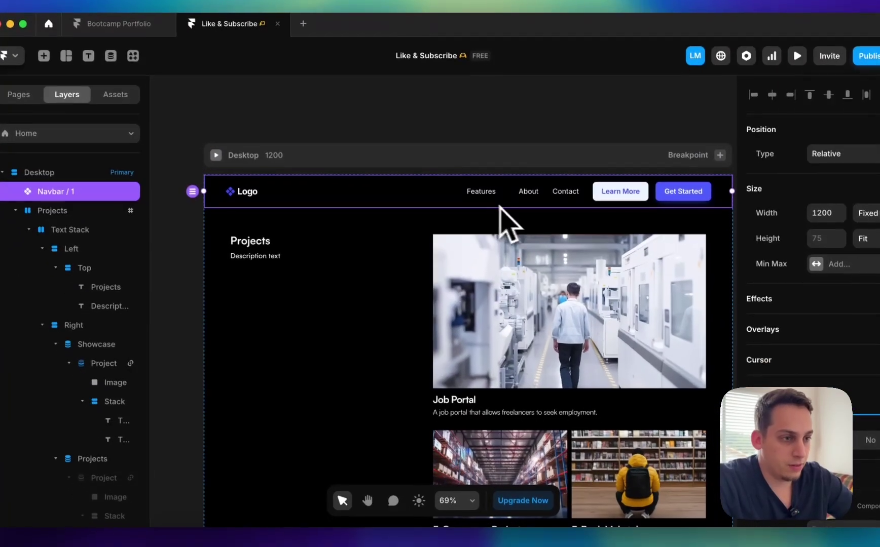
double_click(498, 205)
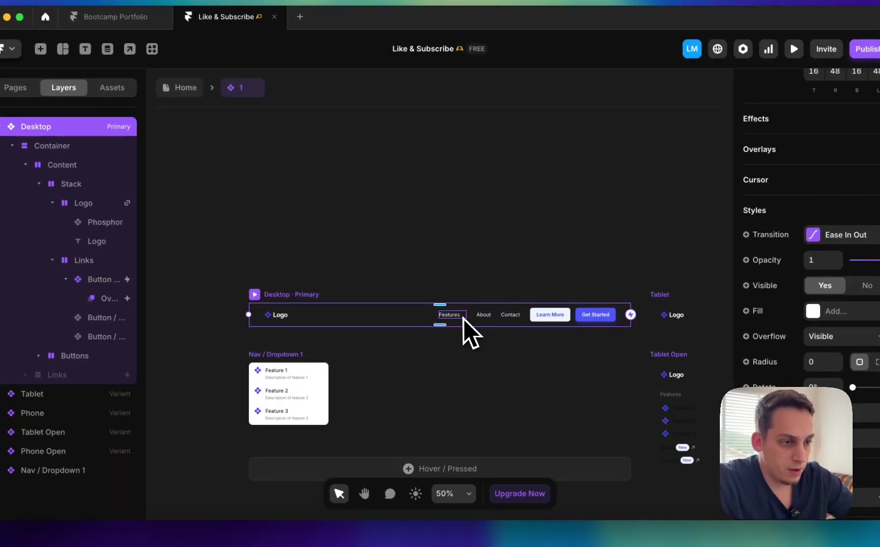
click(462, 319)
key(BackSpace)
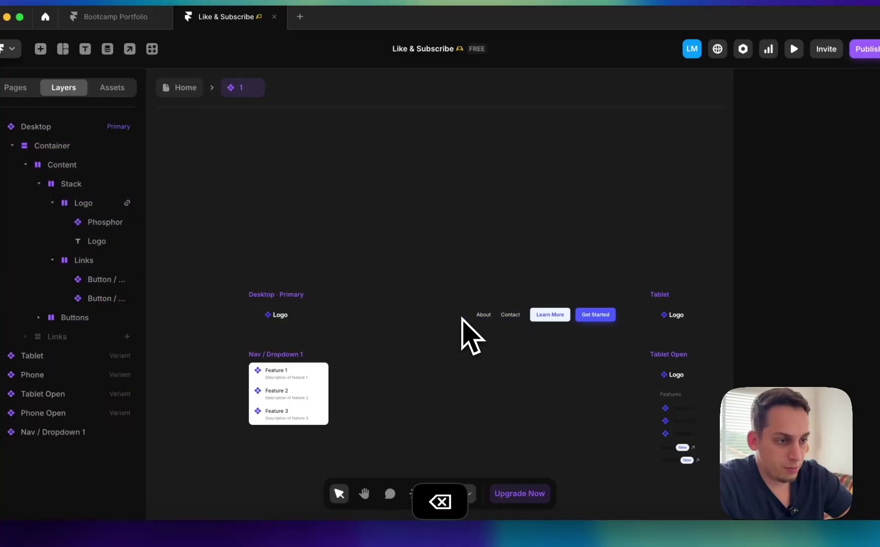
click(295, 388)
key(BackSpace)
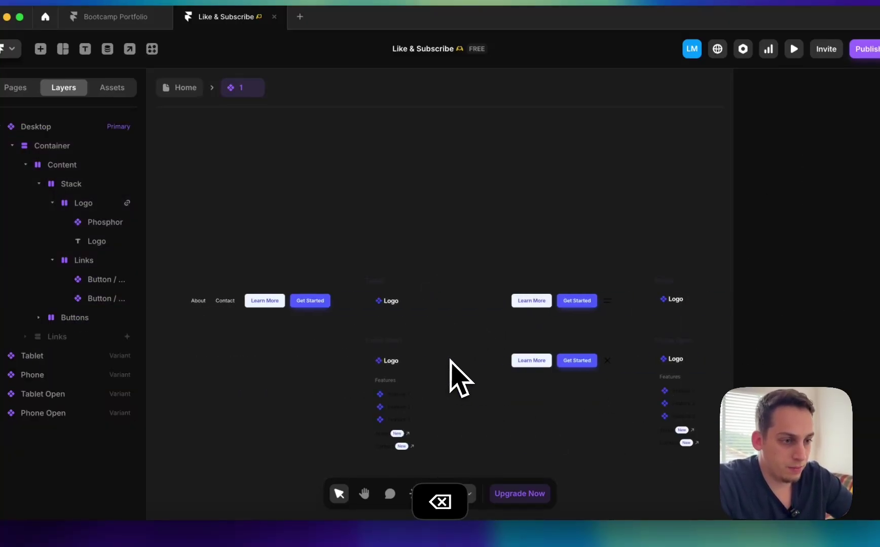
Step: Unlink and replace all instances of the Nav Item component used for About in the Tablet Open variant
scroll(397, 411, up, 5)
click(390, 378)
scroll(389, 374, down, 5)
click(376, 343)
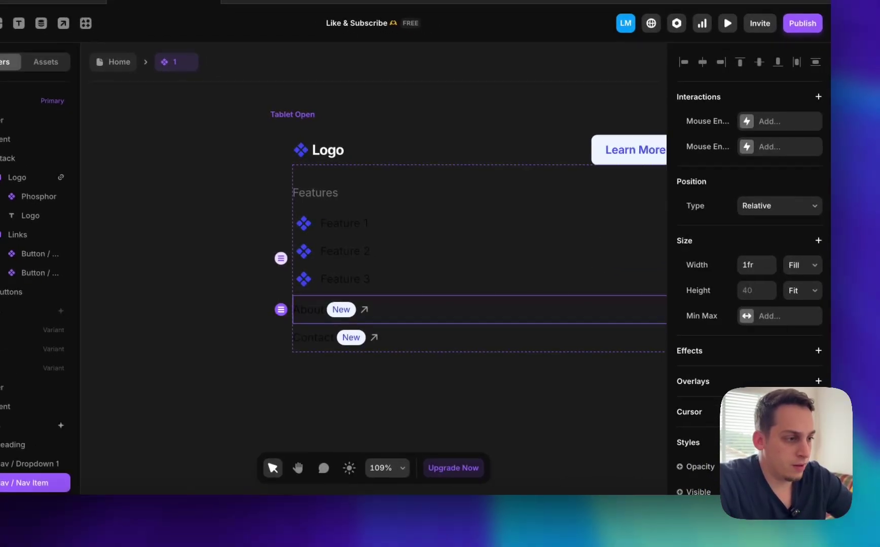
scroll(755, 381, down, 10)
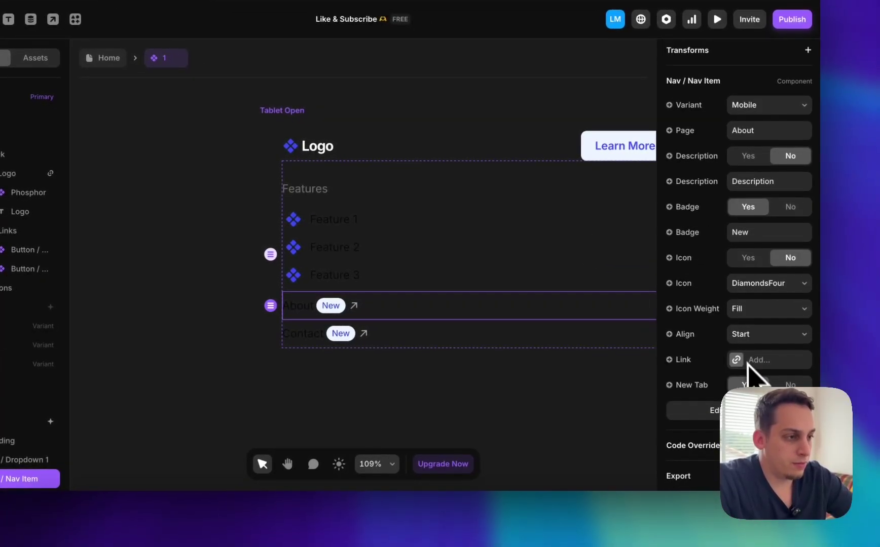
double_click(345, 339)
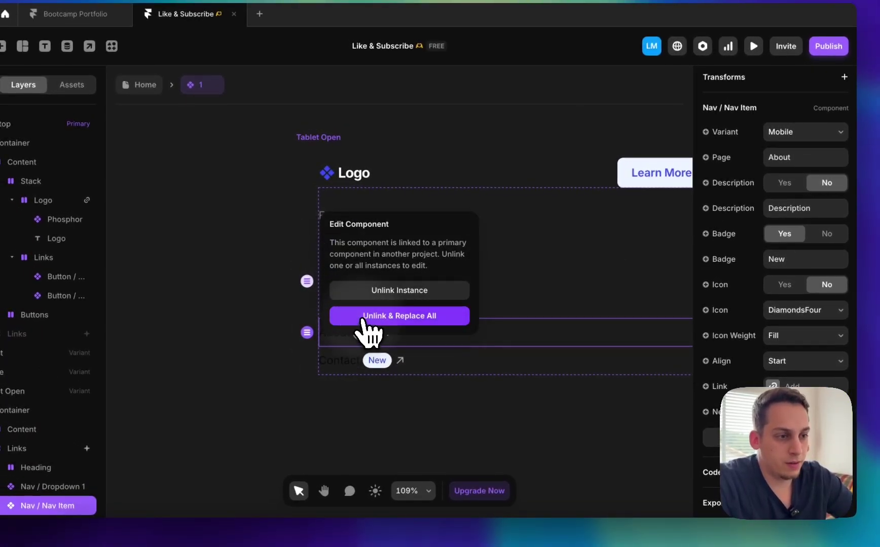
click(366, 312)
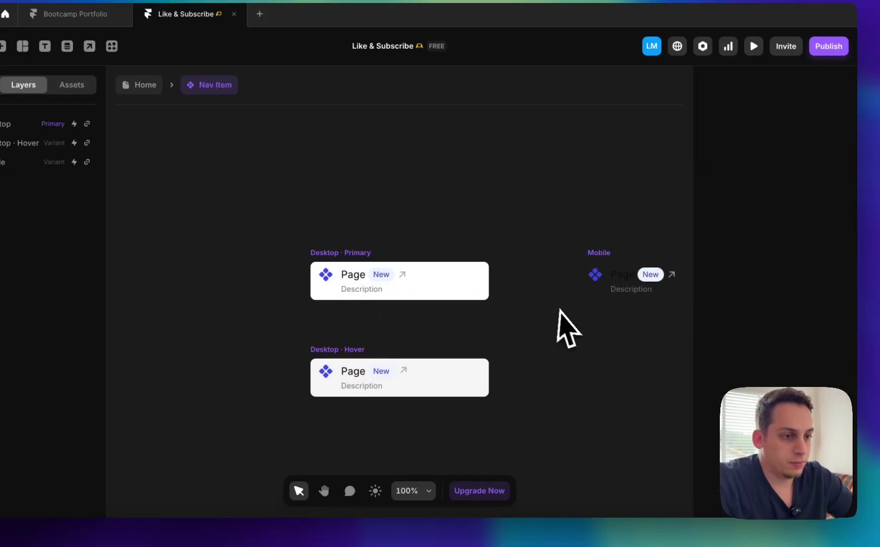
Step: Set the Page text in the Nav Item's Mobile variant to the Neutral color style
click(342, 265)
scroll(441, 289, right, 5)
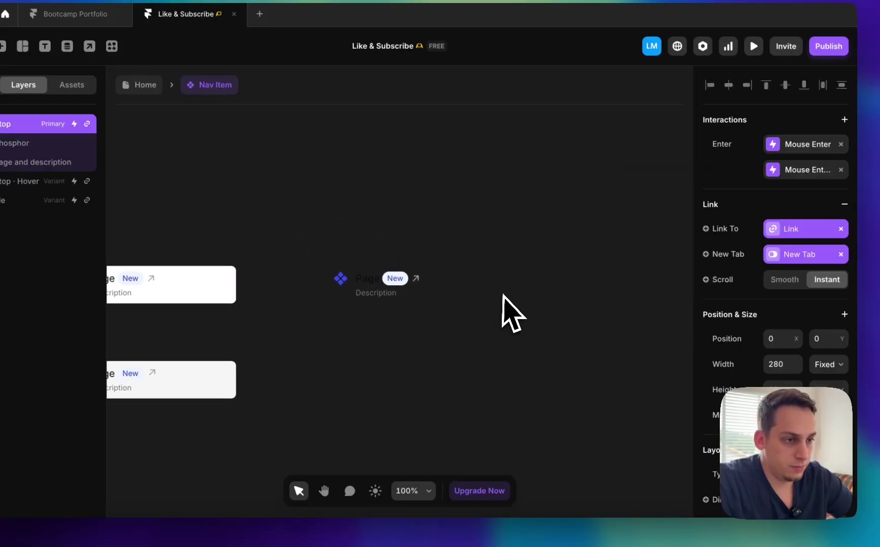
scroll(503, 298, down, 3)
super+click(395, 282)
scroll(771, 376, down, 8)
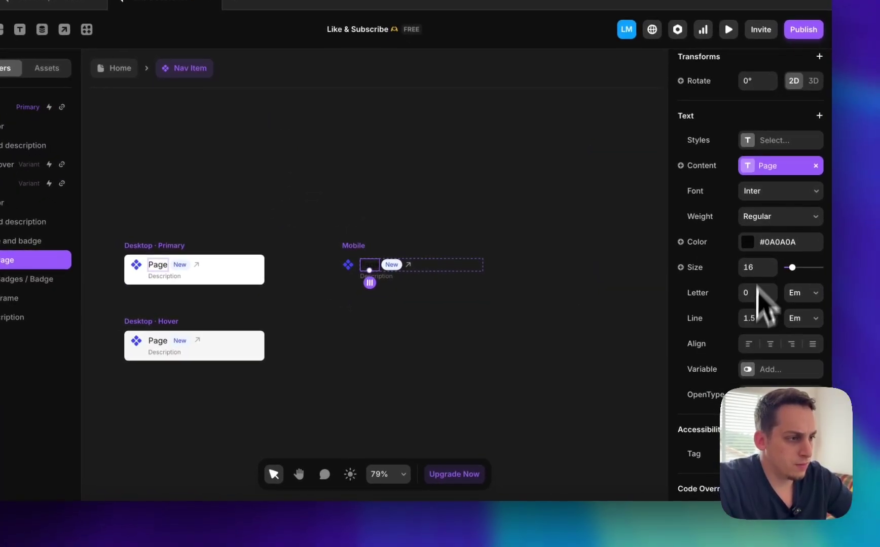
click(789, 268)
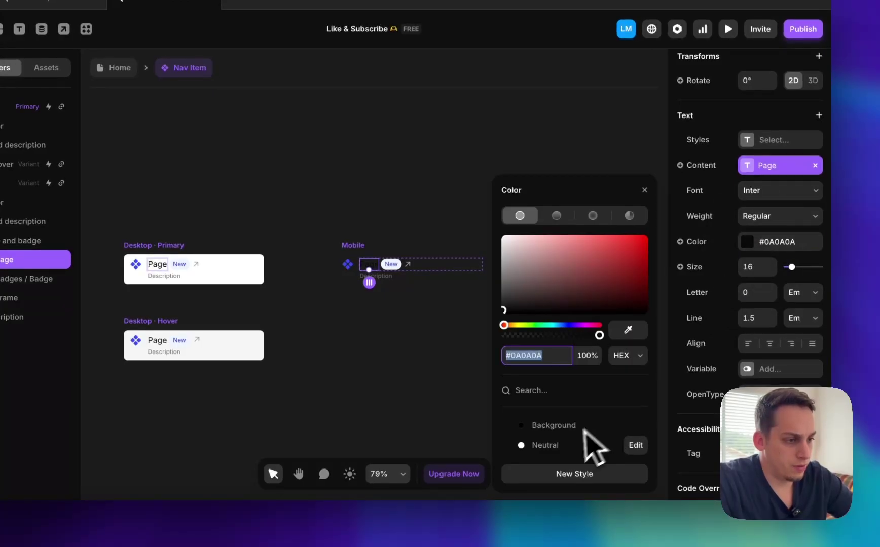
click(564, 445)
click(239, 176)
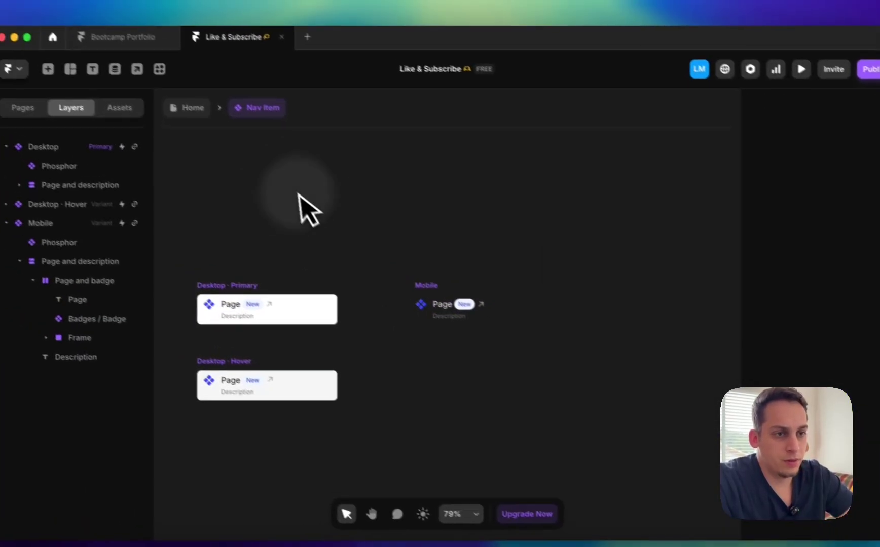
Step: Return to the navbar component and set the Tablet variant's hamburger menu background to the Neutral color style
click(116, 68)
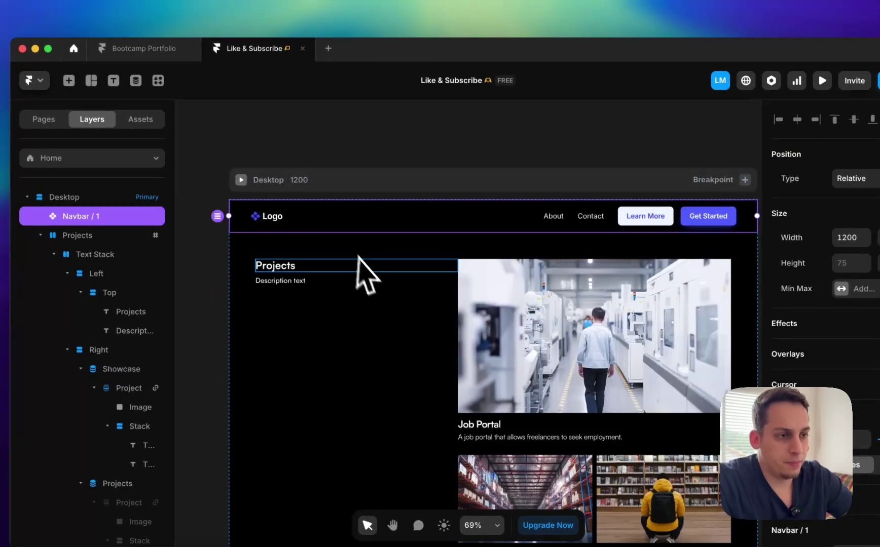
double_click(395, 228)
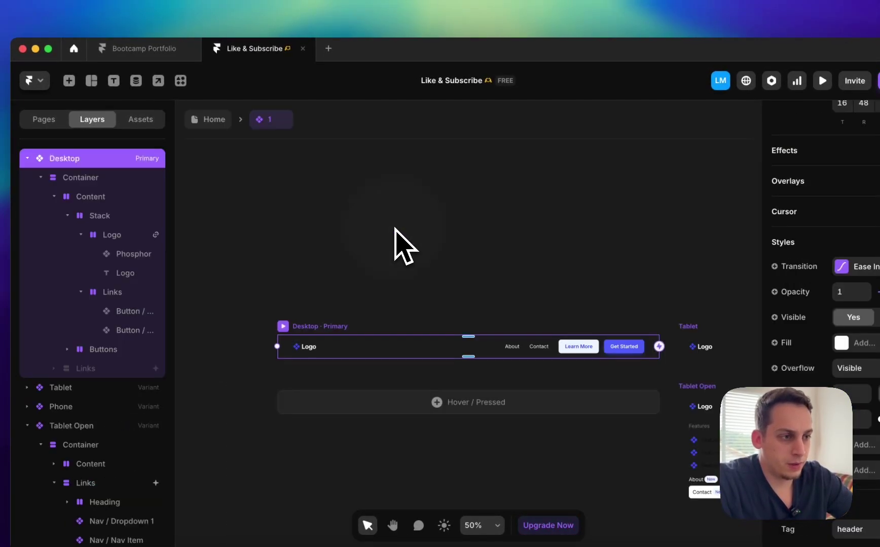
scroll(557, 340, right, 3)
scroll(557, 340, down, 2)
scroll(474, 304, left, 3)
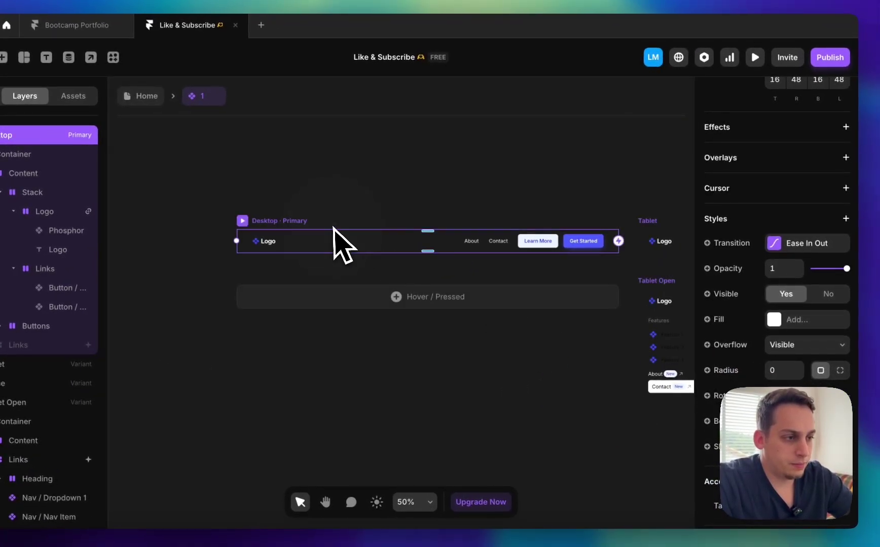
scroll(335, 232, right, 9)
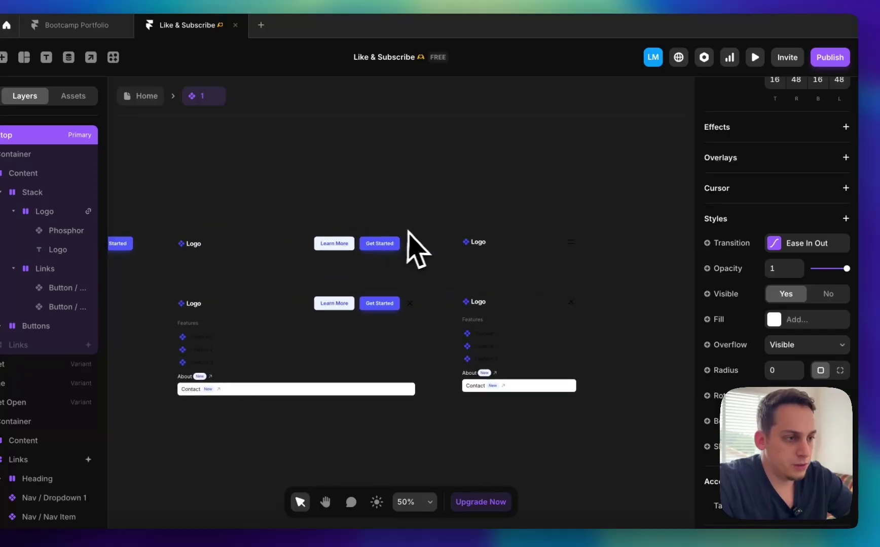
scroll(421, 253, right, 2)
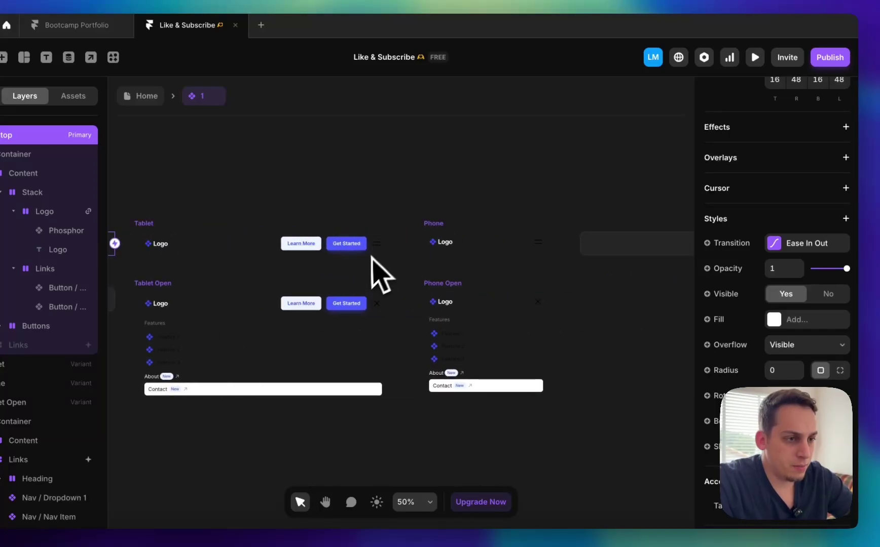
click(376, 243)
scroll(722, 365, down, 5)
click(774, 415)
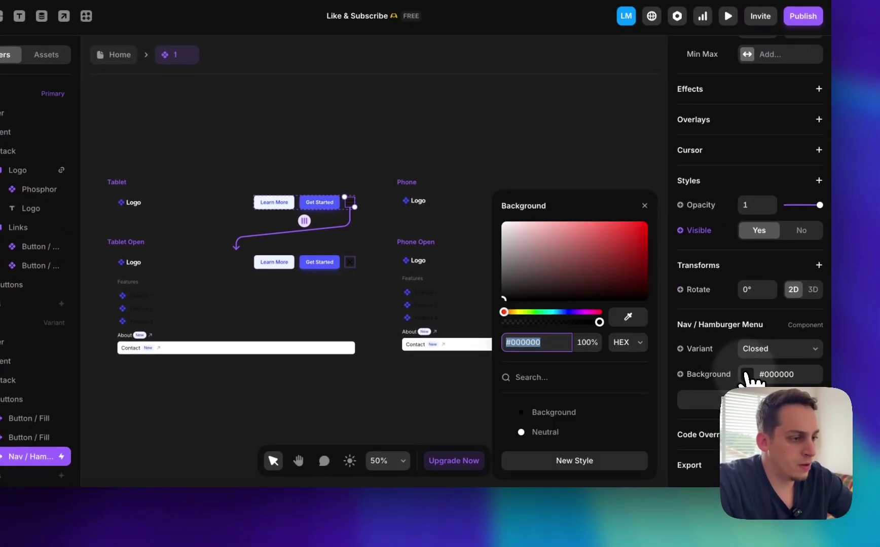
click(540, 432)
Step: Set the Tablet Open variant's menu close icon background to the Neutral color style
click(350, 262)
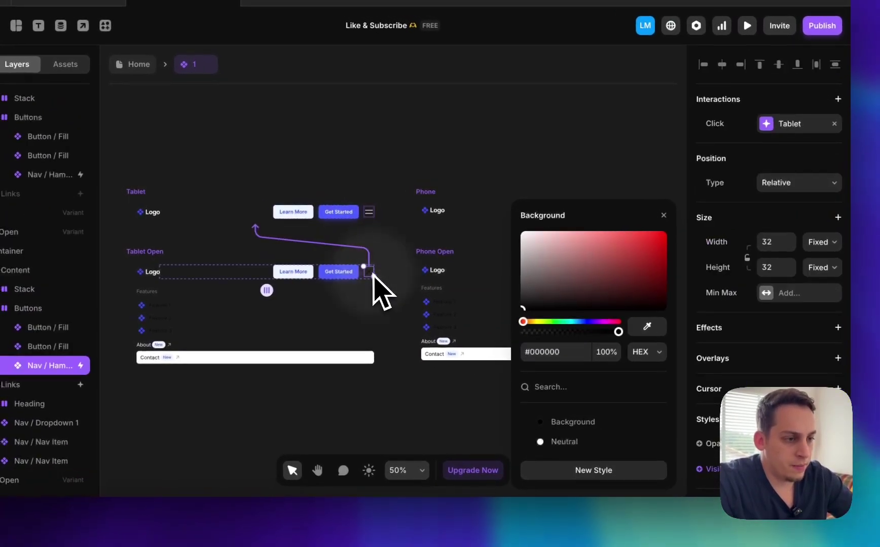
click(557, 442)
scroll(485, 363, right, 5)
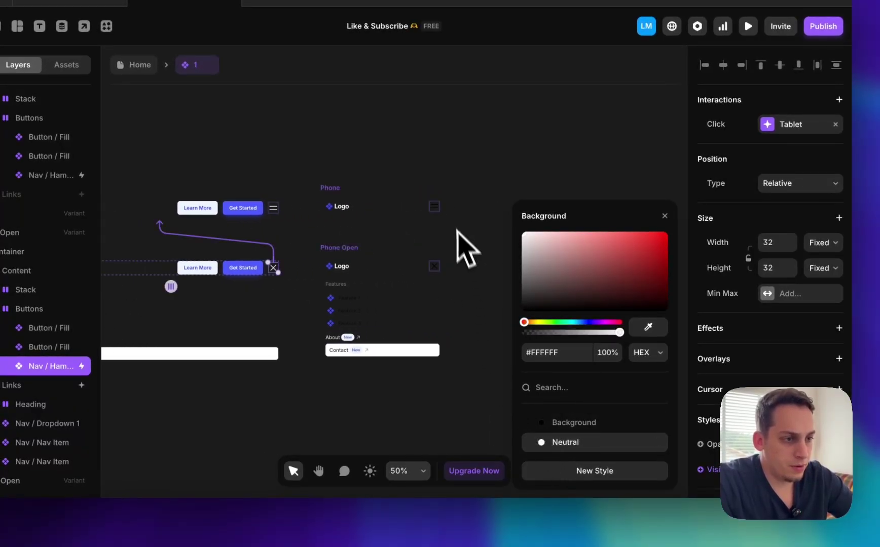
Step: Set the hamburger icon in the Phone variant and the close icon in Phone Open to the Neutral color style
click(437, 209)
click(565, 444)
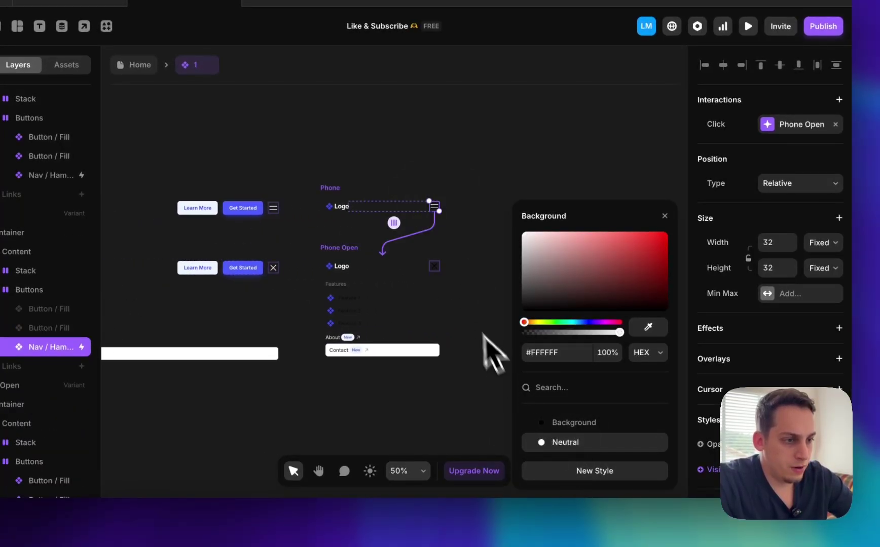
click(434, 267)
click(541, 443)
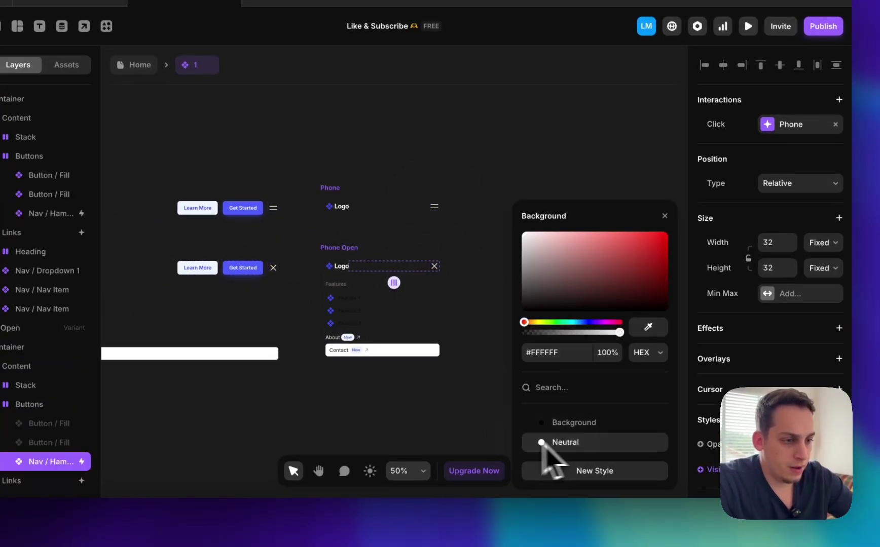
Step: Compare the navbar variants in the light and dark canvas themes
click(371, 471)
scroll(369, 417, left, 6)
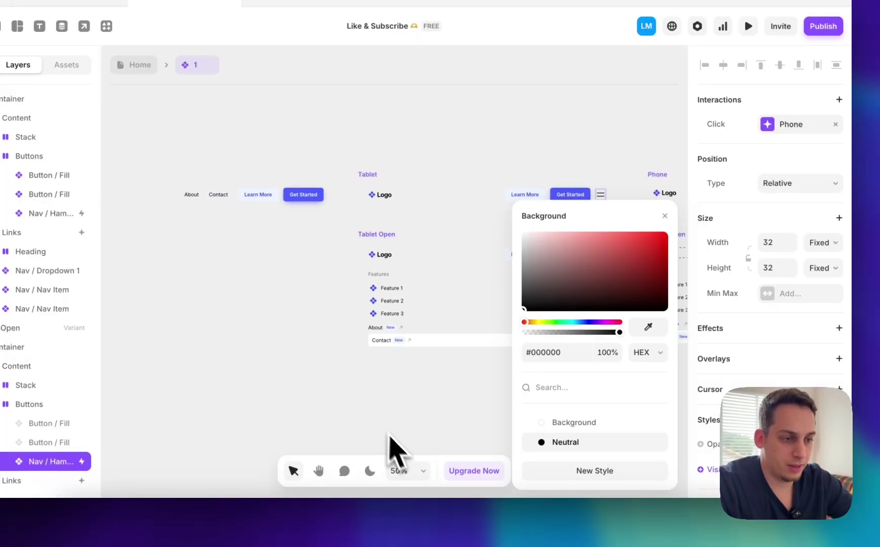
click(371, 471)
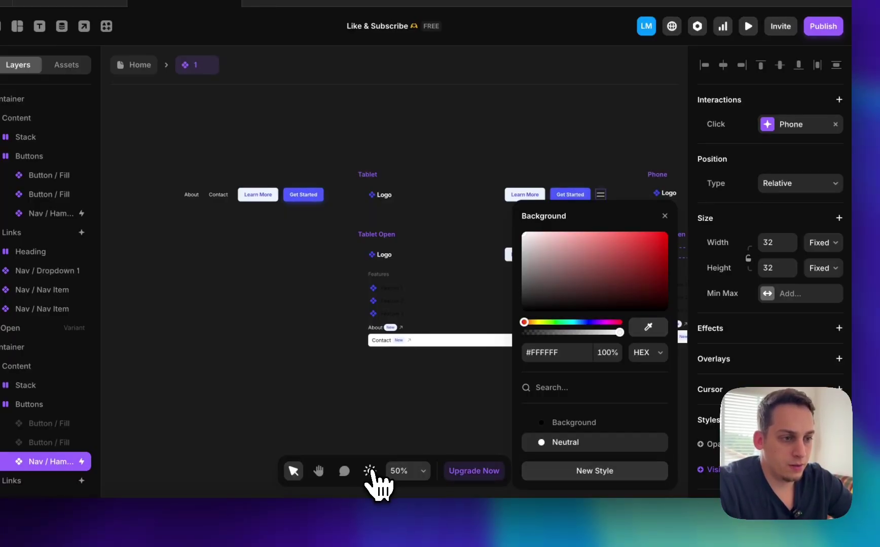
click(370, 471)
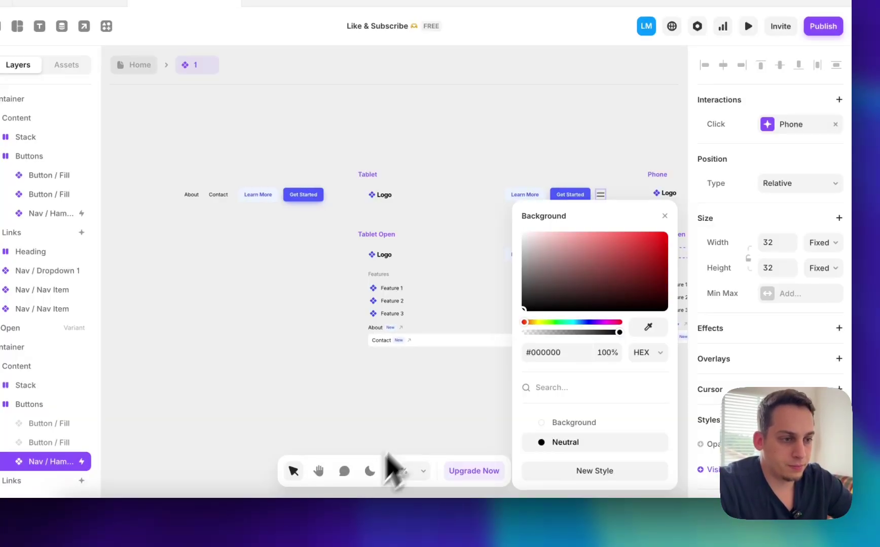
Step: Replace the Contact item in the Tablet Open variant with a duplicate of About whose Page text is "Contact"
click(381, 340)
key(BackSpace)
click(382, 333)
key(super+d)
scroll(711, 373, down, 5)
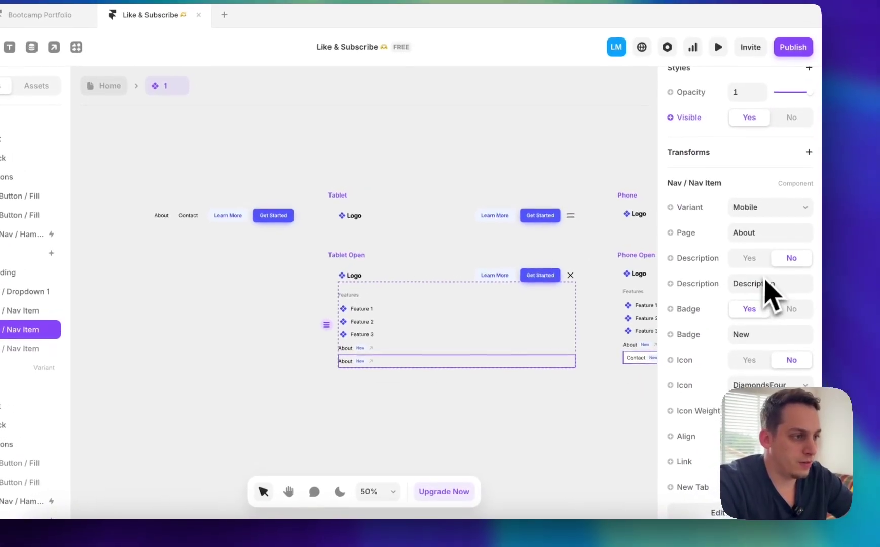
click(738, 232)
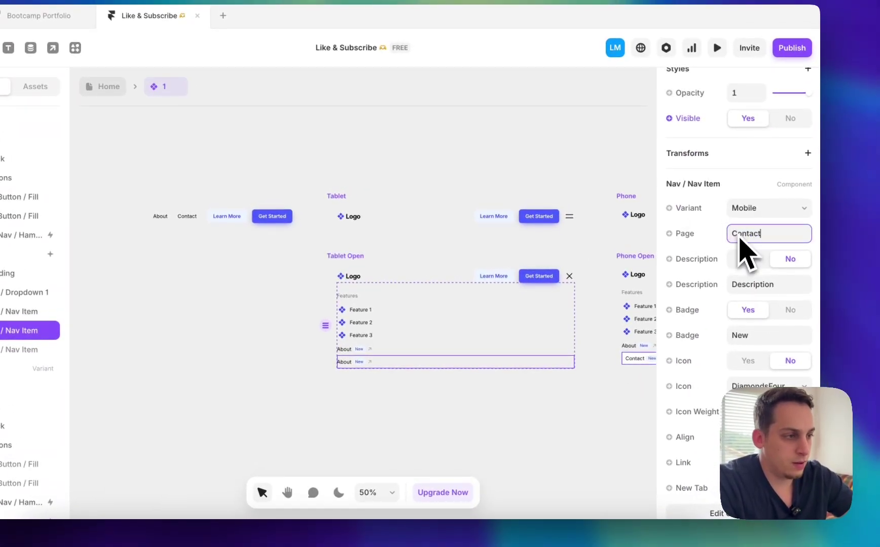
Step: Turn off the badge on both the Contact and About items in the Tablet Open variant
click(791, 310)
click(386, 349)
click(791, 241)
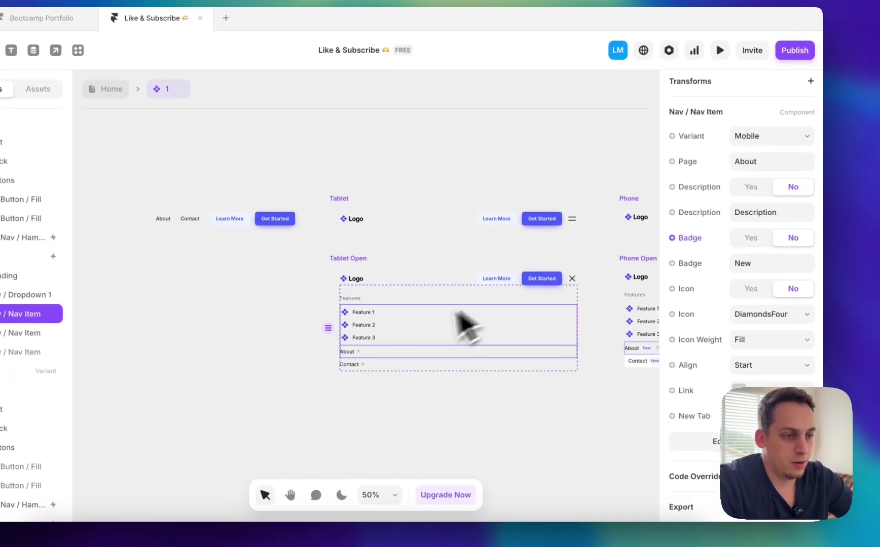
Step: Delete the feature dropdown list and the Features heading from the Tablet Open variant
click(406, 332)
key(BackSpace)
double_click(374, 287)
key(BackSpace)
click(373, 285)
key(BackSpace)
scroll(467, 304, right, 10)
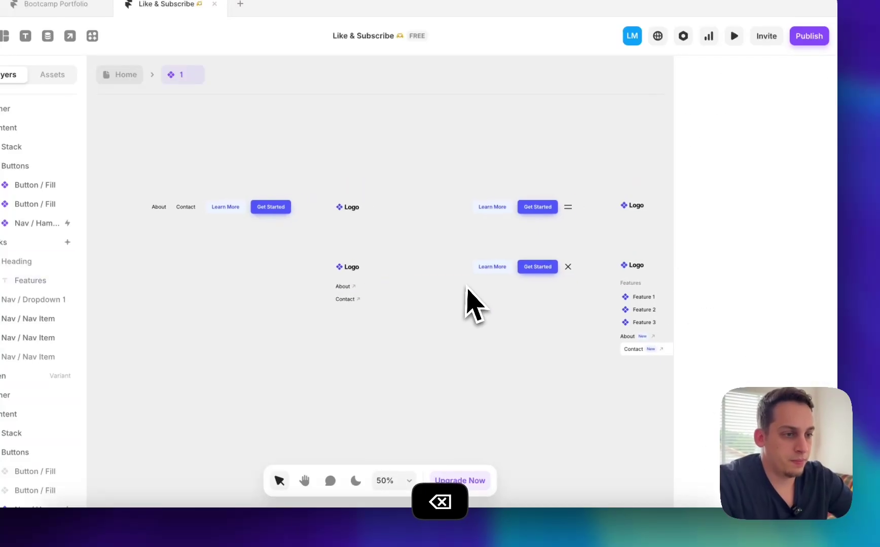
Step: Replace the Contact item in the Phone Open variant with a duplicate of About whose Page text is "Contact"
click(422, 344)
key(BackSpace)
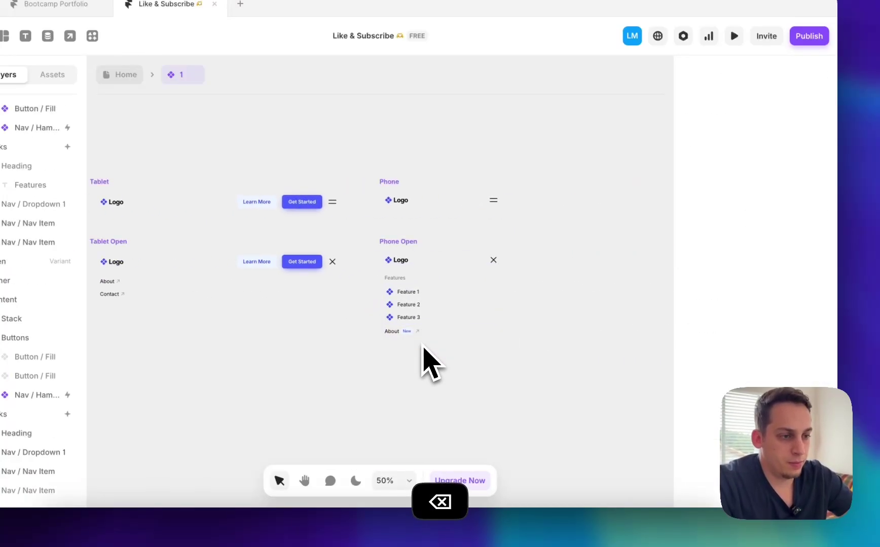
click(421, 336)
key(super+d)
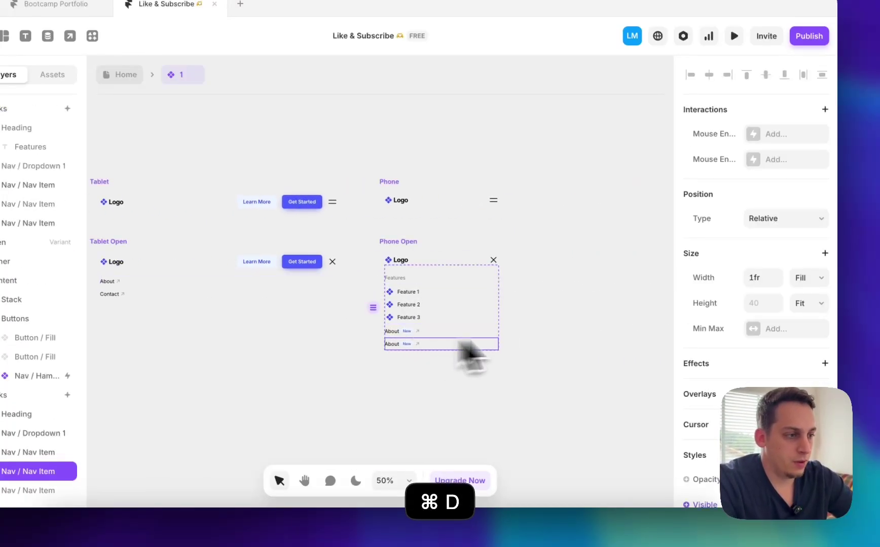
scroll(730, 373, down, 6)
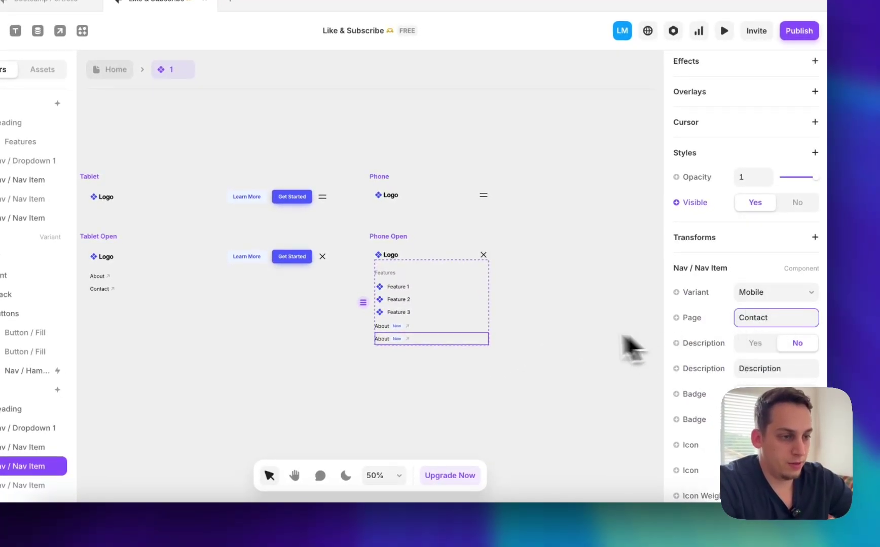
Step: Delete the feature dropdown list and the Features heading from the Phone Open variant
click(436, 314)
key(BackSpace)
click(391, 277)
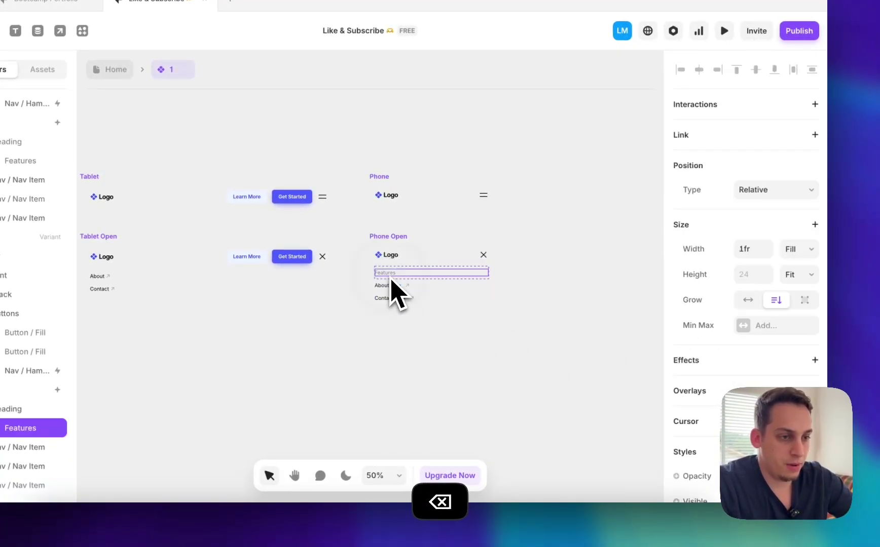
key(BackSpace)
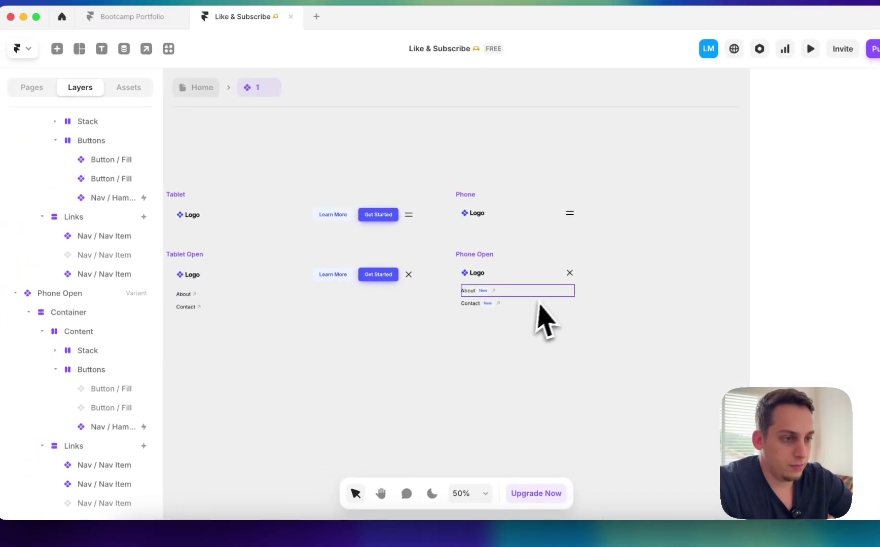
Step: Check the edited navbar variants in the dark and light canvas themes
click(518, 290)
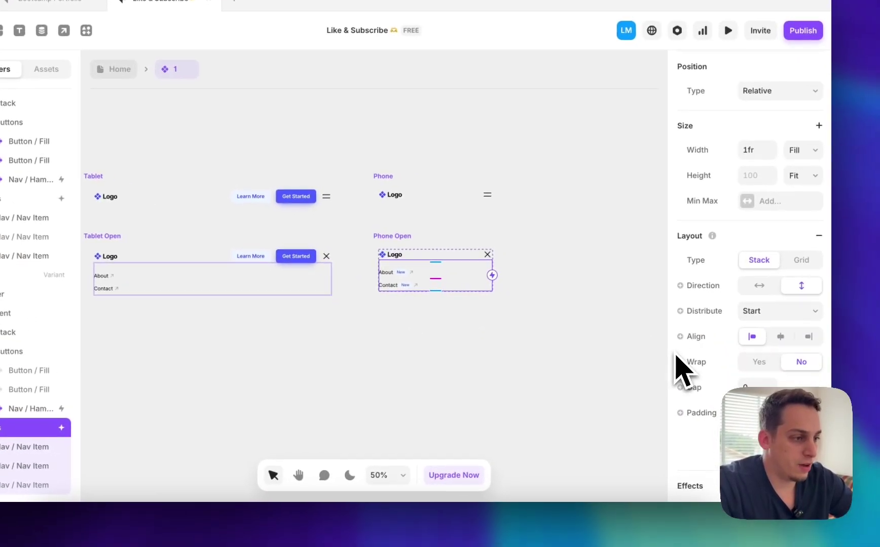
click(502, 307)
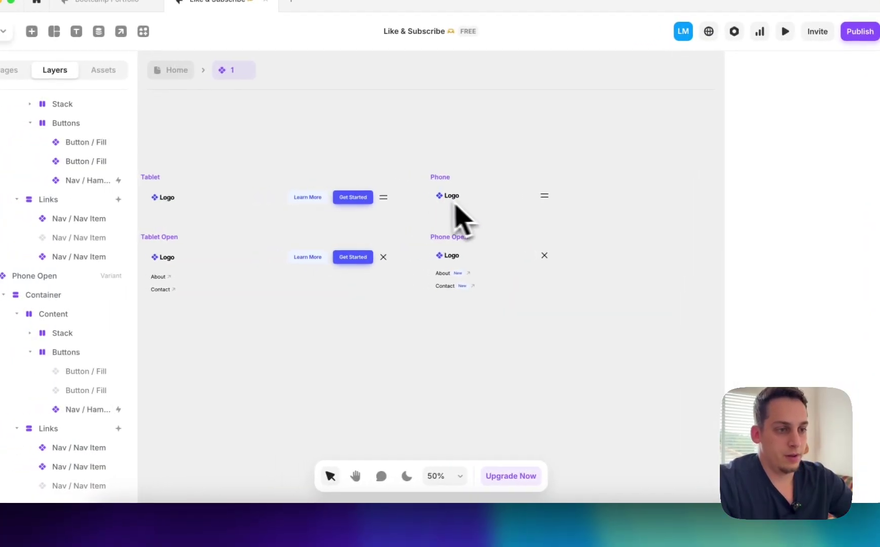
scroll(461, 218, left, 10)
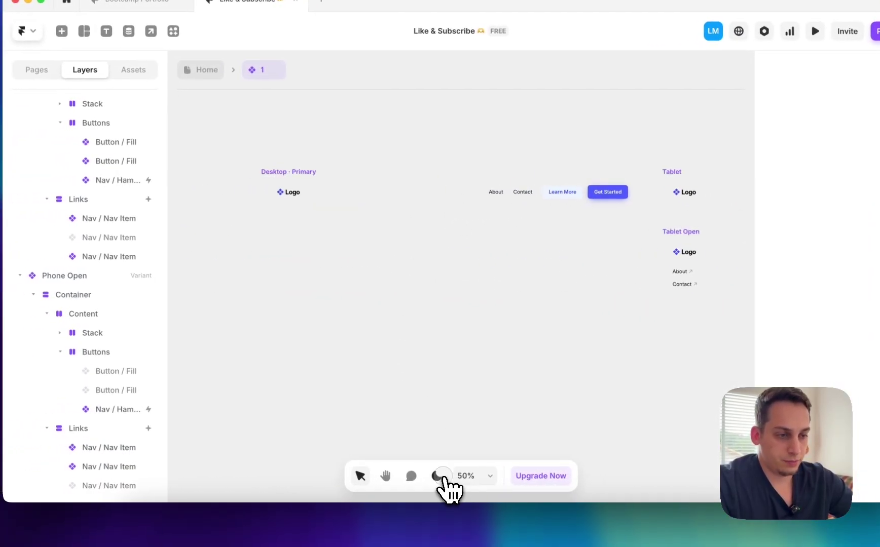
click(419, 476)
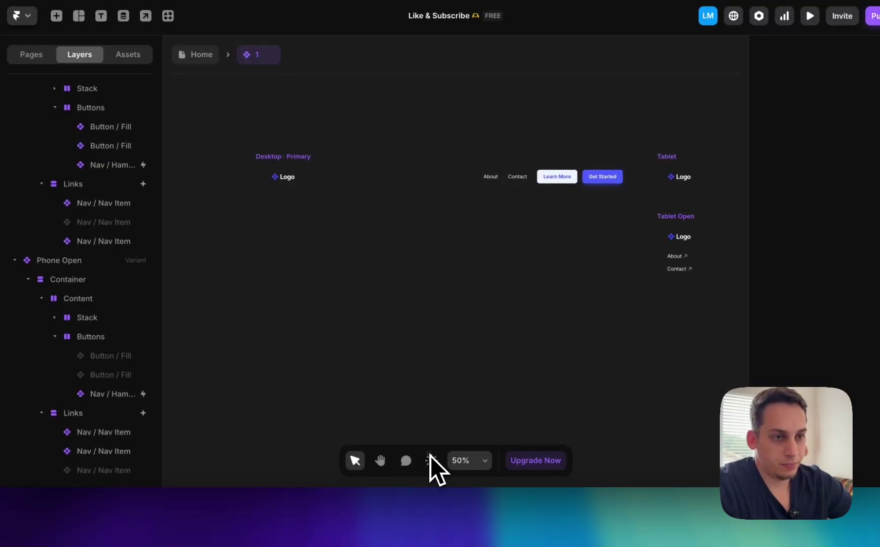
click(431, 460)
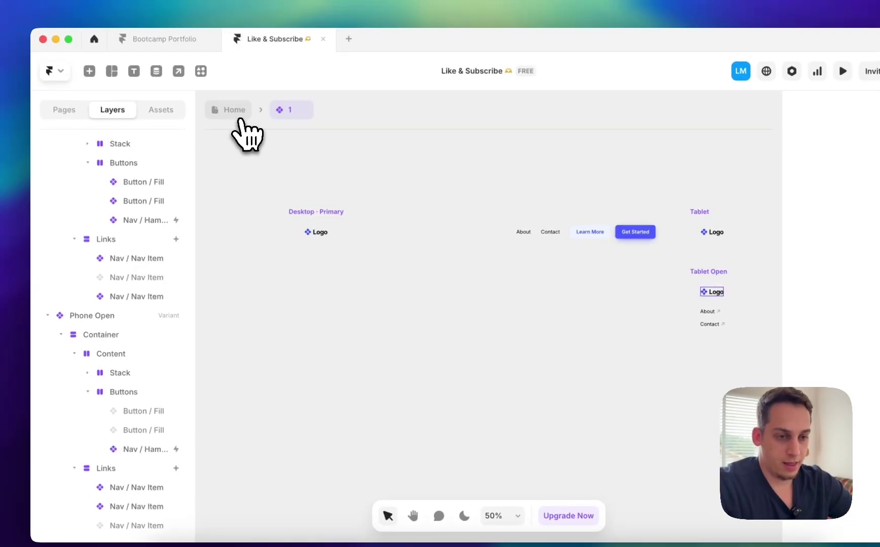
Step: Return to the Home page and check the navbar there in the dark and light themes
click(235, 110)
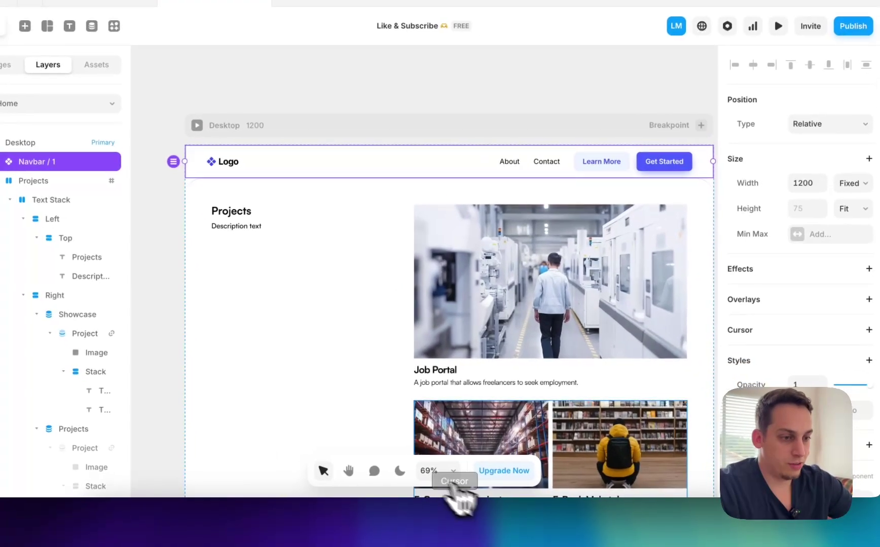
click(464, 516)
click(393, 466)
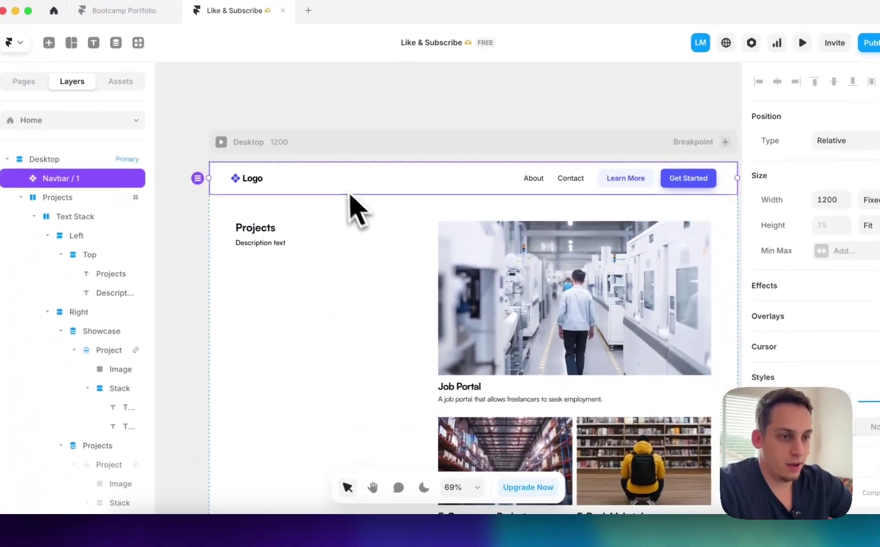
Step: Open the navbar component and draw a wide frame about 1140 × 58 below the Desktop variant
double_click(339, 185)
scroll(317, 294, down, 3)
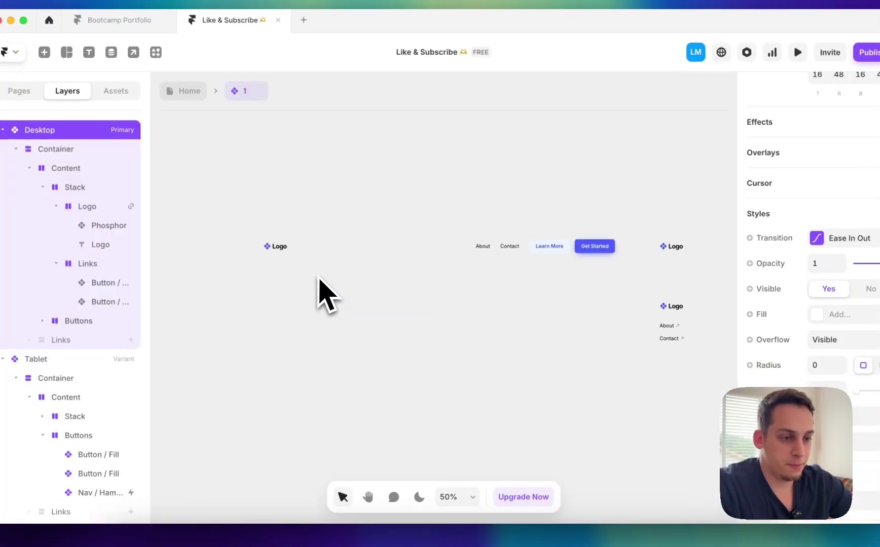
click(293, 339)
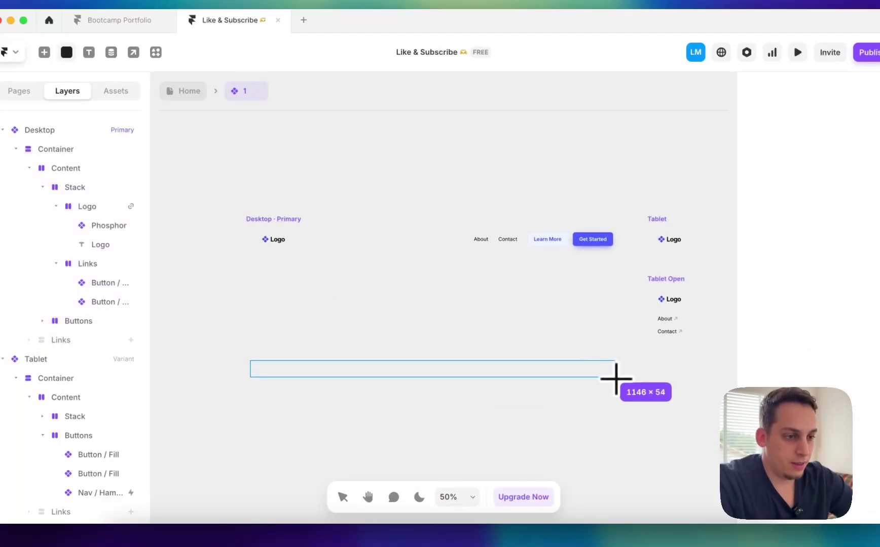
drag(616, 379, 613, 378)
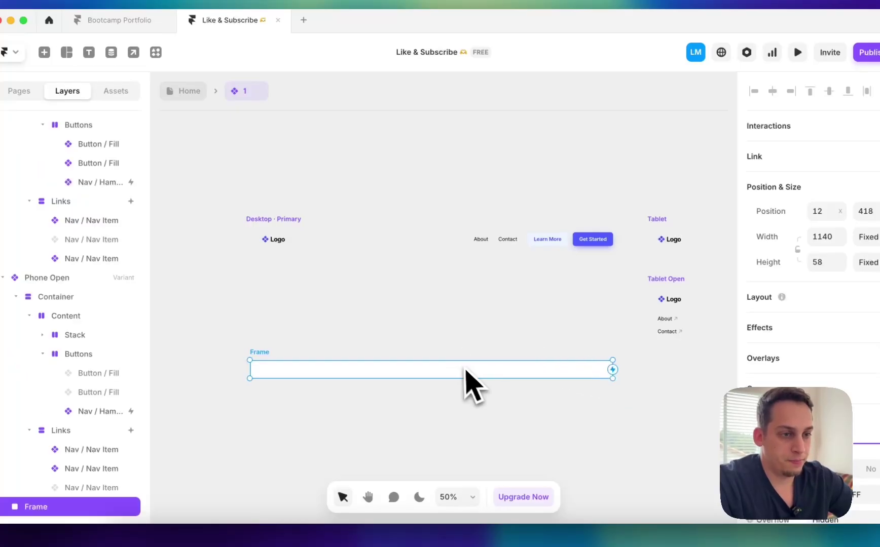
Step: Increase the Desktop variant's bottom padding until the variant is 139 high
click(291, 239)
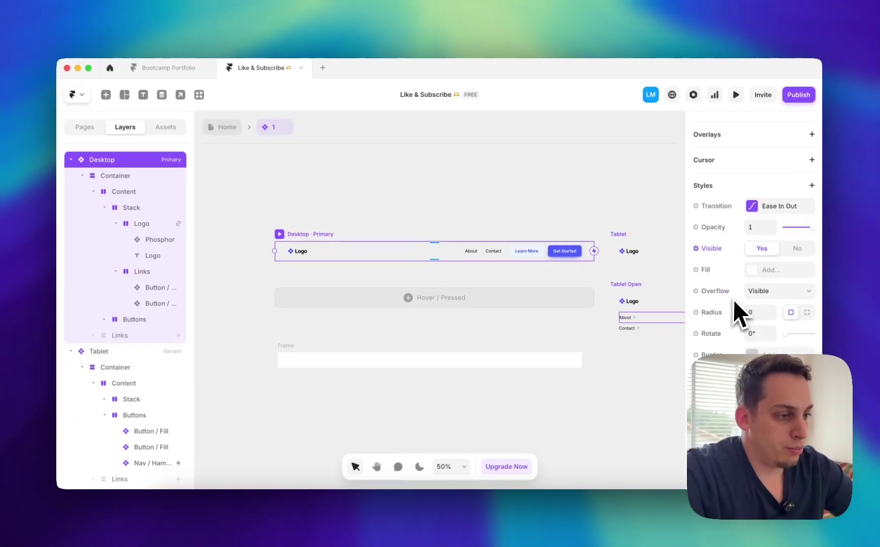
scroll(733, 299, up, 10)
scroll(732, 299, down, 2)
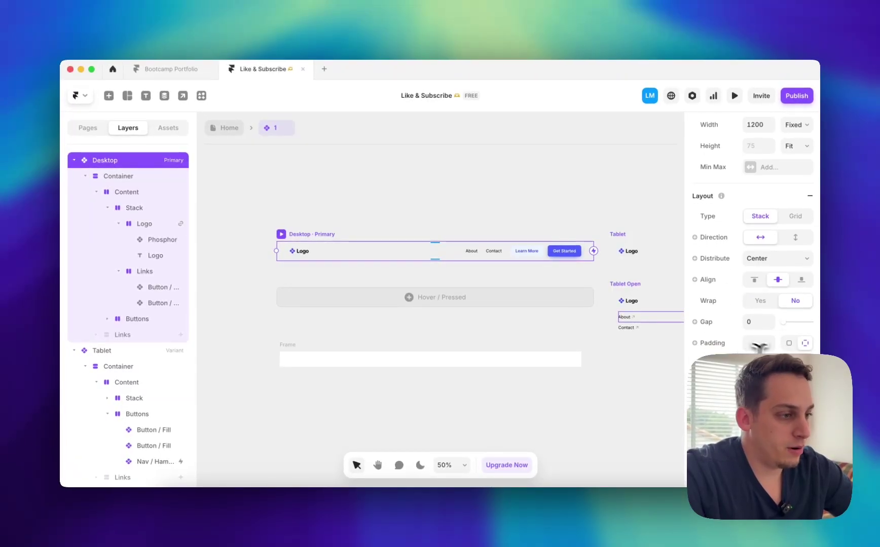
click(787, 364)
key(Up)
key(Up)
key(Up)
key(Up)
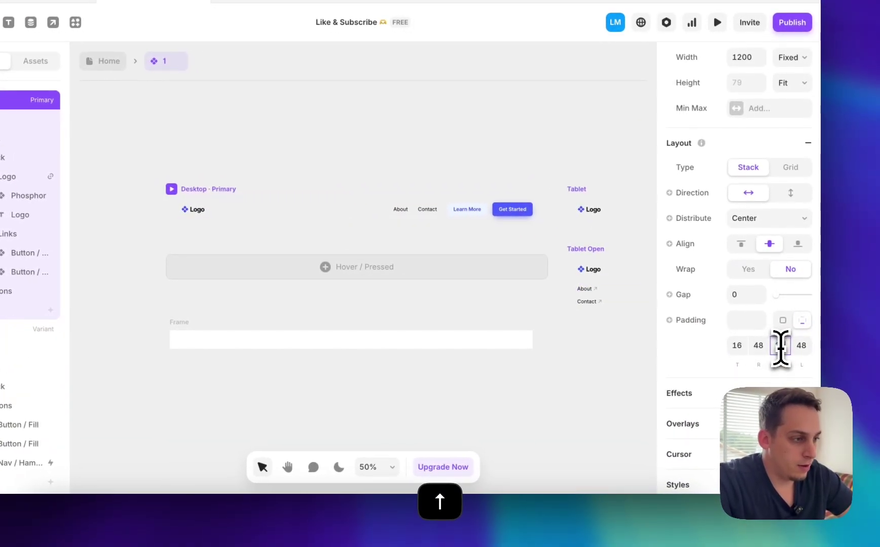
key(shift+Up)
key(shift+Up)
key(shift+Up)
key(shift+Up)
key(shift+Up)
key(shift+Up)
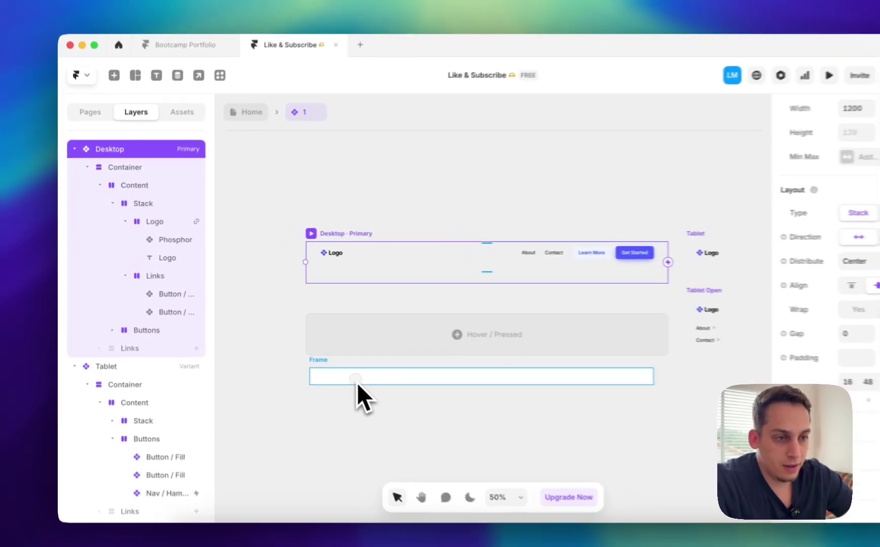
Step: Move the new frame into the Desktop variant and give it an Absolute position behind the navbar content
drag(321, 364, 326, 284)
drag(379, 295, 365, 269)
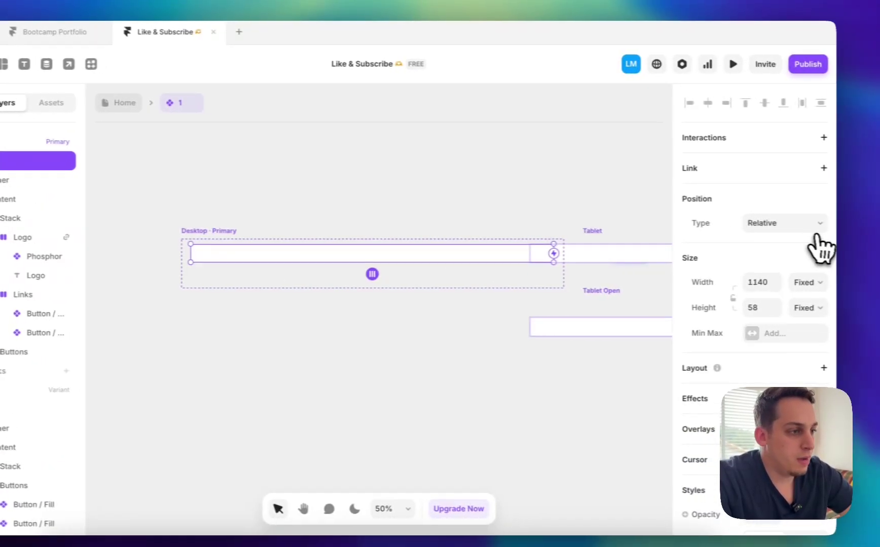
click(796, 234)
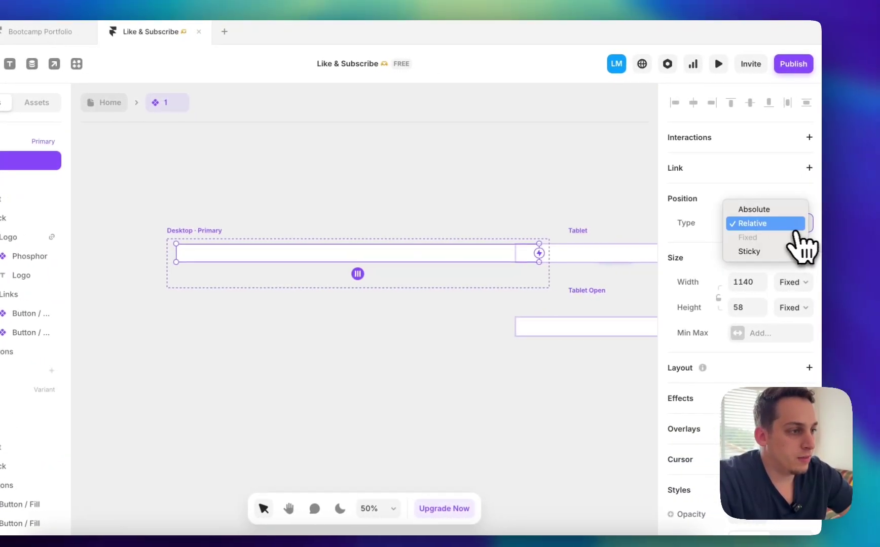
click(774, 209)
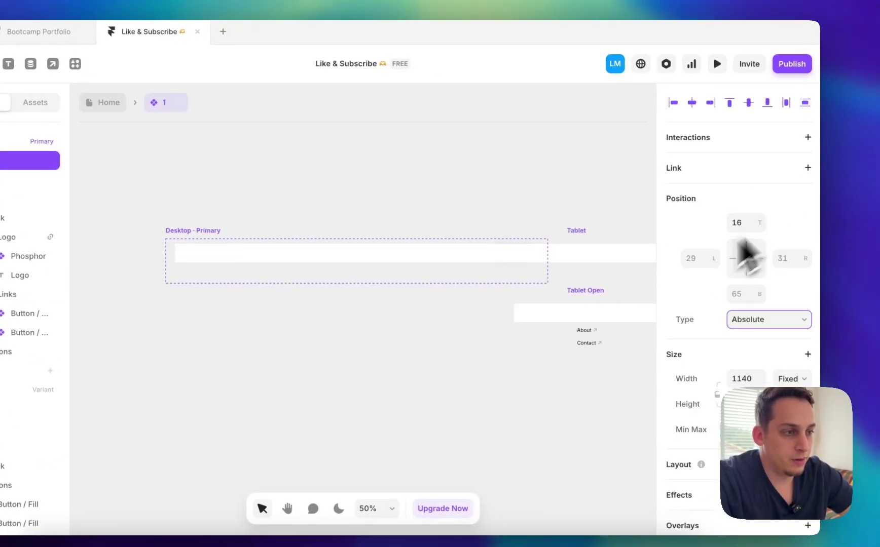
scroll(738, 304, down, 8)
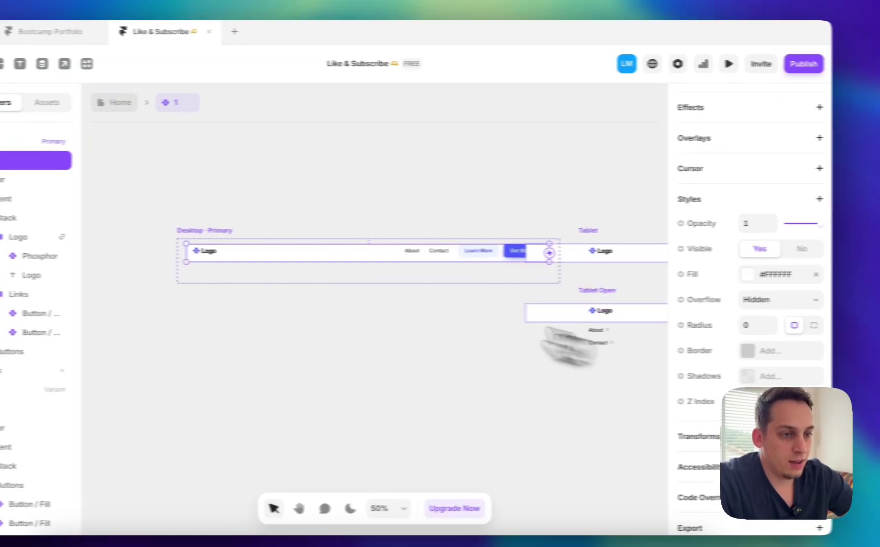
Step: Stretch the frame behind the navbar content to 1200 wide, flush with the Desktop variant's top, left and right edges
drag(175, 252, 168, 252)
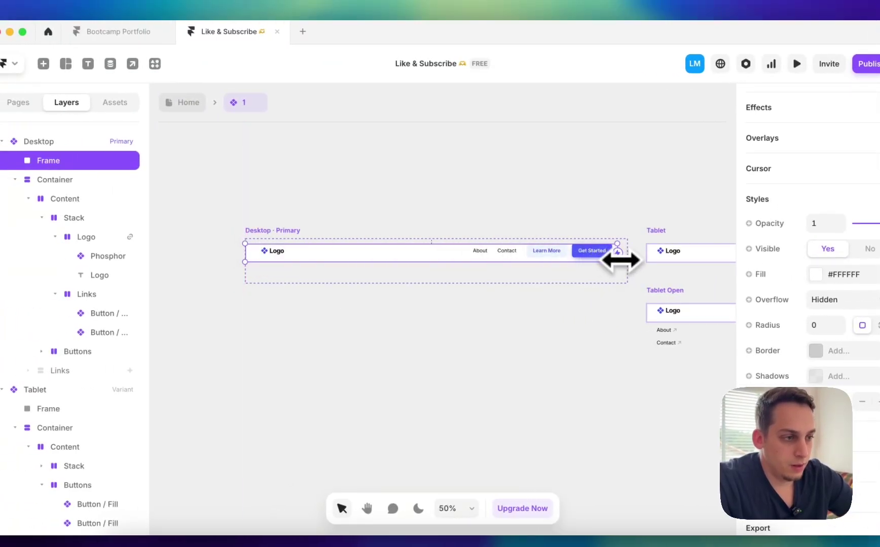
drag(621, 260, 627, 260)
drag(395, 245, 393, 246)
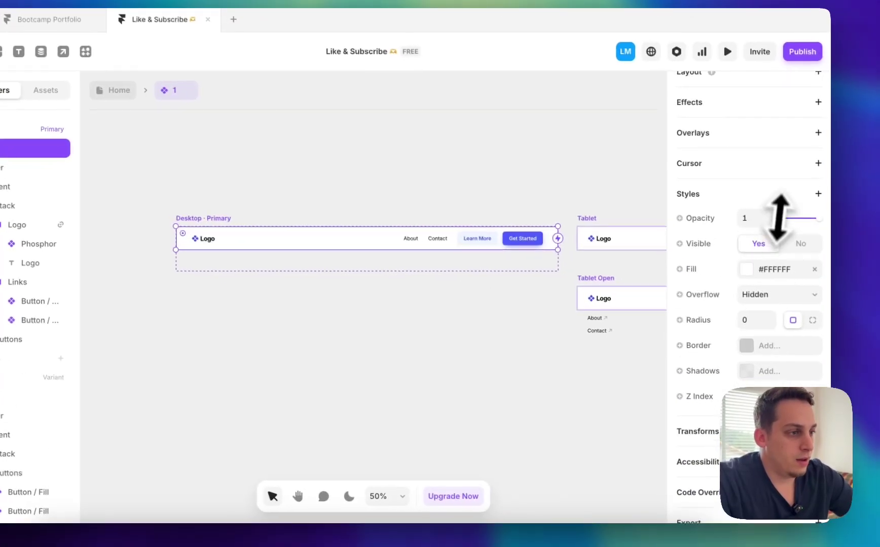
scroll(841, 232, up, 8)
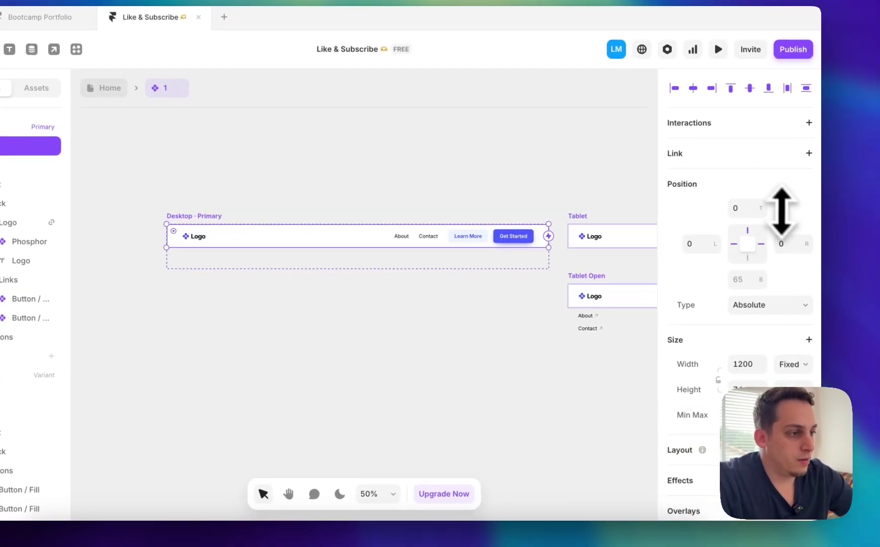
Step: Make the frame's width relative and wider than the Desktop variant, then center it horizontally with a 120 overhang on each side
click(793, 364)
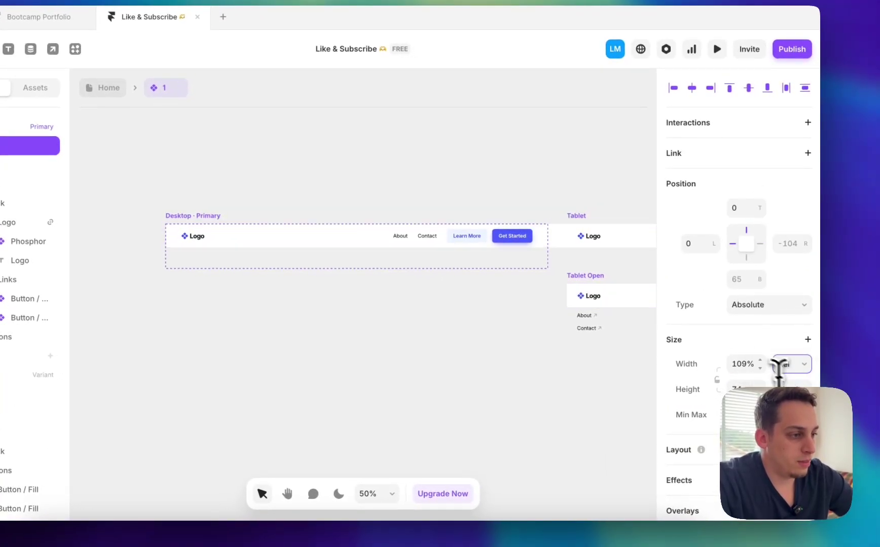
key(Down)
key(Down)
key(Down)
key(Down)
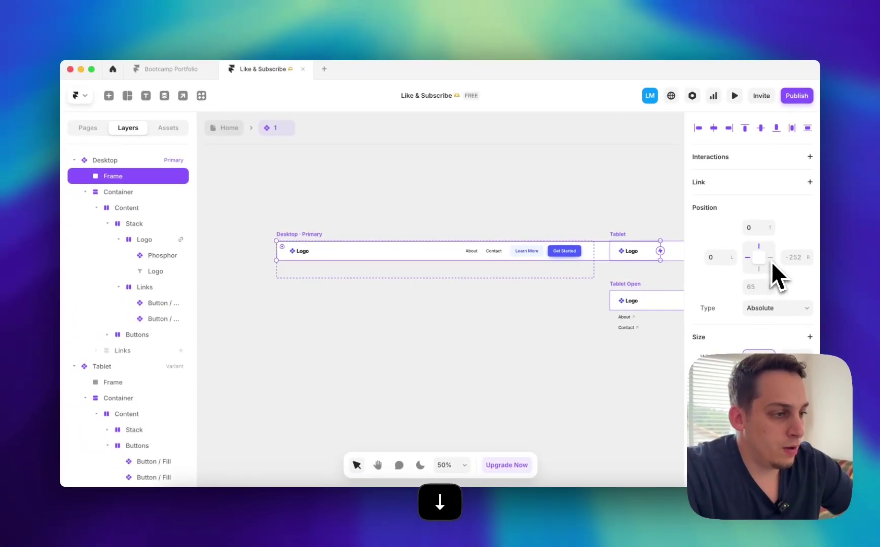
click(713, 127)
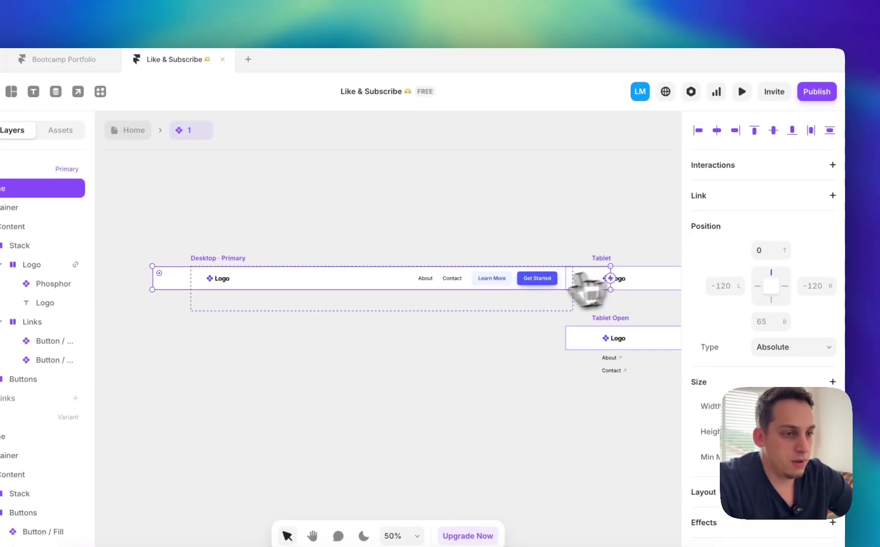
Step: Extend the background frame above the Desktop variant's top edge until it is 116 high
click(220, 258)
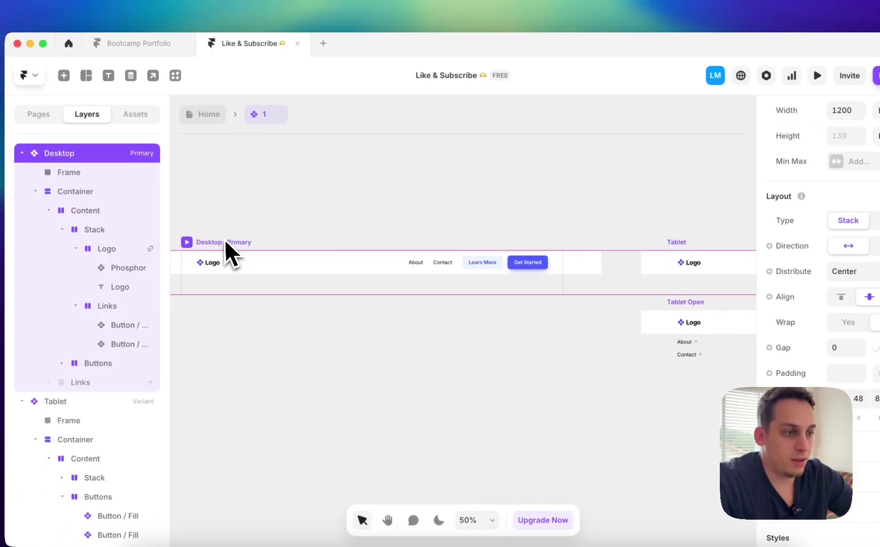
drag(225, 239, 239, 239)
scroll(243, 240, left, 2)
click(235, 249)
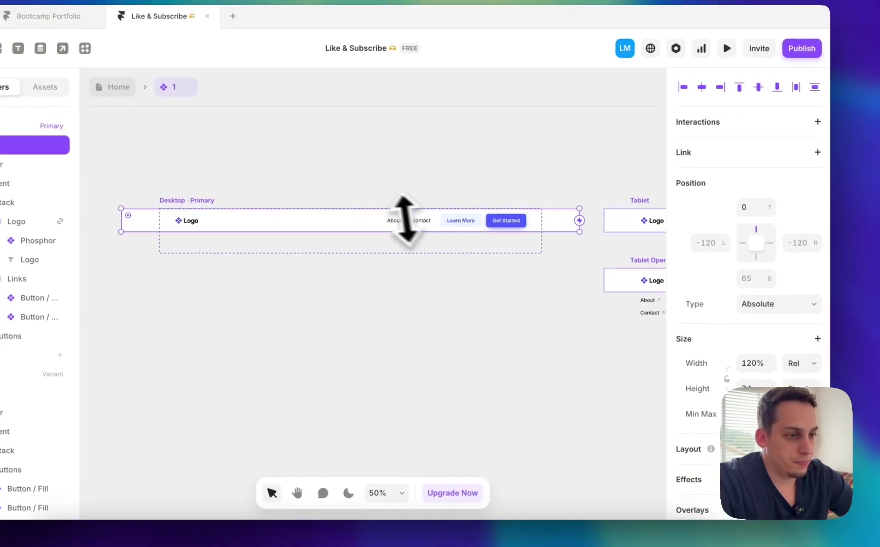
drag(405, 221, 376, 201)
Step: Add a Blur filter to the background frame and stretch its lower edge until it is 144 high
scroll(745, 284, down, 5)
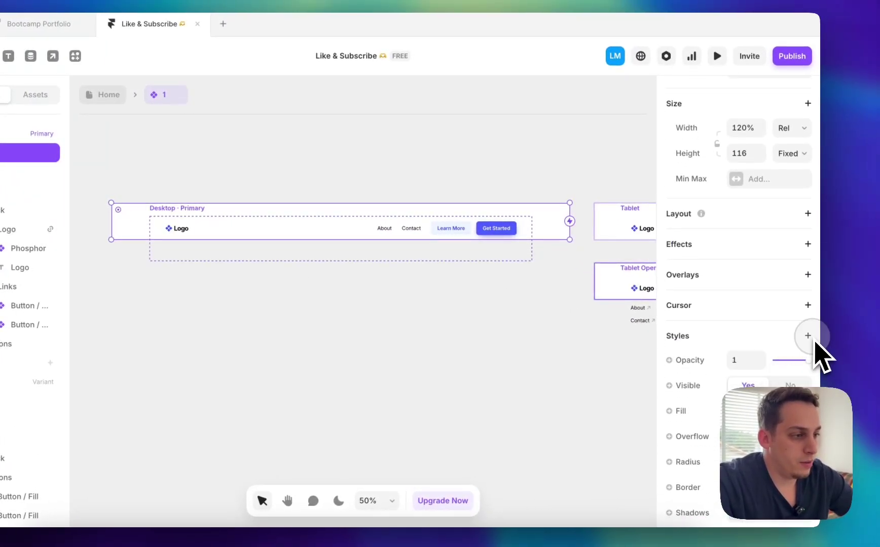
click(808, 337)
mouse_move(739, 136)
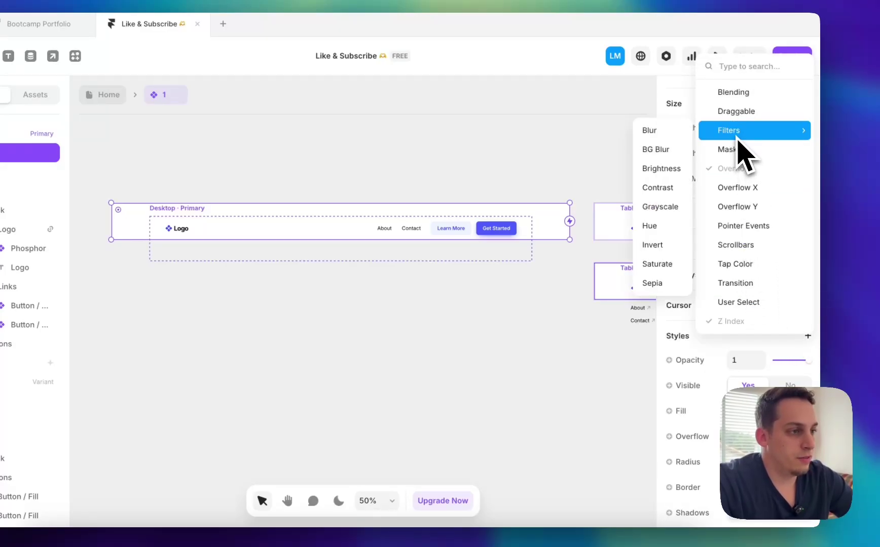
click(669, 133)
drag(340, 240, 342, 248)
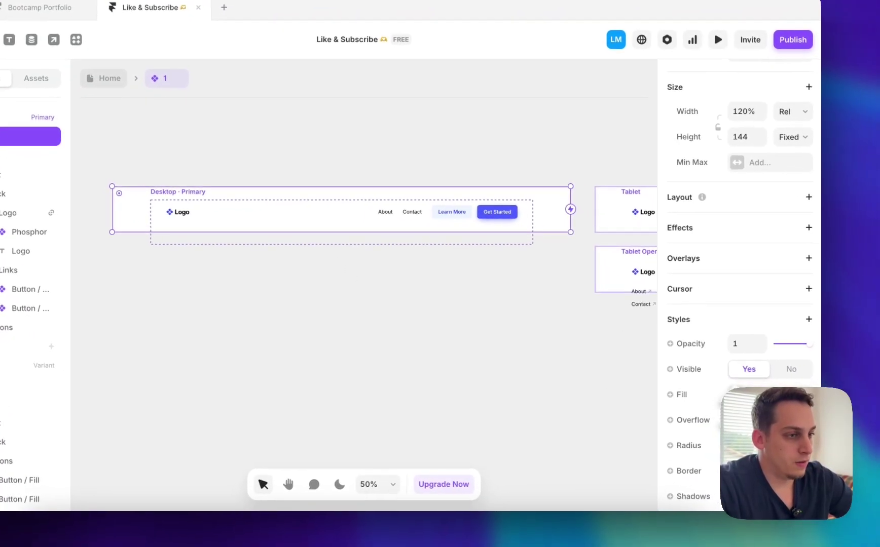
Step: Set the background frame's blur to 15 and pull its upper edge slightly further above the Desktop variant
scroll(754, 391, down, 5)
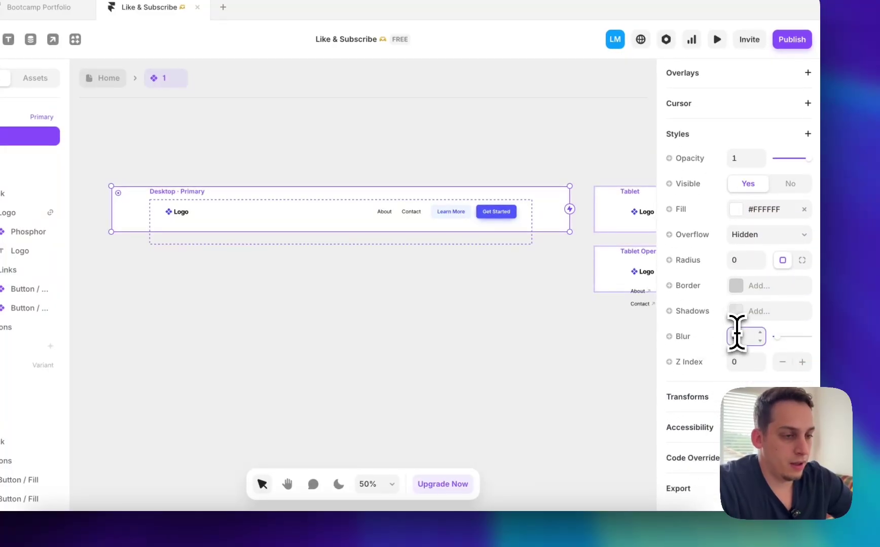
key(shift+Up)
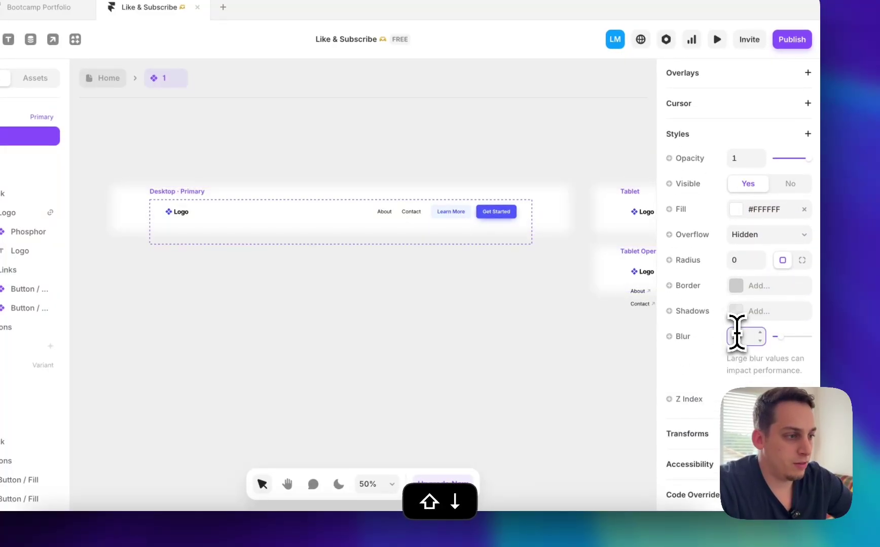
drag(449, 184, 448, 178)
click(393, 151)
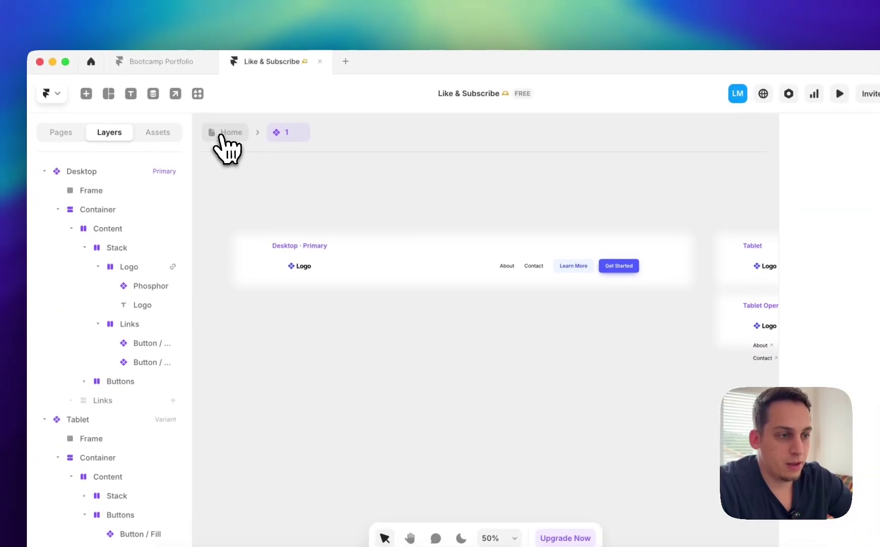
Step: Return to the Home page and scroll through its preview to check how the navbar behaves
click(223, 131)
click(259, 195)
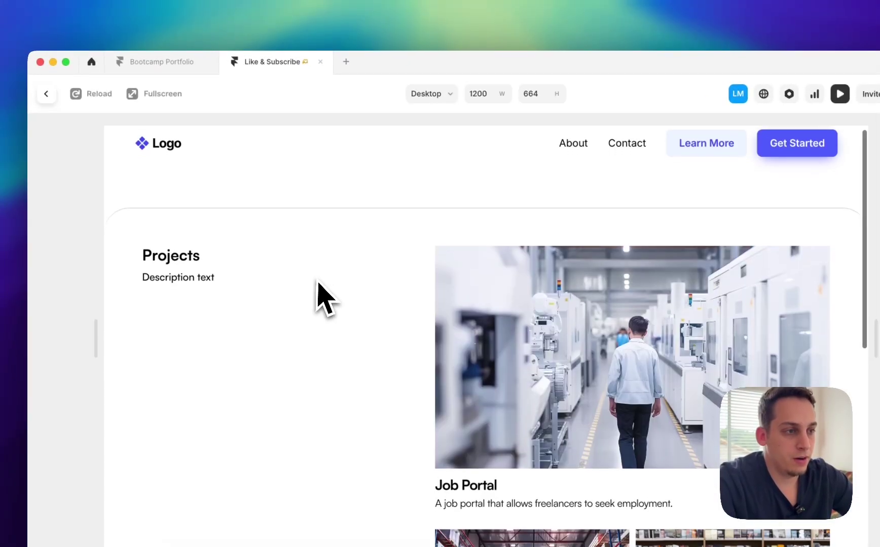
scroll(317, 289, down, 2)
scroll(319, 285, up, 2)
scroll(317, 282, down, 5)
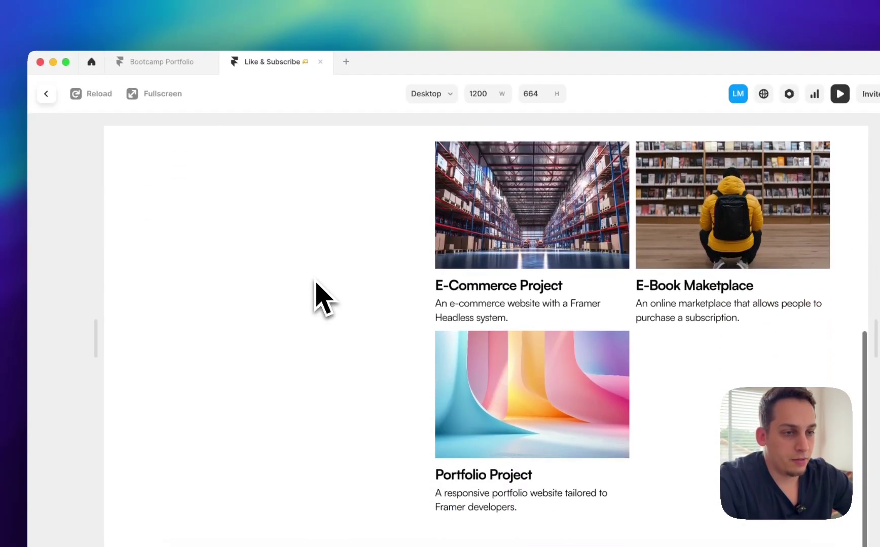
scroll(317, 283, up, 5)
click(49, 98)
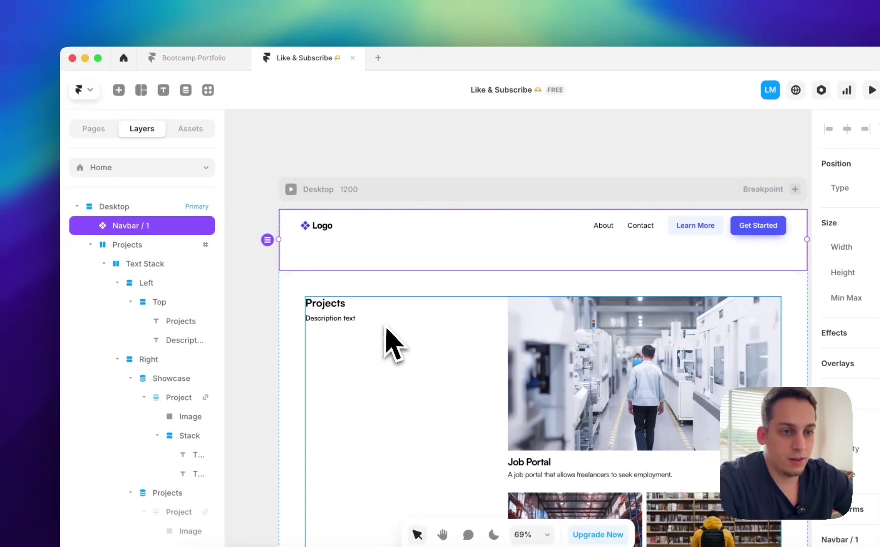
Step: Set the position type of the Left stack in the Projects section to Relative
click(396, 322)
click(339, 324)
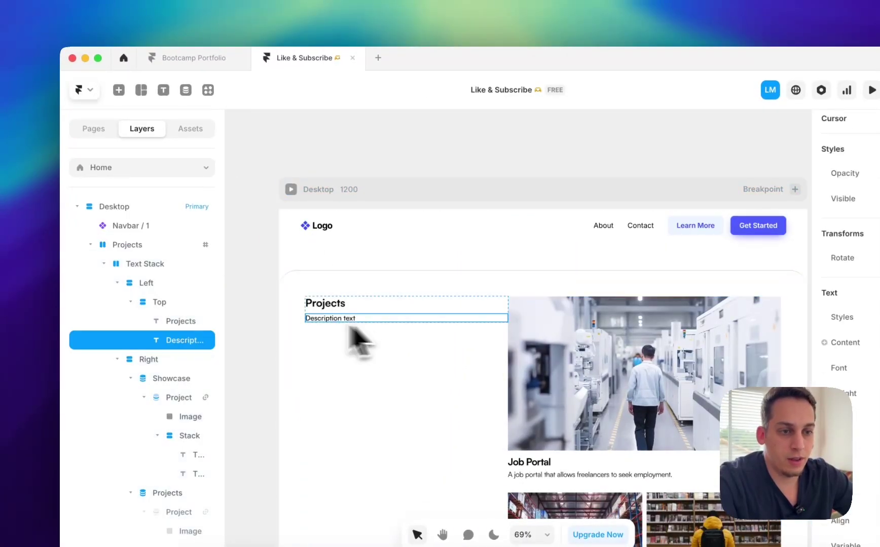
click(133, 287)
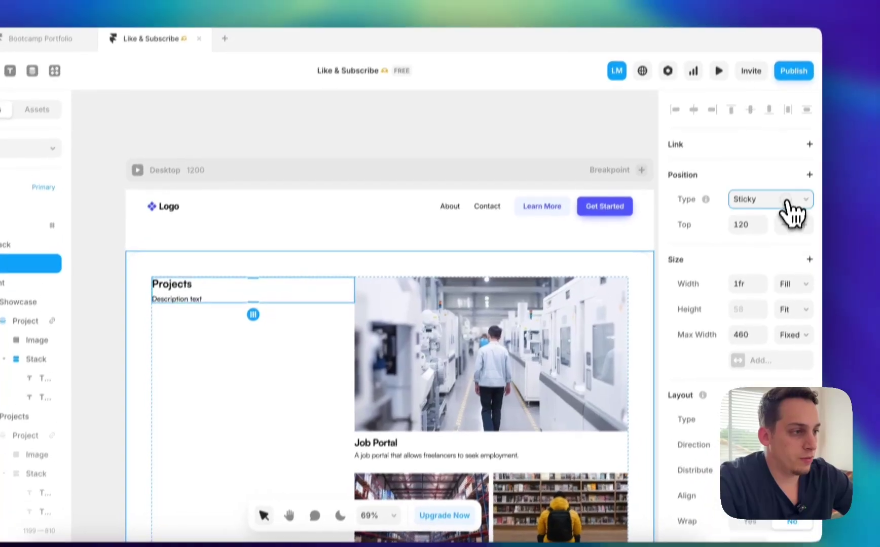
click(787, 203)
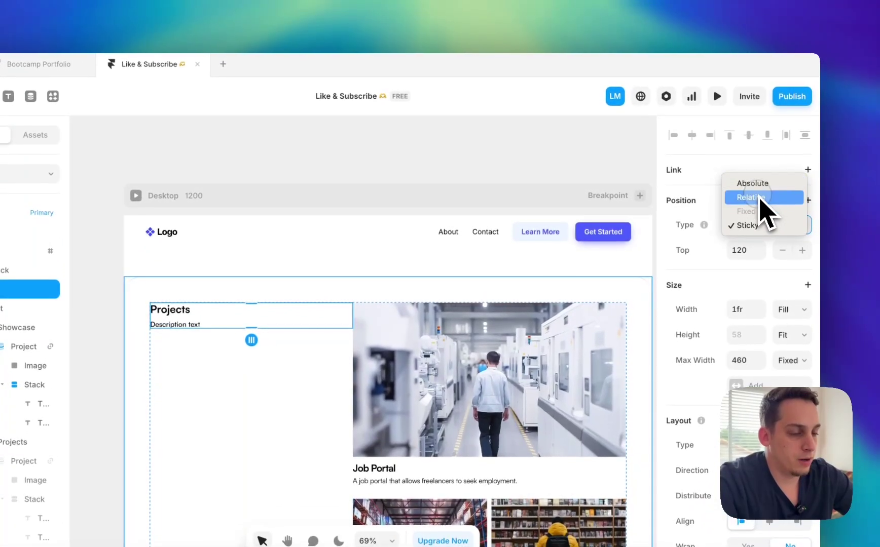
click(761, 172)
Step: Make the Desktop breakpoint's navbar Sticky with a Top offset of 0
click(304, 256)
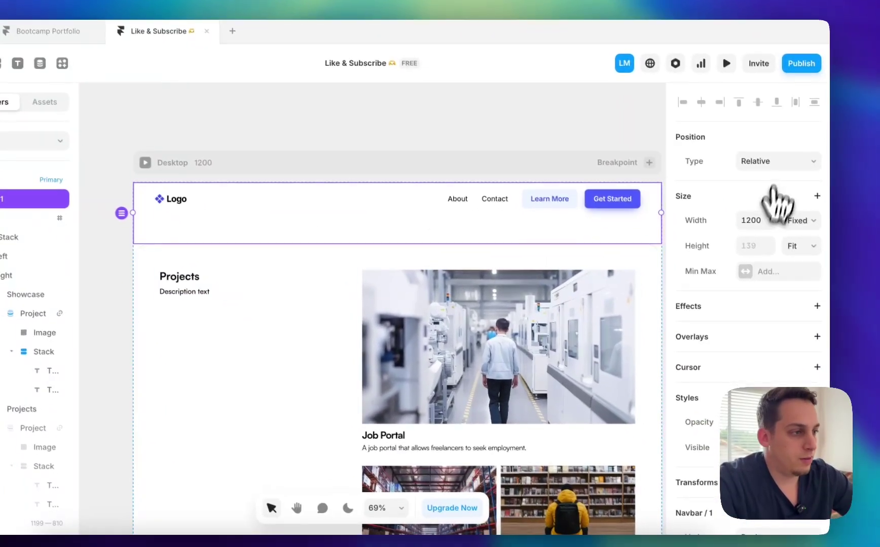
click(775, 194)
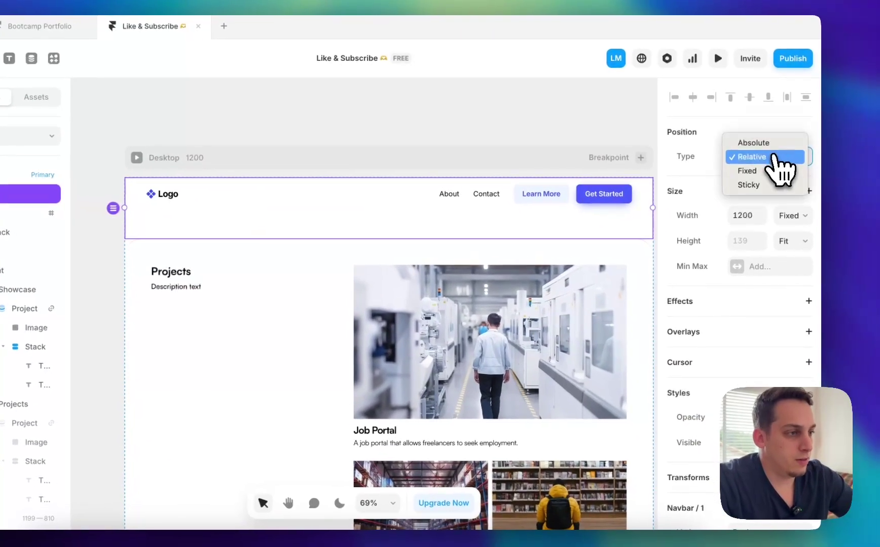
click(751, 185)
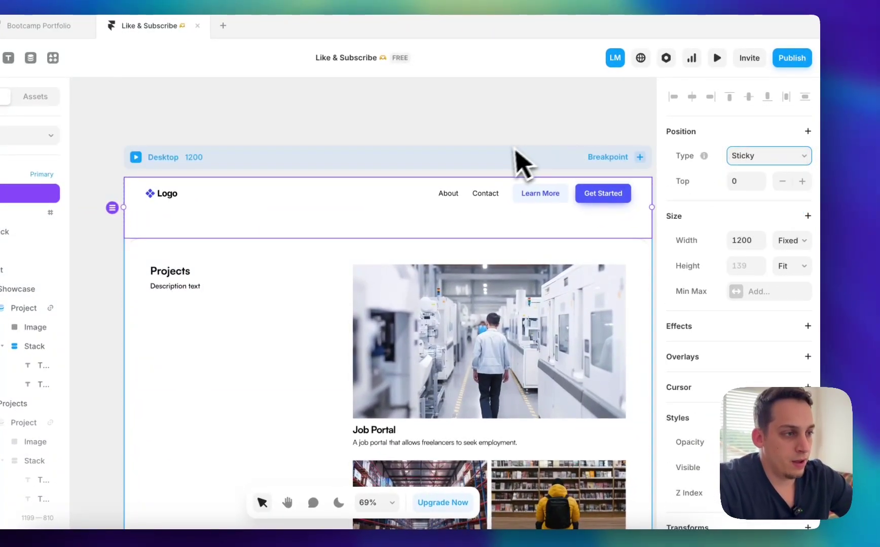
Step: Set the Desktop breakpoint's overflow to Visible and check the navbar's scrolling in the page preview
click(503, 158)
scroll(765, 243, down, 3)
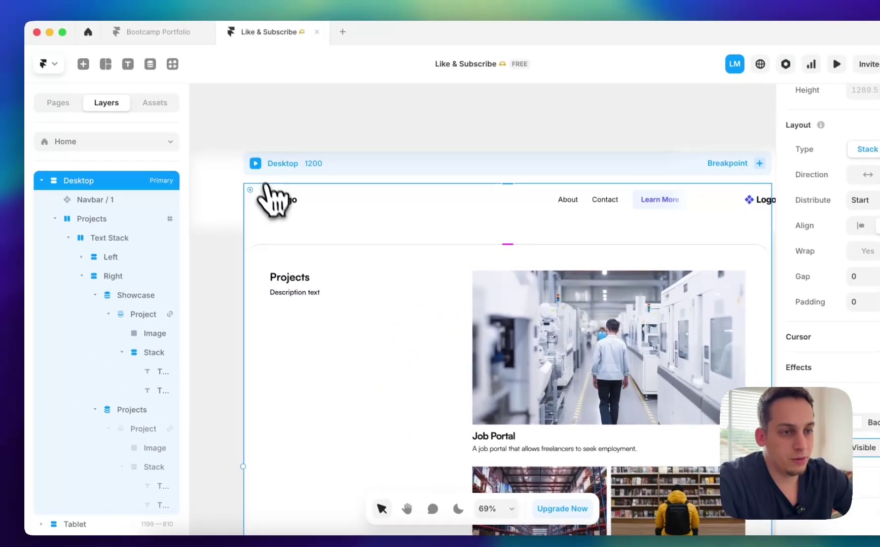
click(136, 117)
scroll(330, 339, down, 5)
scroll(330, 339, up, 5)
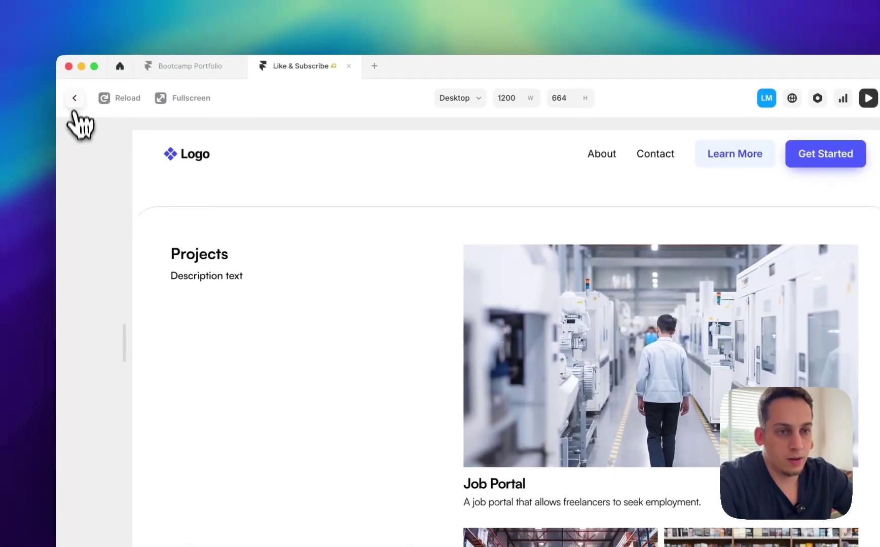
click(51, 67)
Step: Set the navbar's Z Index on the Home page to 3
click(336, 222)
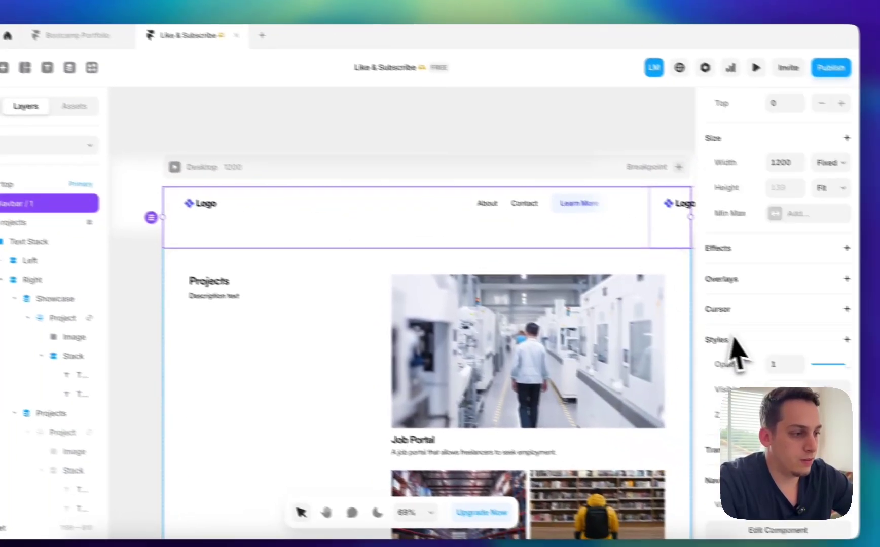
scroll(733, 339, down, 3)
click(839, 307)
click(839, 307)
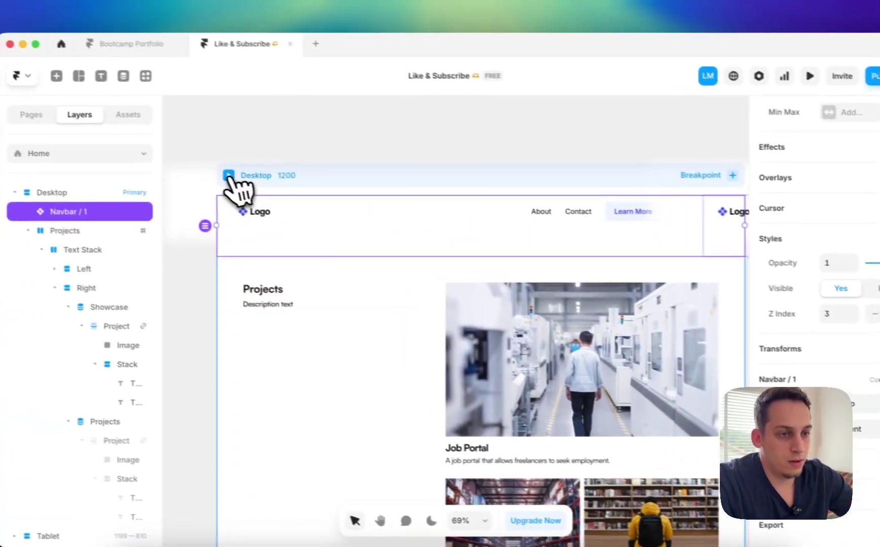
Step: Scroll the Home page preview up and down to examine how the project content fades beneath the sticky navbar
click(229, 176)
scroll(262, 291, down, 4)
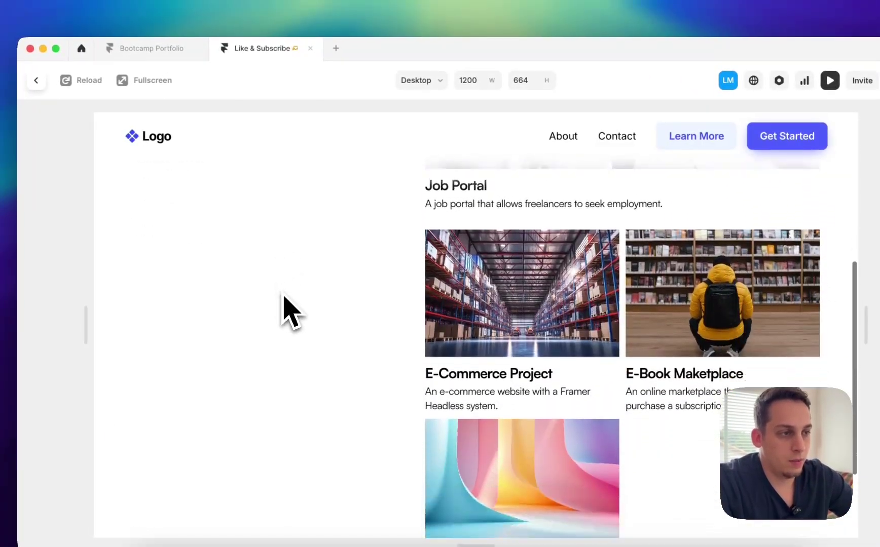
scroll(283, 296, up, 3)
scroll(282, 297, down, 5)
scroll(283, 296, up, 10)
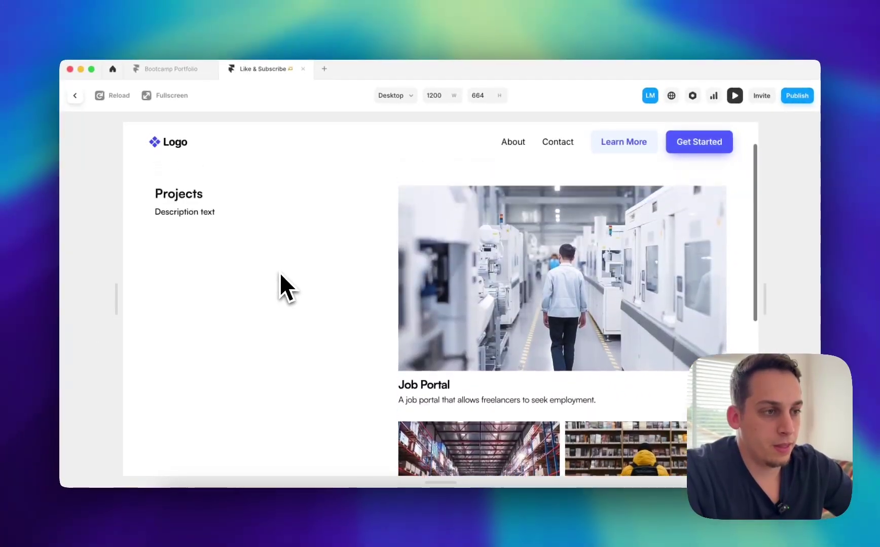
scroll(280, 274, down, 3)
scroll(280, 274, up, 4)
scroll(280, 274, down, 3)
scroll(280, 273, down, 3)
click(75, 95)
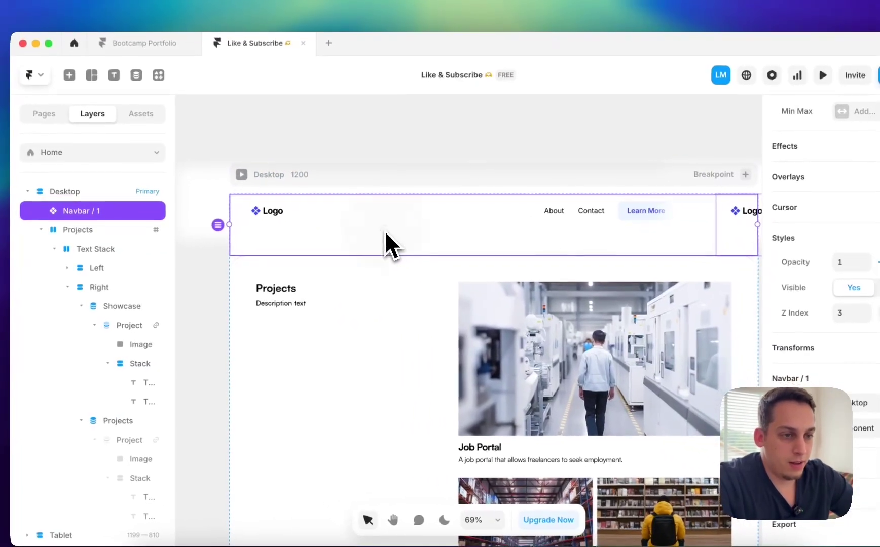
Step: Try stretching the background frame below the Desktop variant in the navbar component and check it in the page preview
double_click(393, 250)
click(377, 346)
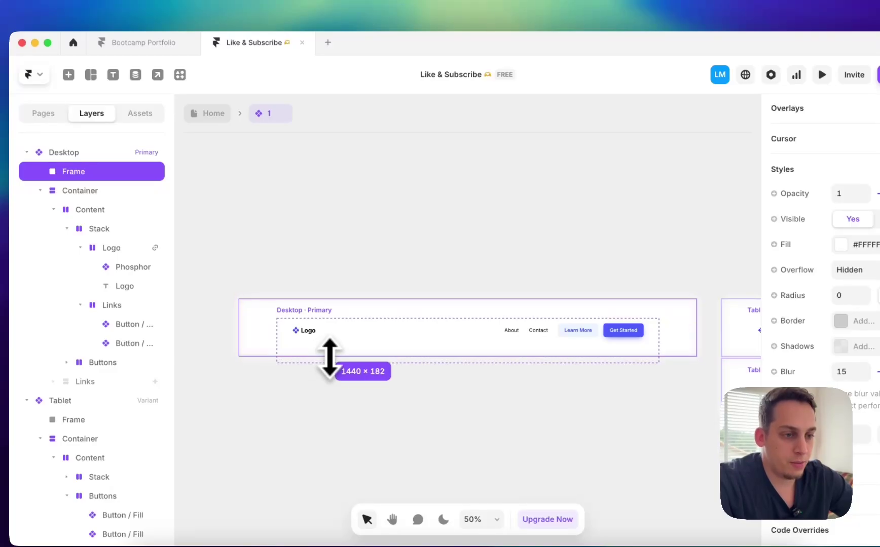
drag(329, 359, 327, 378)
click(205, 113)
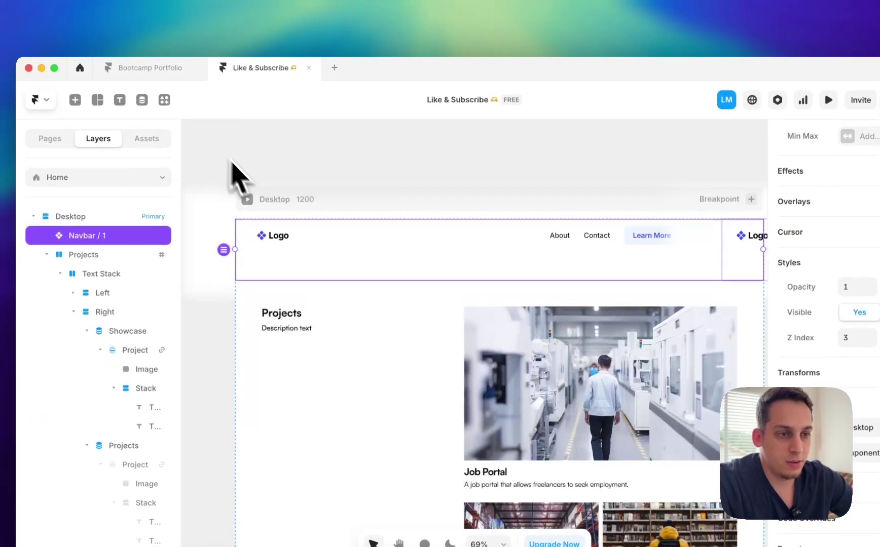
click(249, 200)
scroll(274, 264, down, 5)
scroll(274, 270, up, 3)
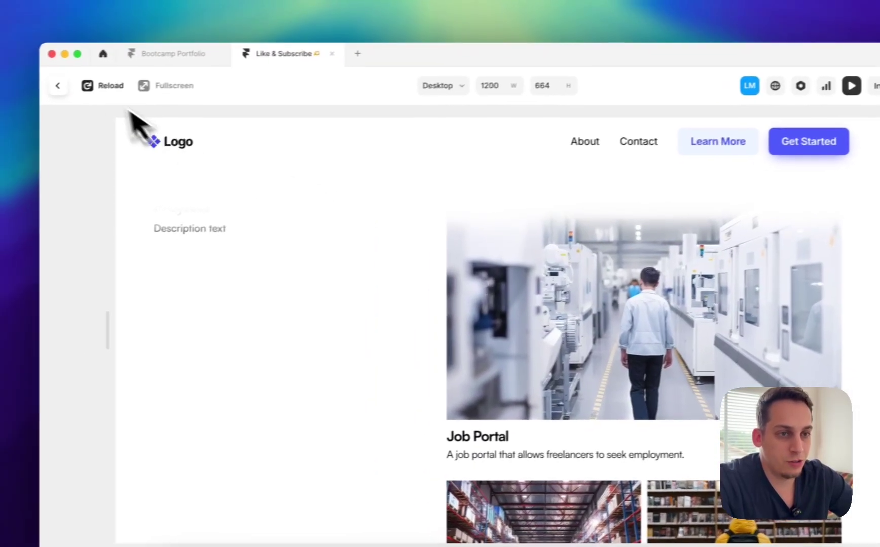
click(35, 101)
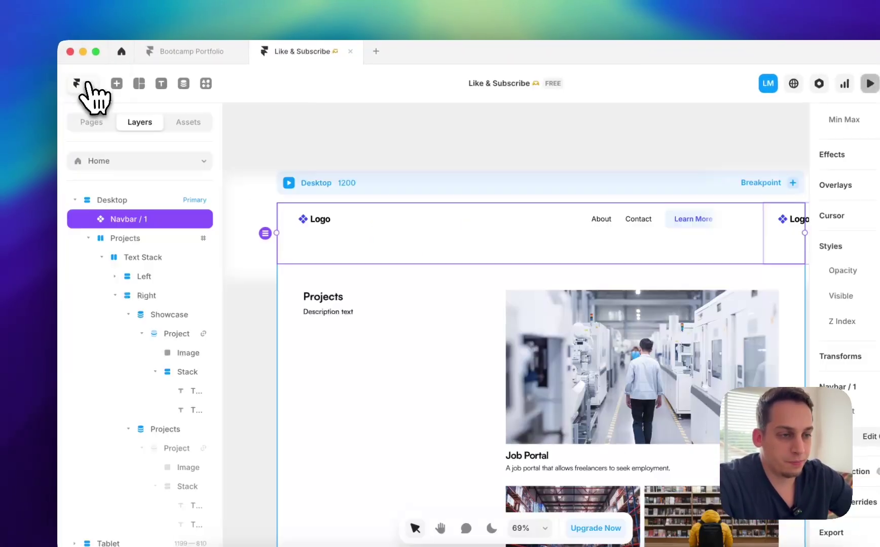
Step: Shorten the background frame back to its earlier height and check the fade again in the scrolled page preview
double_click(344, 257)
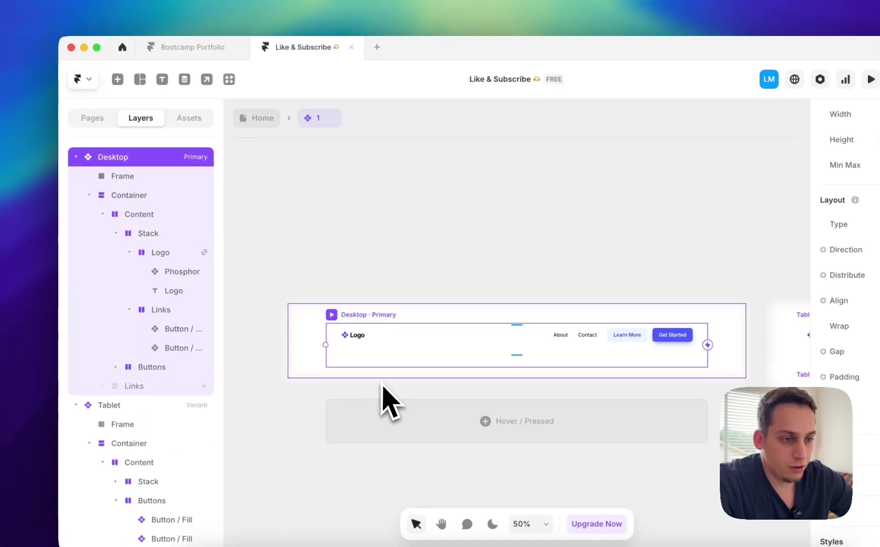
click(382, 379)
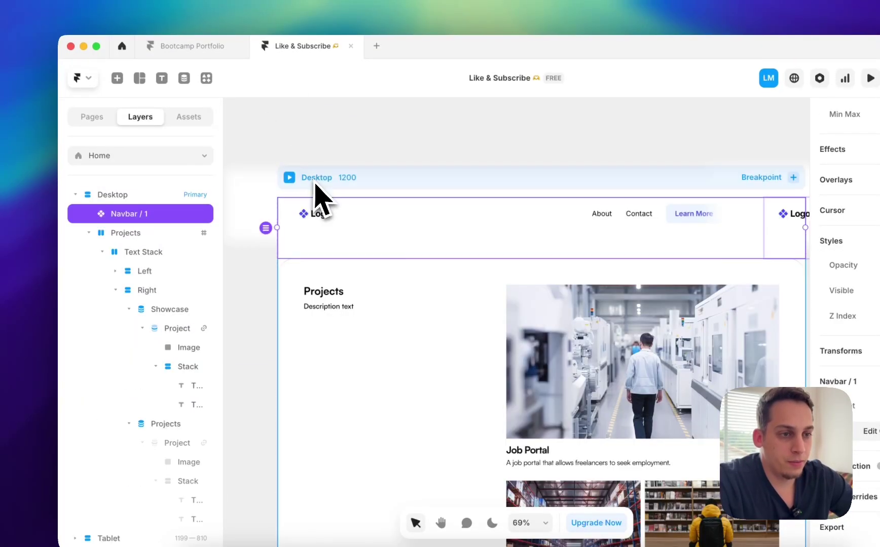
click(289, 177)
scroll(394, 265, down, 7)
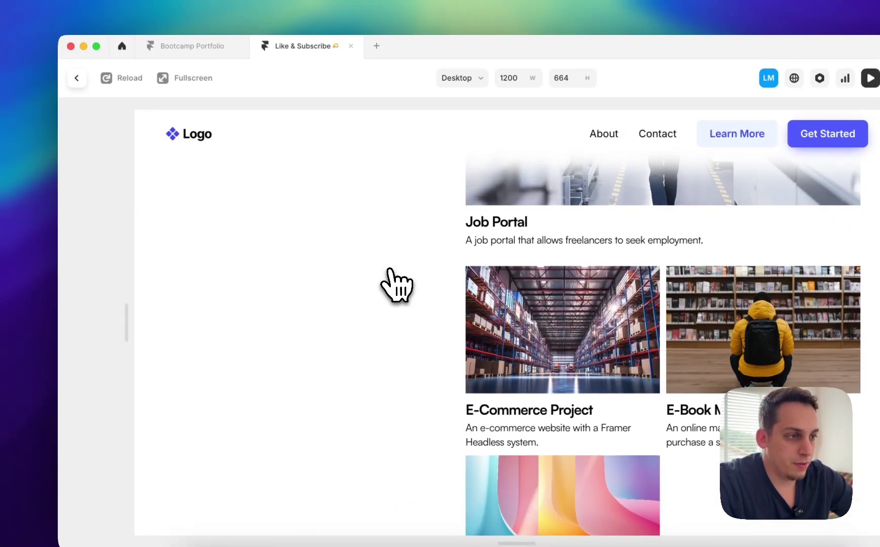
scroll(394, 279, up, 8)
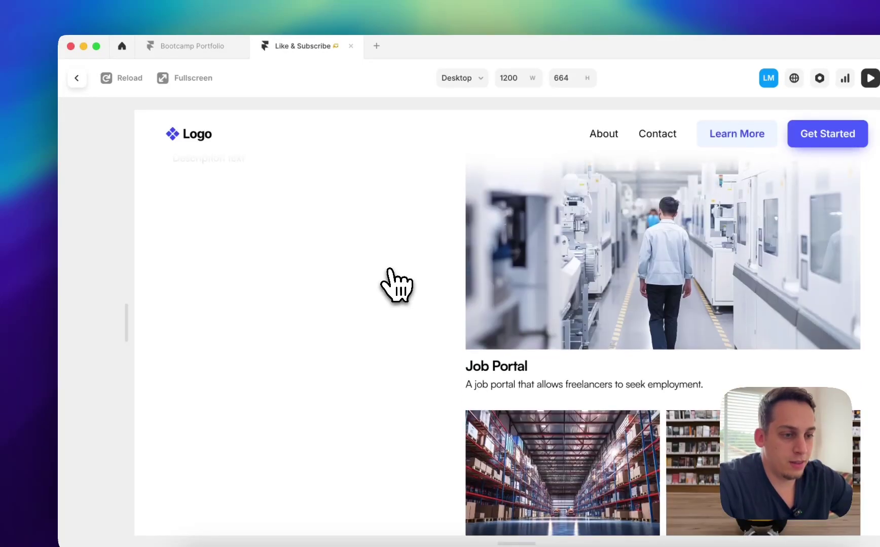
click(73, 90)
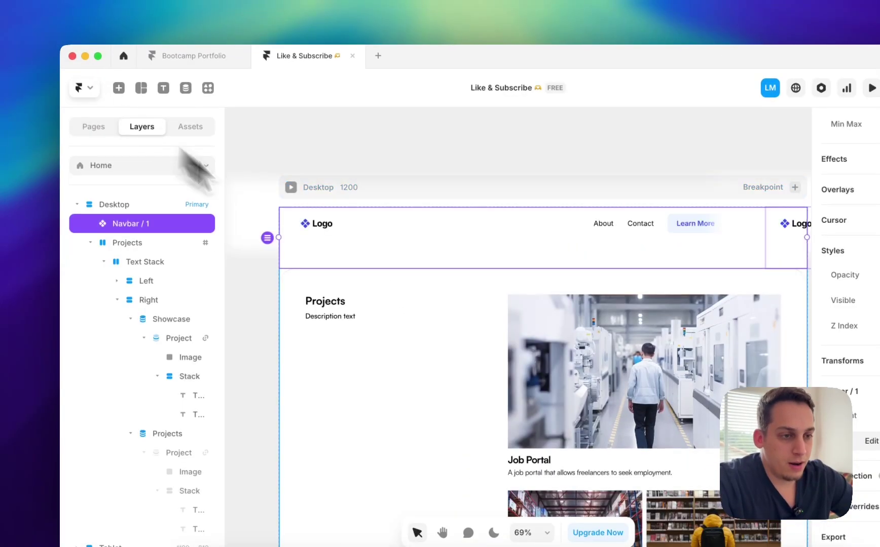
Step: Apply the Background color style to the navbar's background frame fill, comparing it in the dark and light themes
double_click(355, 258)
click(364, 357)
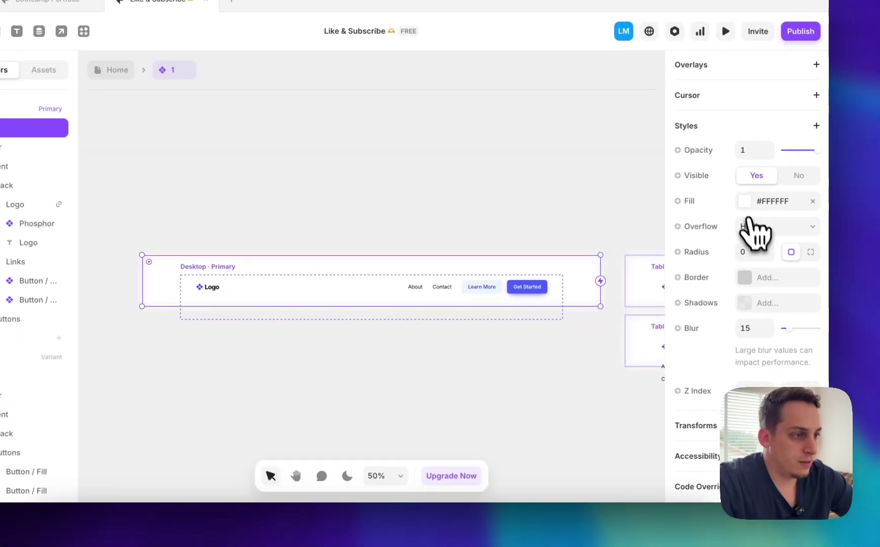
click(740, 200)
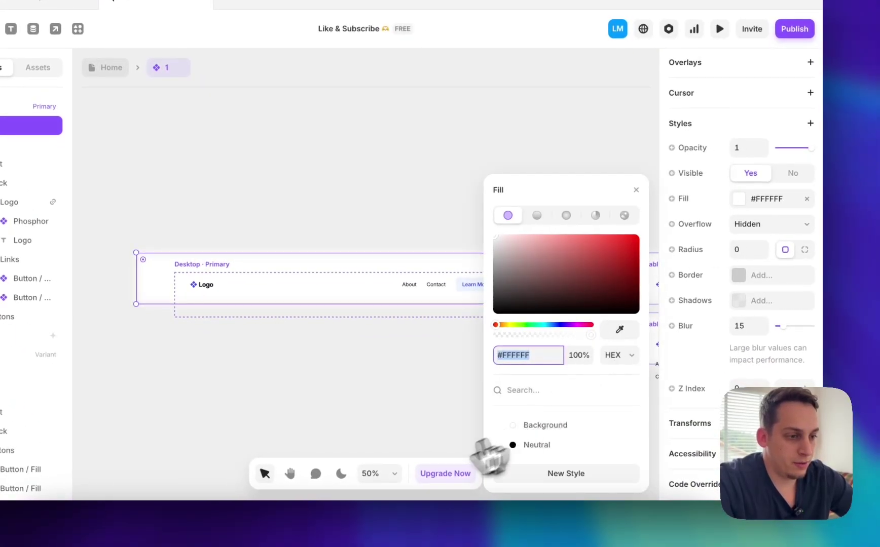
click(342, 474)
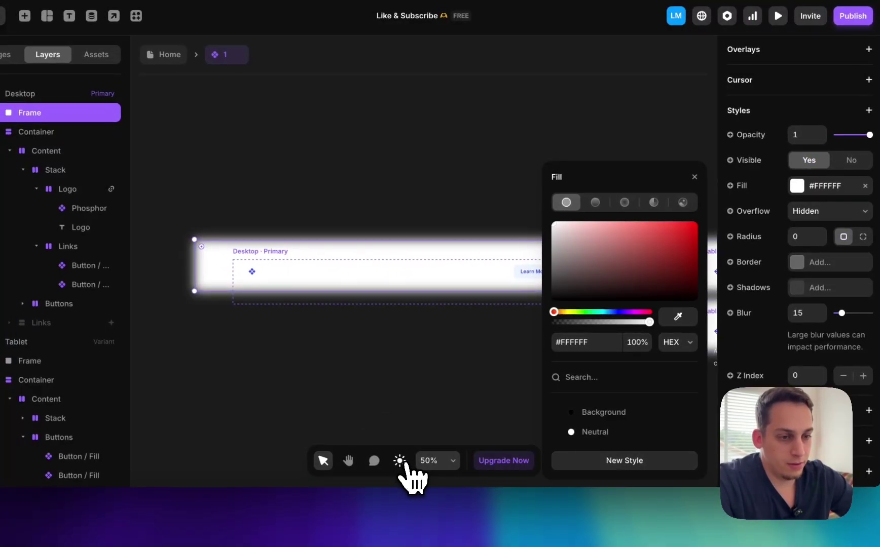
click(400, 461)
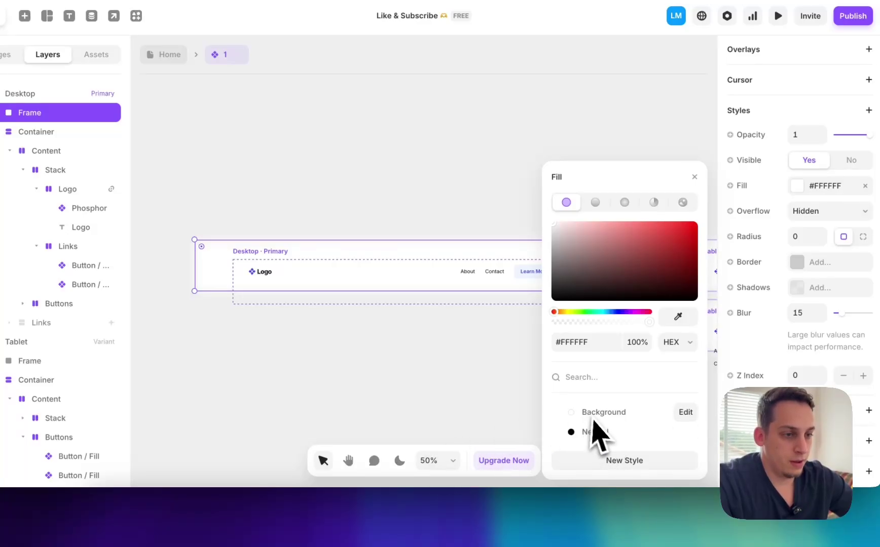
Step: Switch to the dark theme and scroll the Home page preview to check the navbar's faded background
click(407, 463)
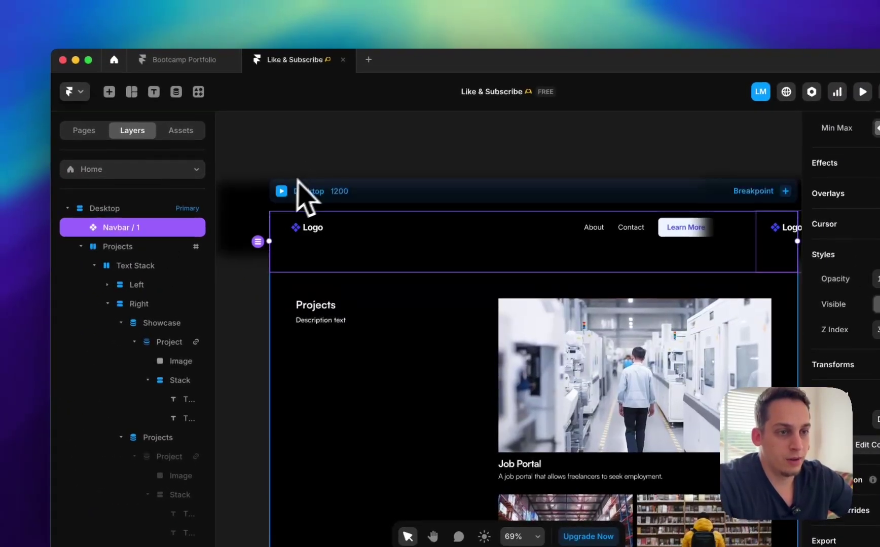
click(302, 195)
click(282, 191)
scroll(370, 259, down, 10)
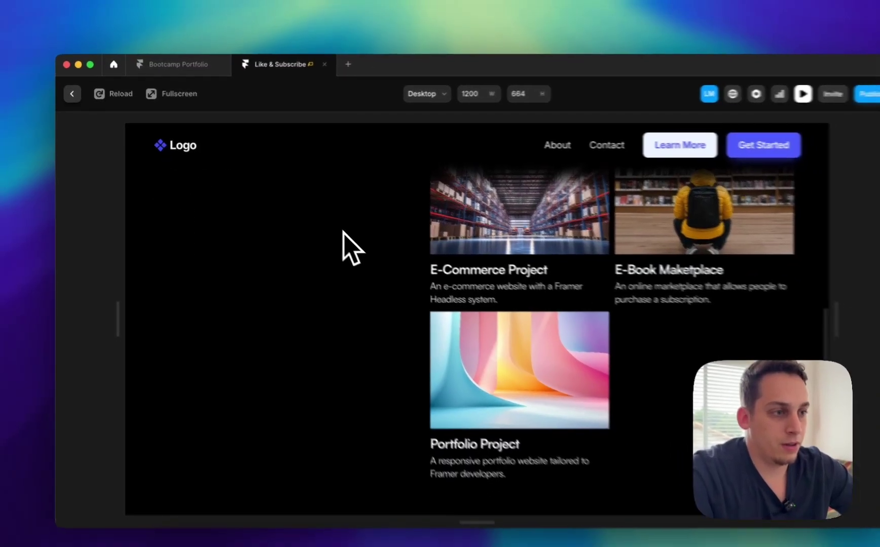
scroll(343, 231, up, 7)
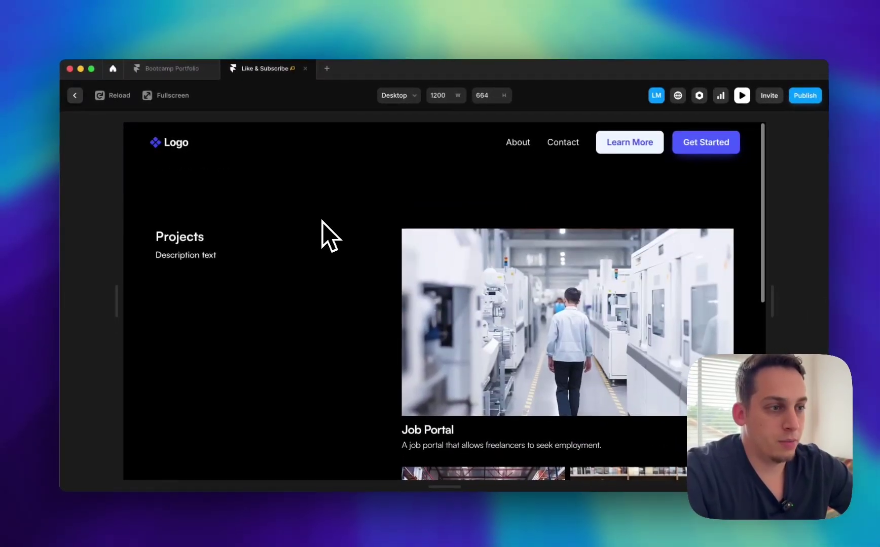
Step: Scroll the dark-theme page preview to check the navbar's background fade over the projects
scroll(343, 231, down, 5)
scroll(344, 232, up, 2)
scroll(343, 232, down, 4)
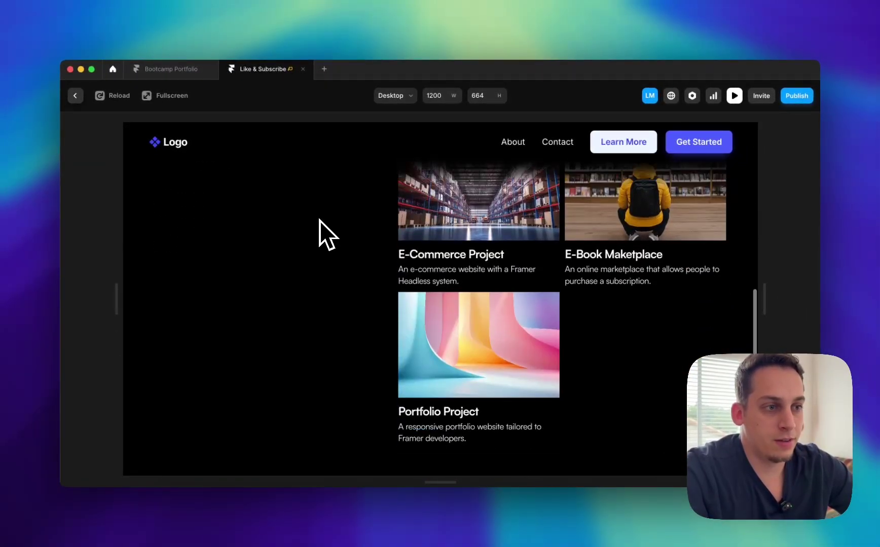
scroll(320, 220, up, 4)
click(75, 95)
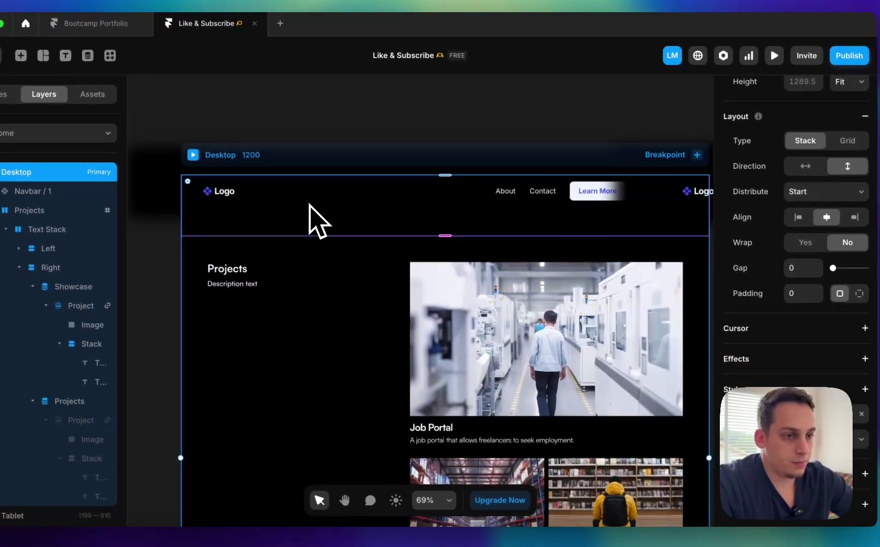
Step: Change the navbar component's background frame fill to a linear gradient whose stops use the Background color style
double_click(355, 232)
click(320, 322)
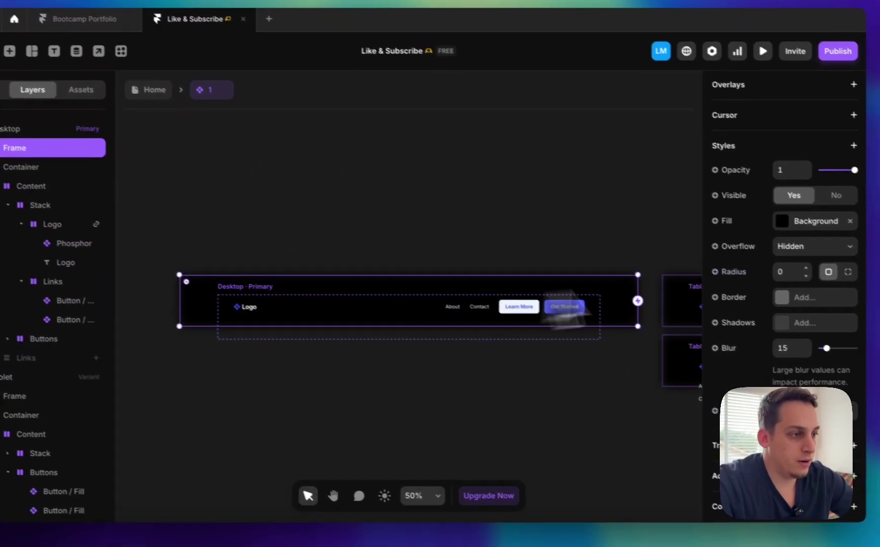
click(789, 225)
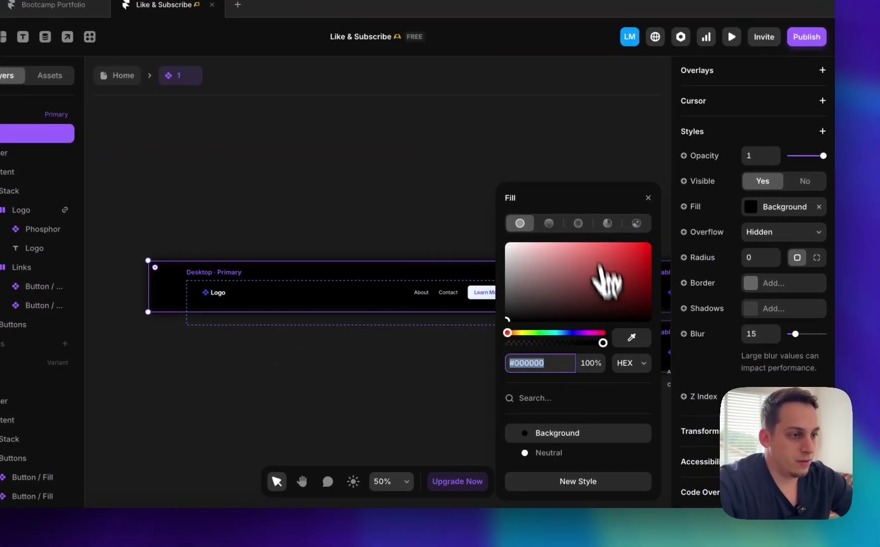
click(549, 224)
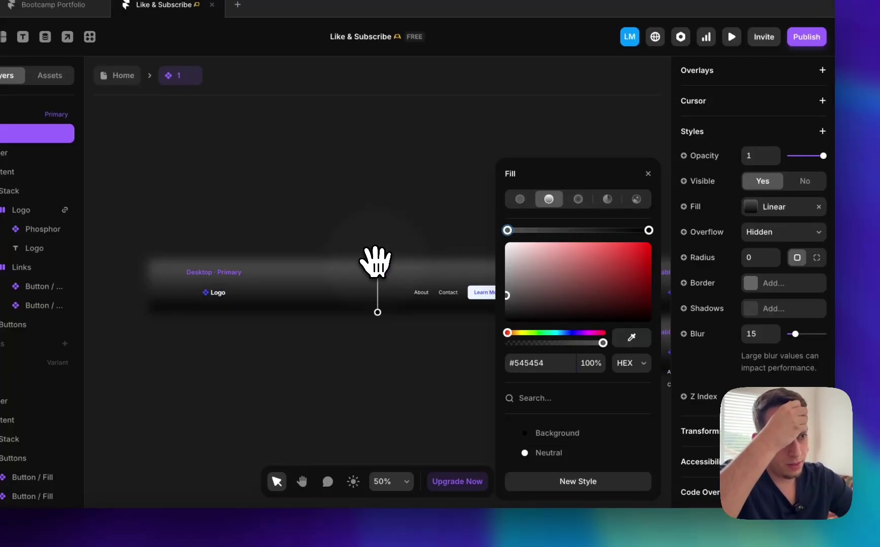
click(552, 432)
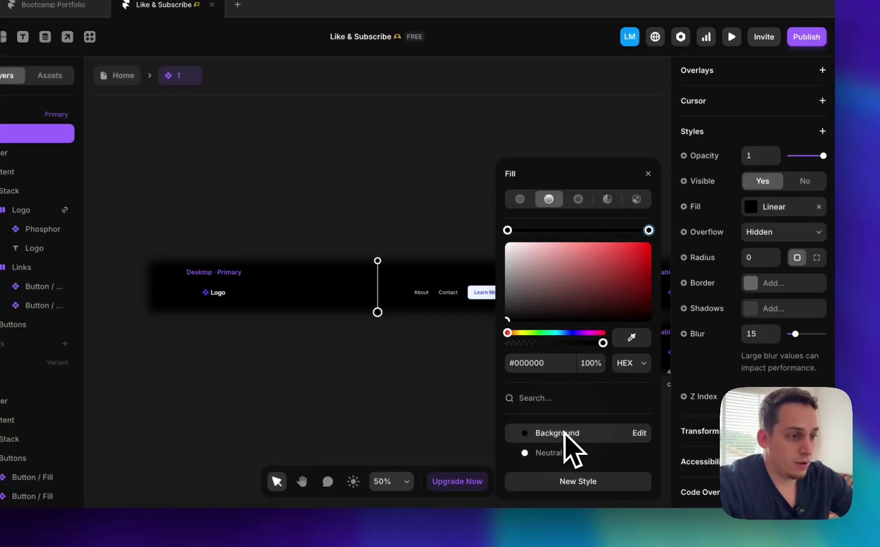
Step: Set the gradient's end stop to 0% opacity and compare the navbar in the dark and light themes
text(0)
key(Return)
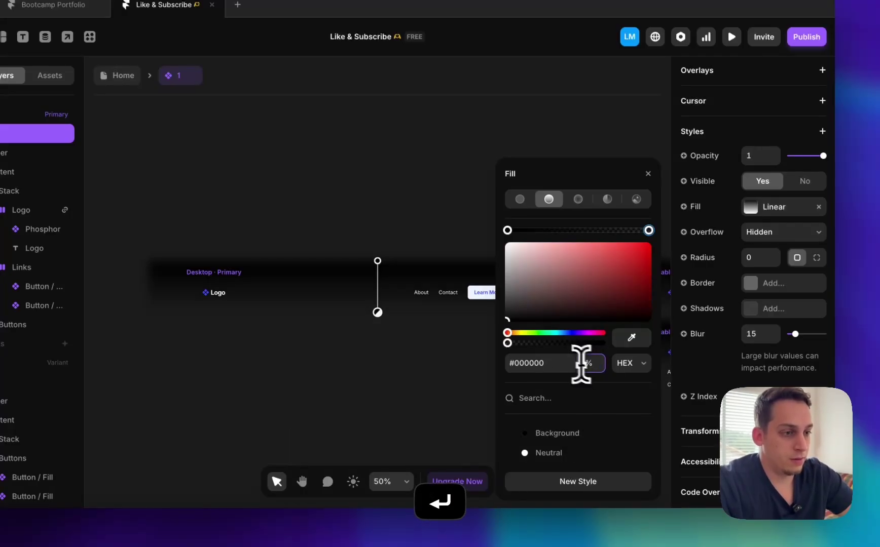
click(353, 481)
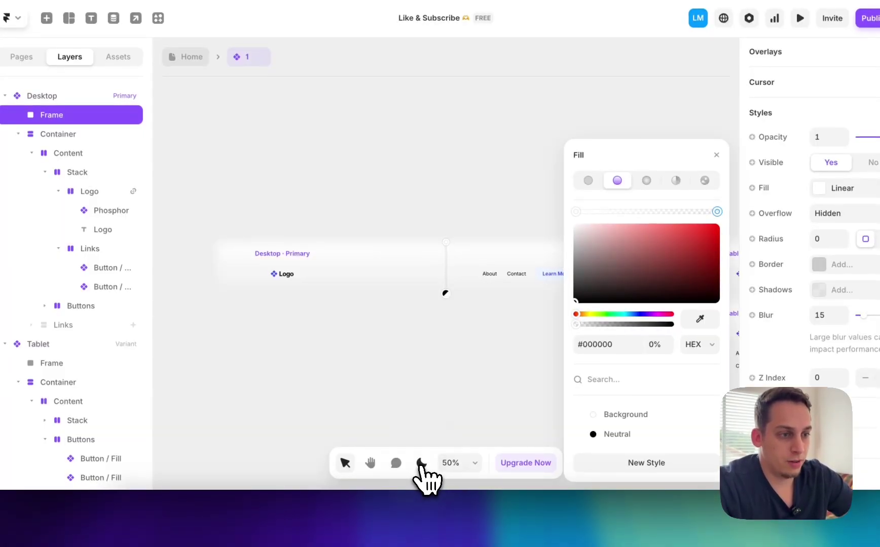
click(420, 464)
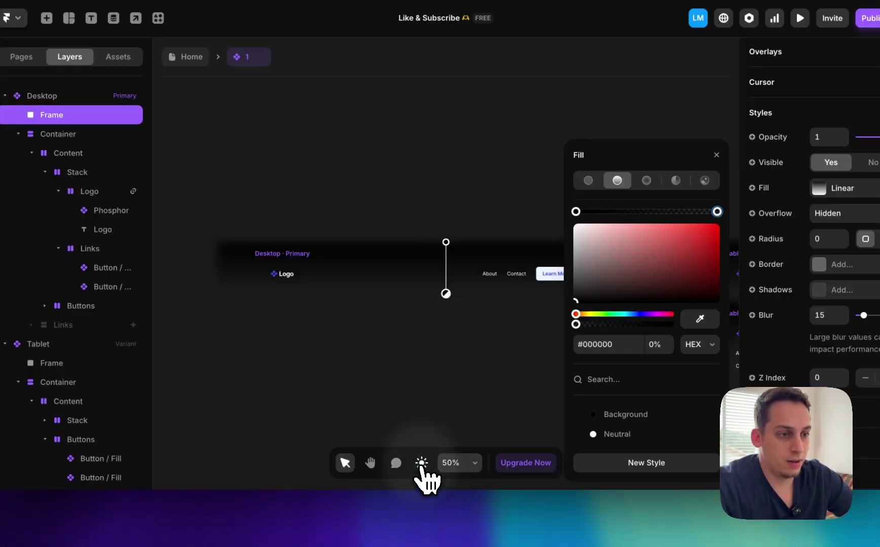
click(420, 463)
click(421, 463)
click(421, 464)
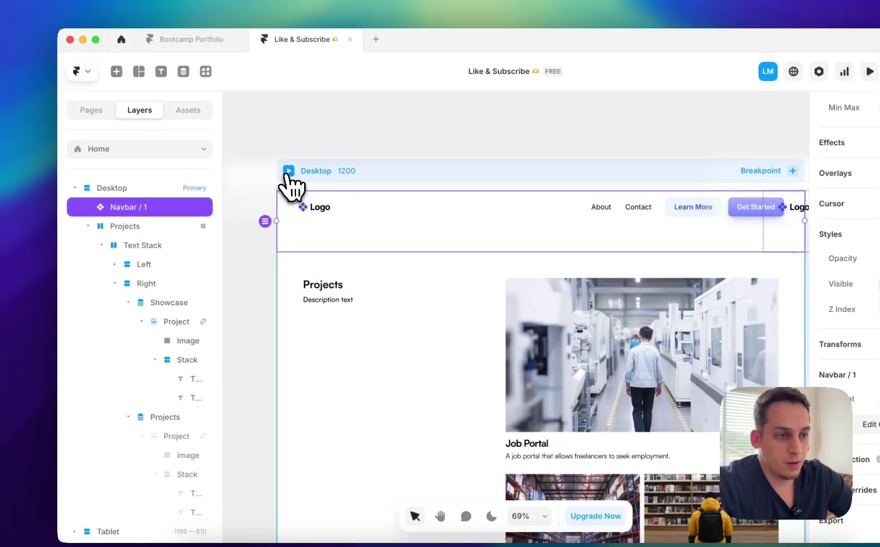
Step: Preview the Home page in the light theme and scroll it to check the navbar's gradient fade
click(288, 171)
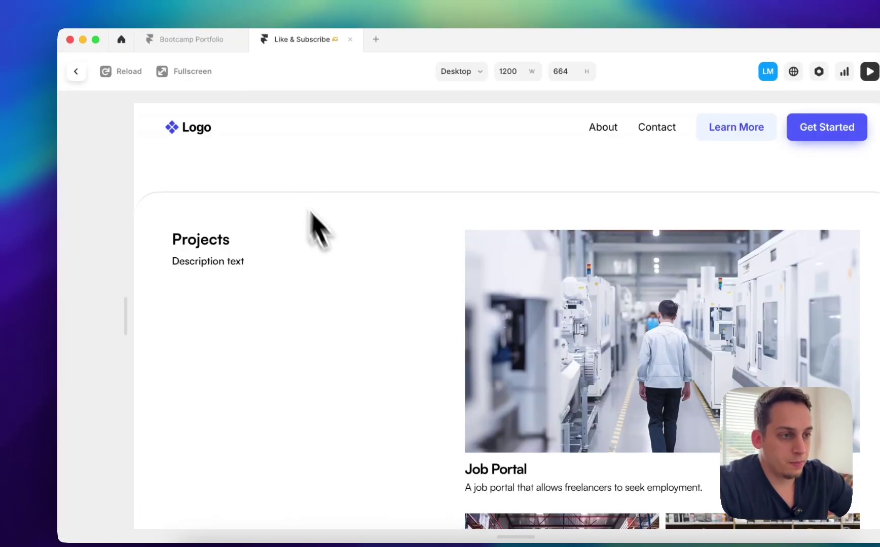
scroll(350, 294, down, 3)
scroll(350, 294, up, 3)
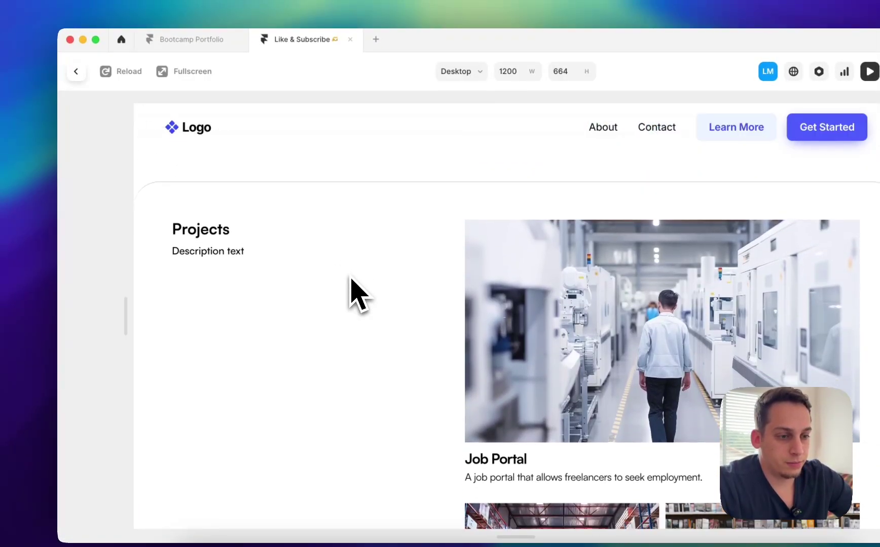
scroll(350, 278, down, 5)
click(76, 71)
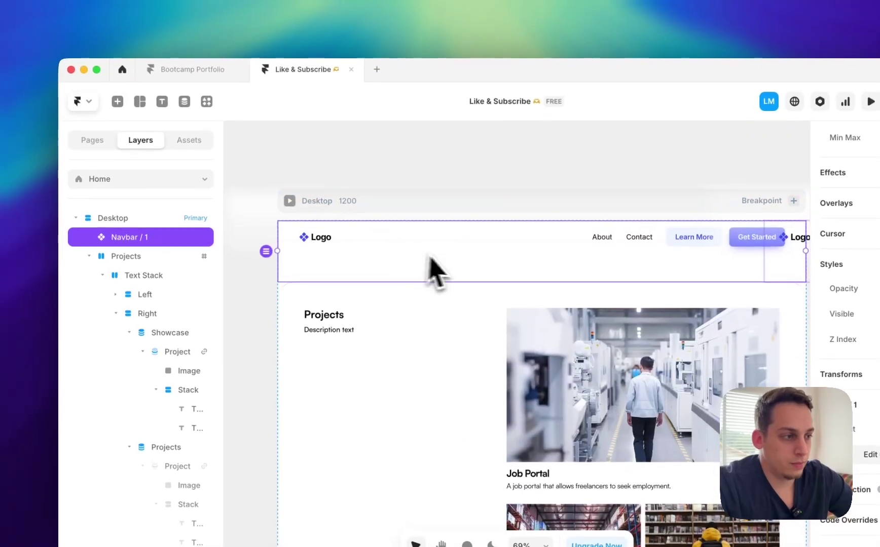
Step: Undo the accidental move of the Desktop variant and try nudging the navbar's background frame downward
double_click(434, 259)
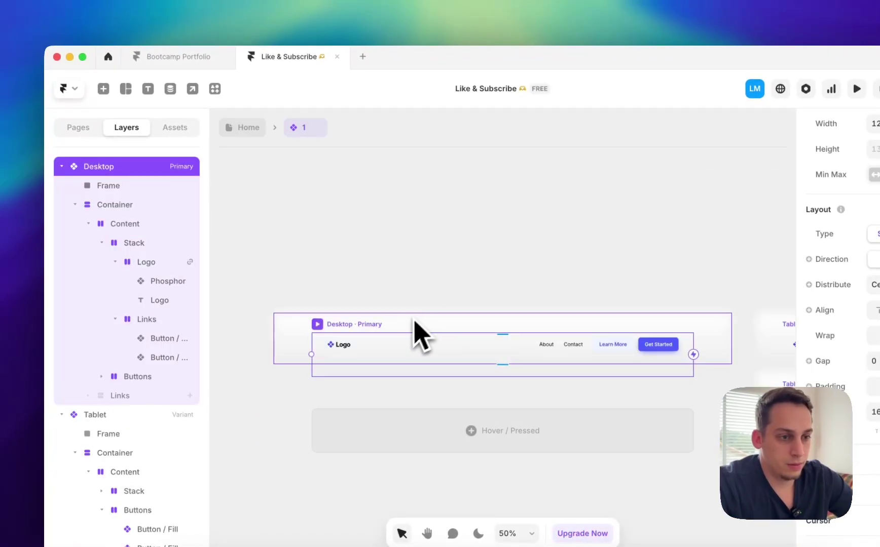
click(412, 321)
drag(409, 325, 410, 331)
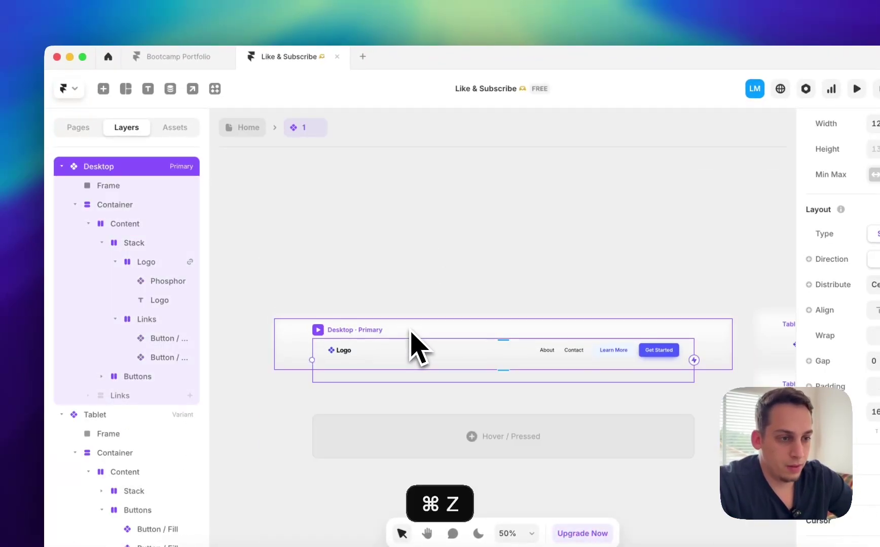
key(super+z)
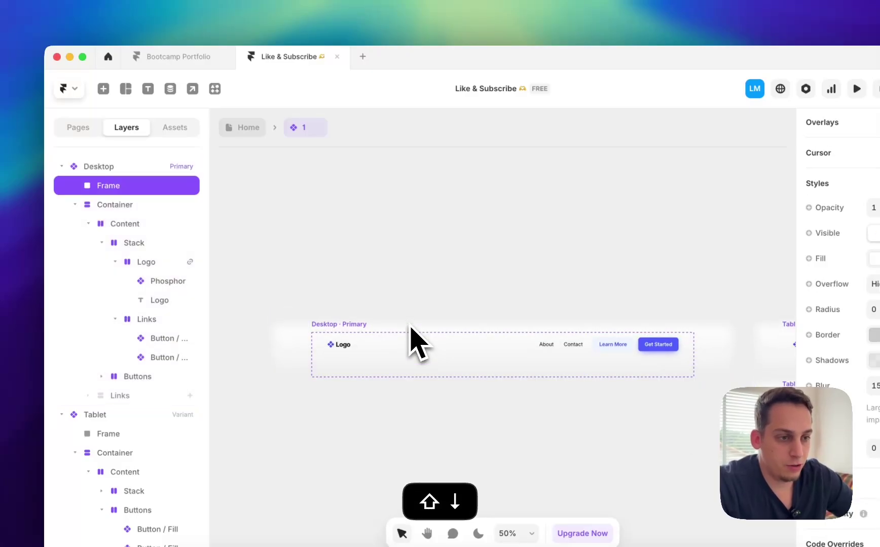
click(236, 128)
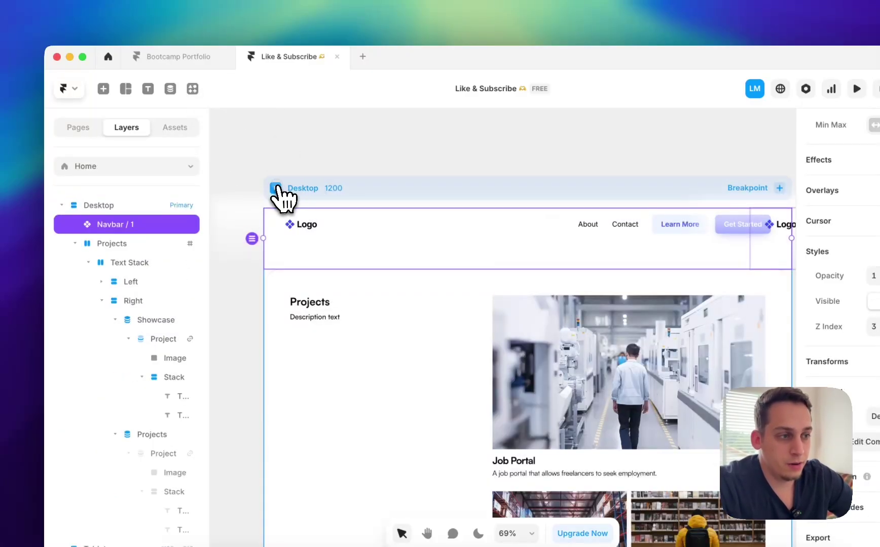
Step: Scroll the light-theme page preview to check the navbar with its nudged background frame
click(276, 189)
scroll(327, 281, down, 8)
scroll(327, 282, up, 2)
scroll(321, 284, up, 5)
click(62, 89)
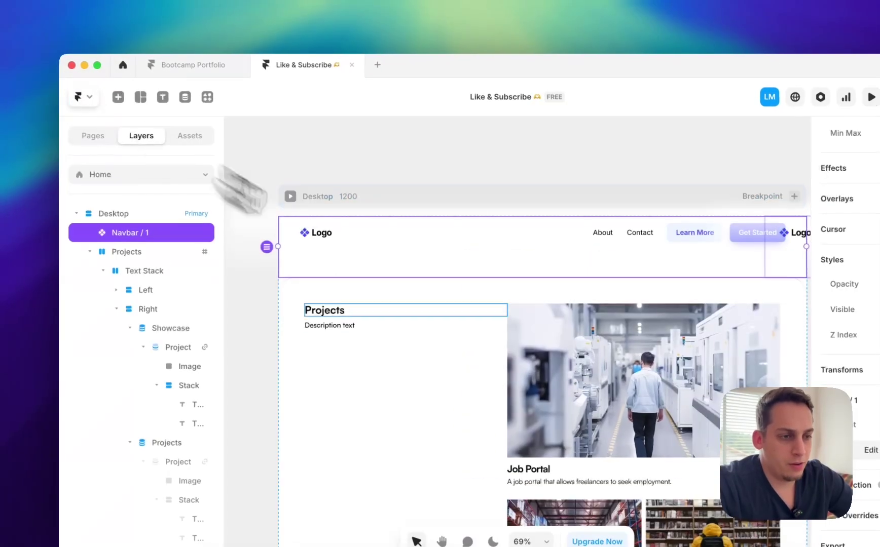
Step: Undo the recent background frame changes to restore the opaque linear gradient and switch to the dark theme
key(super+z)
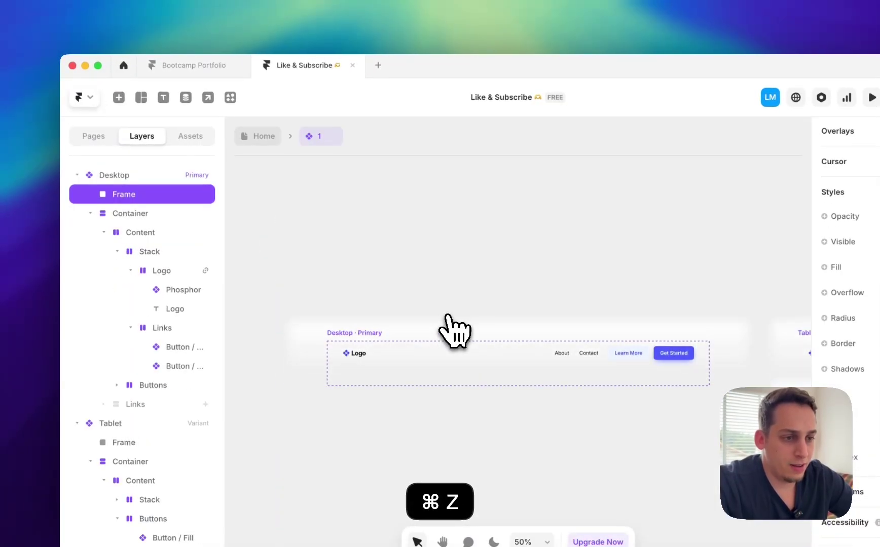
key(super+z)
key(super+z)
key(super+shift+z)
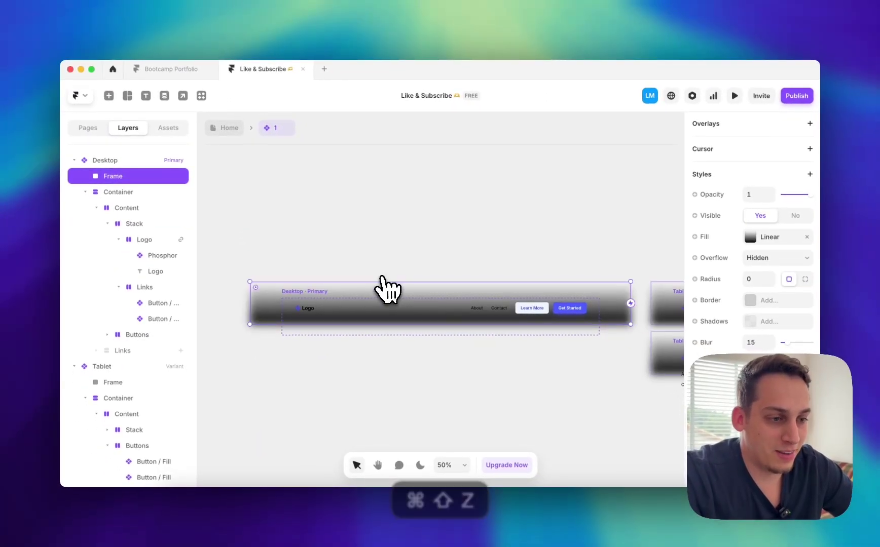
key(super+shift+z)
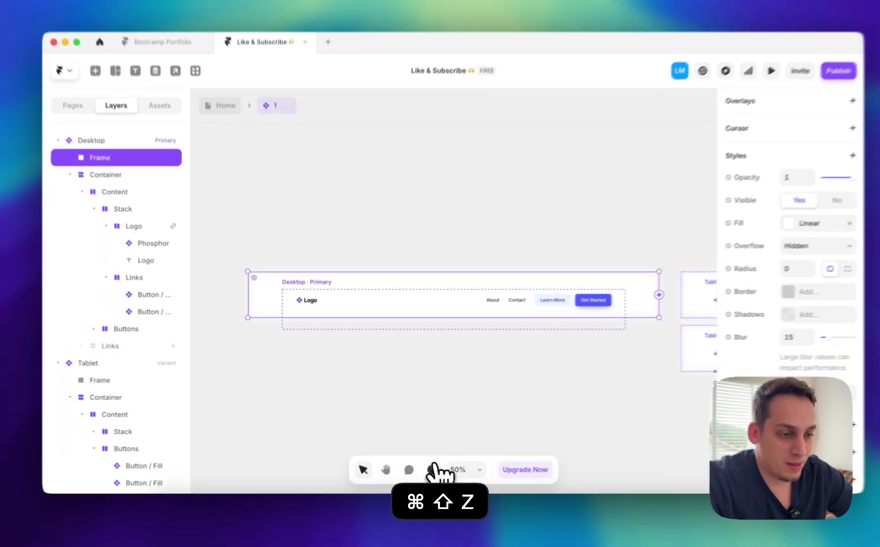
click(420, 466)
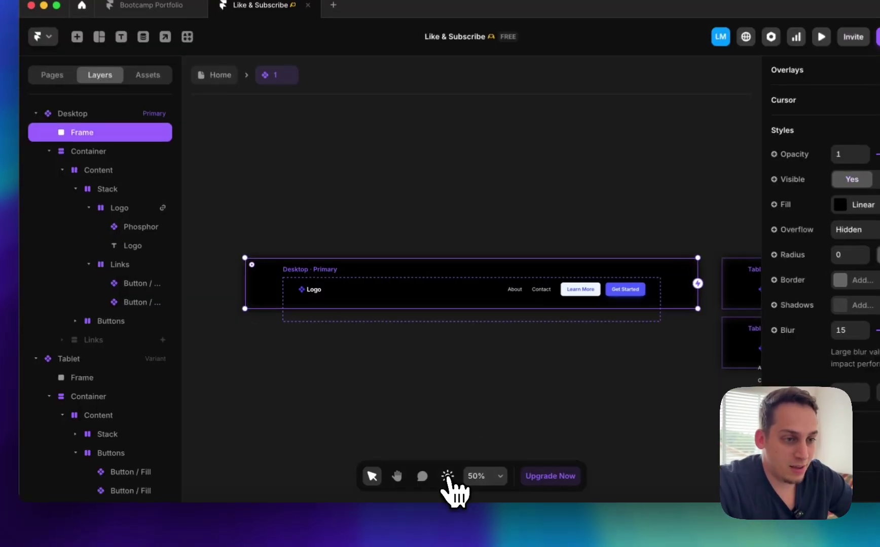
Step: Preview the Home page in the dark theme and scroll it to check how the navbar covers the projects
click(252, 108)
click(222, 75)
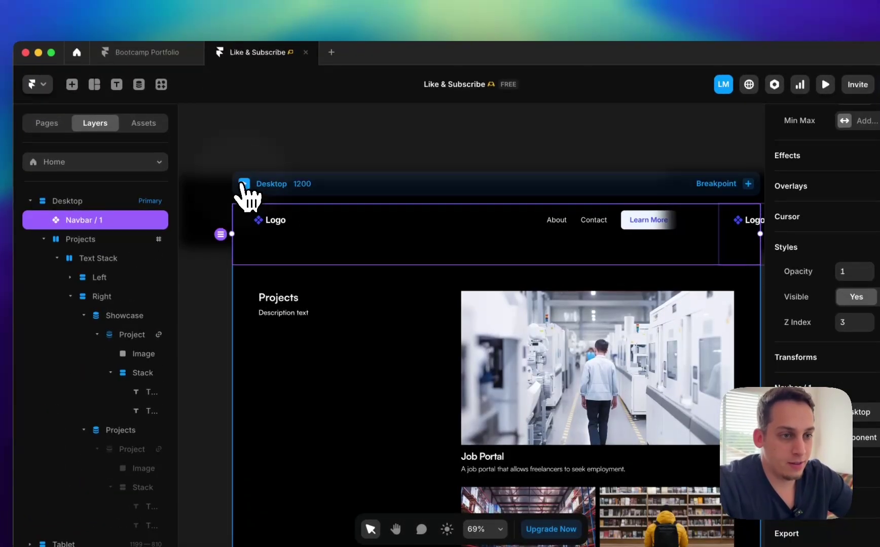
click(244, 185)
scroll(499, 312, down, 10)
scroll(496, 298, up, 5)
scroll(495, 298, down, 3)
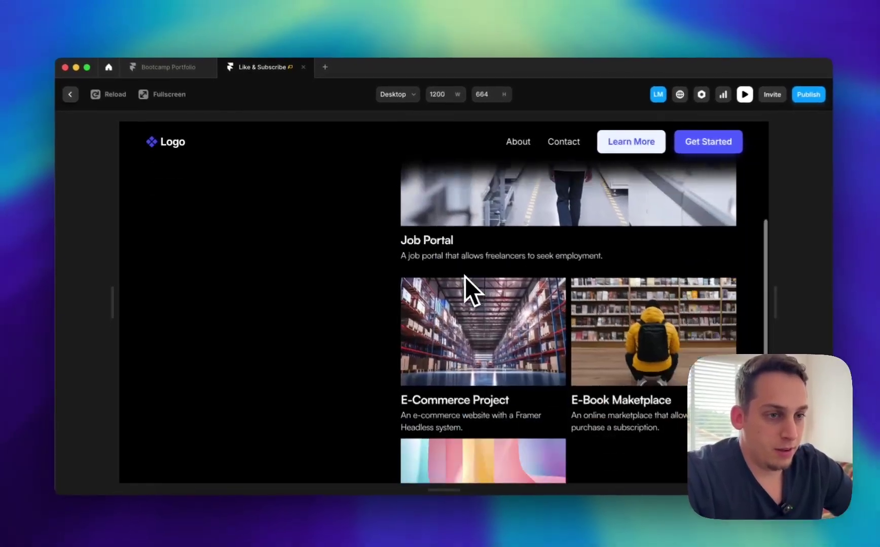
scroll(495, 298, up, 5)
scroll(496, 298, down, 8)
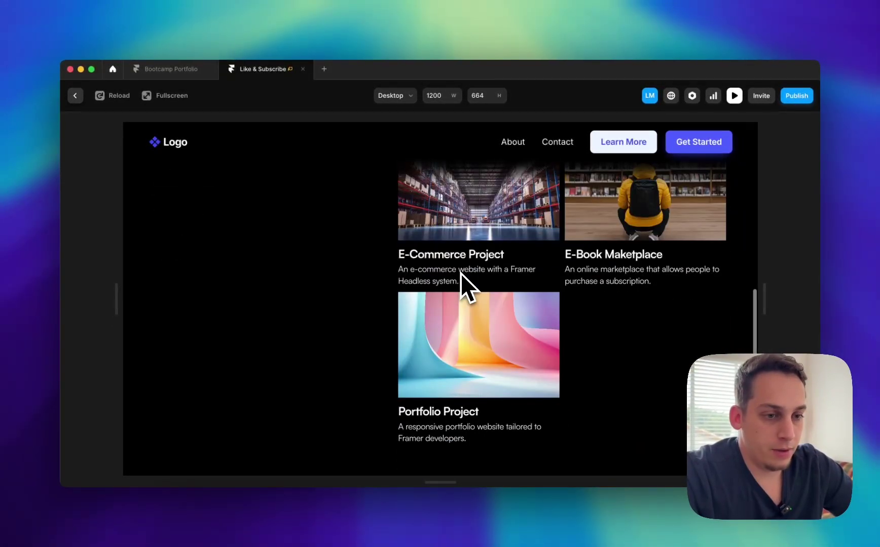
scroll(349, 246, up, 10)
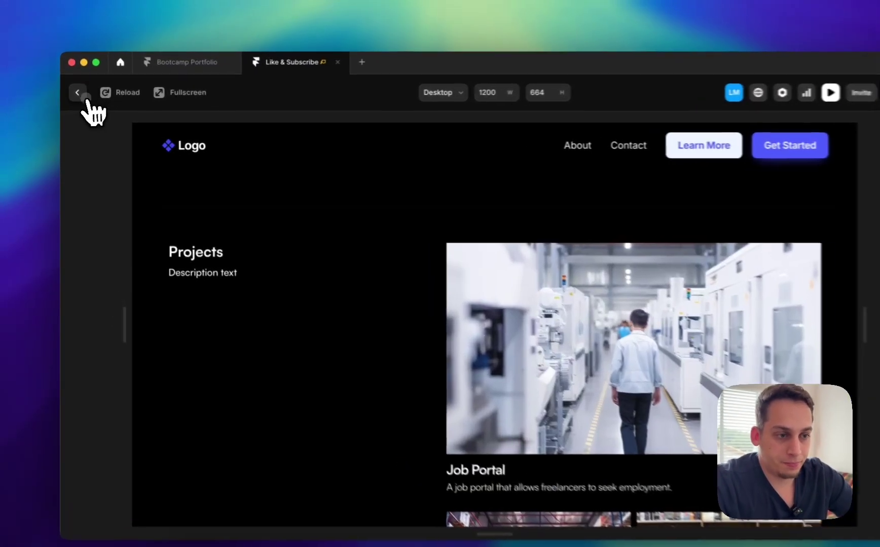
click(75, 96)
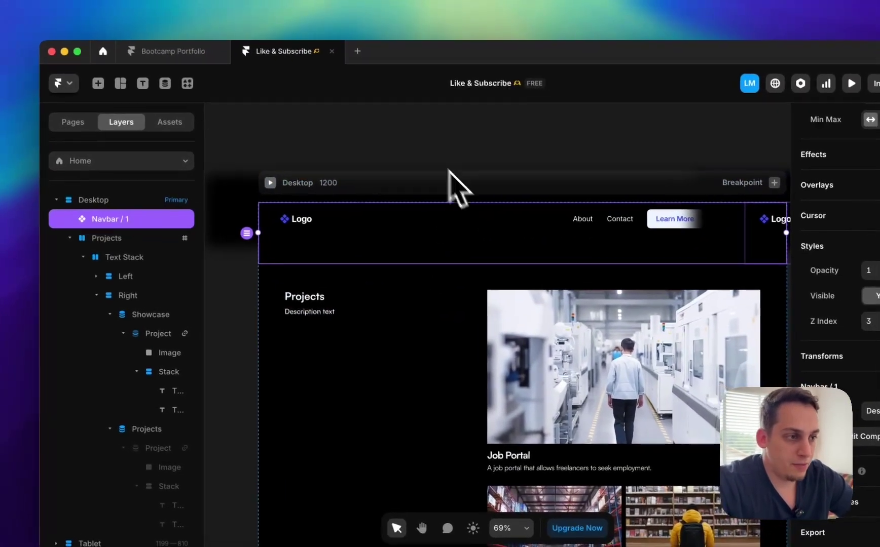
Step: Move the Desktop breakpoint on the Home canvas farther away from the Tablet breakpoint
click(497, 163)
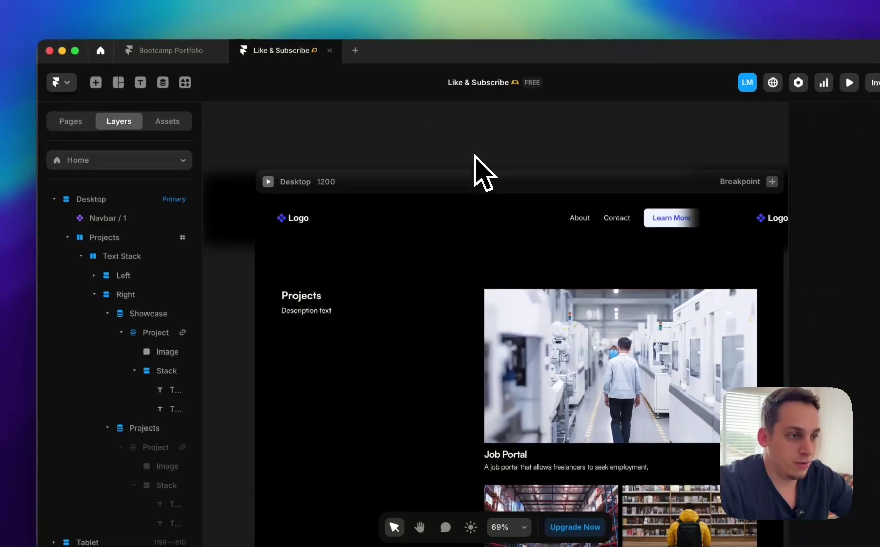
scroll(484, 180, right, 5)
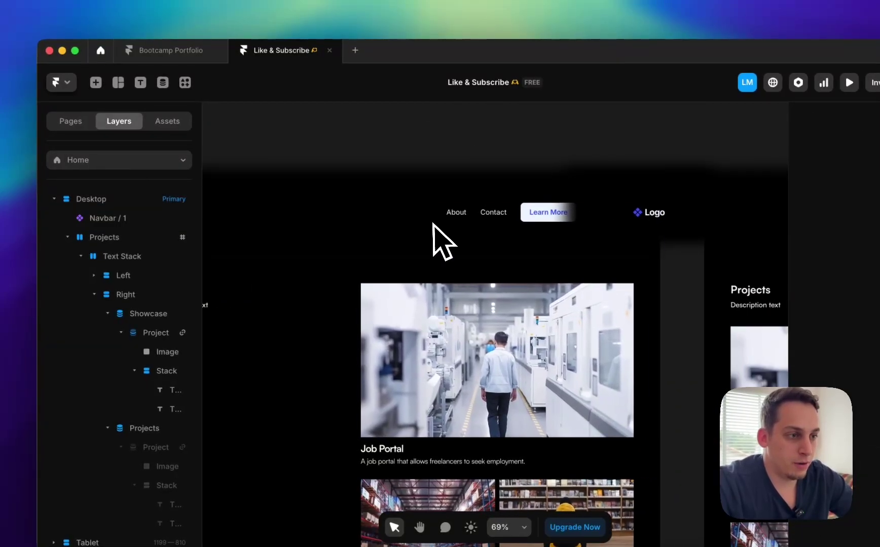
scroll(458, 218, right, 4)
scroll(409, 189, down, 5)
scroll(420, 180, left, 2)
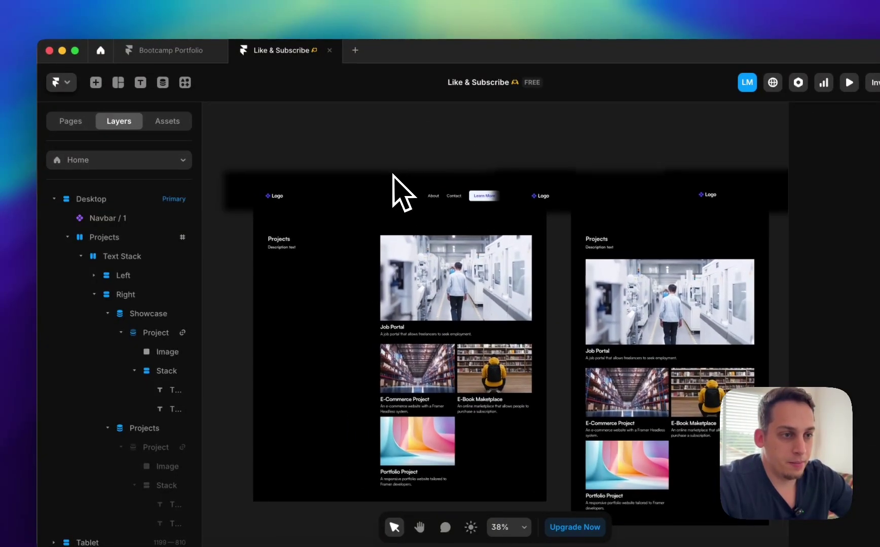
drag(381, 163, 347, 162)
click(336, 190)
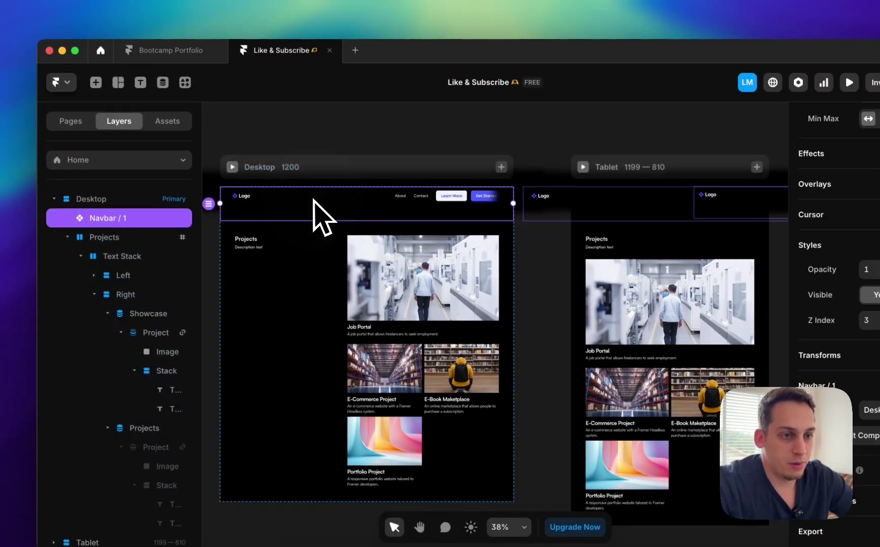
scroll(312, 198, left, 3)
click(288, 189)
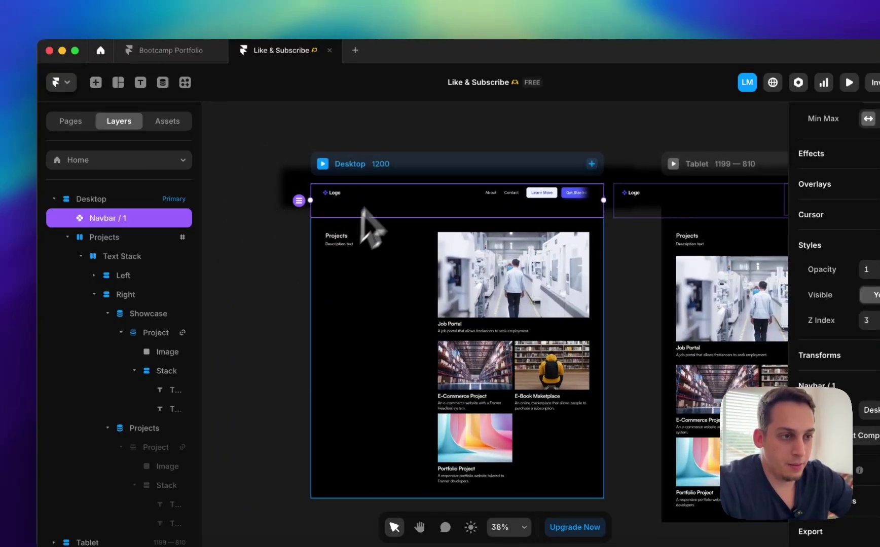
click(393, 173)
drag(393, 173, 373, 173)
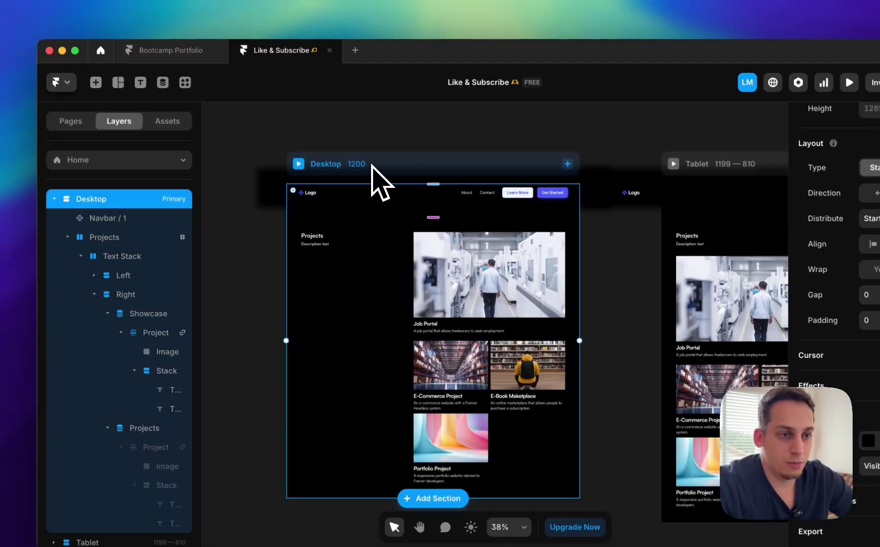
Step: Resize the navbar component's background frame to line up with the top and side edges of the Desktop variant
double_click(319, 222)
click(120, 163)
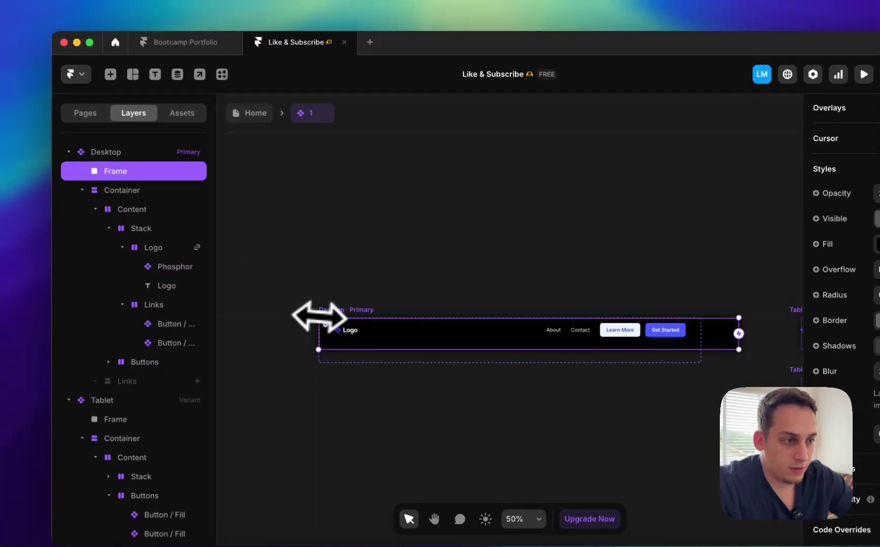
drag(738, 331, 719, 324)
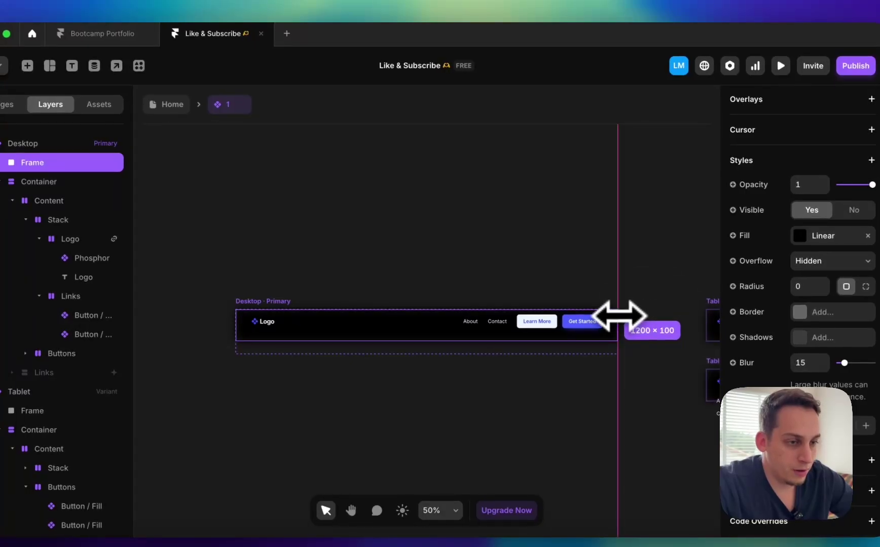
drag(620, 316, 618, 316)
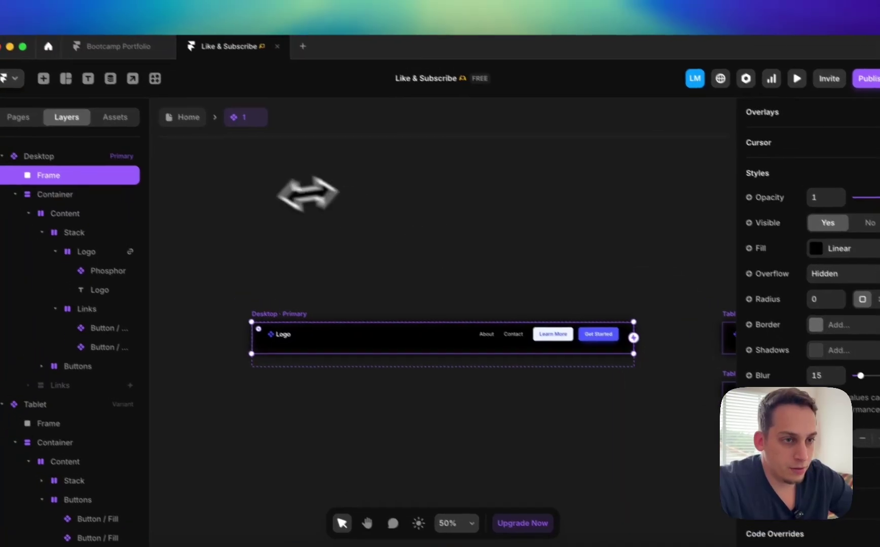
click(176, 105)
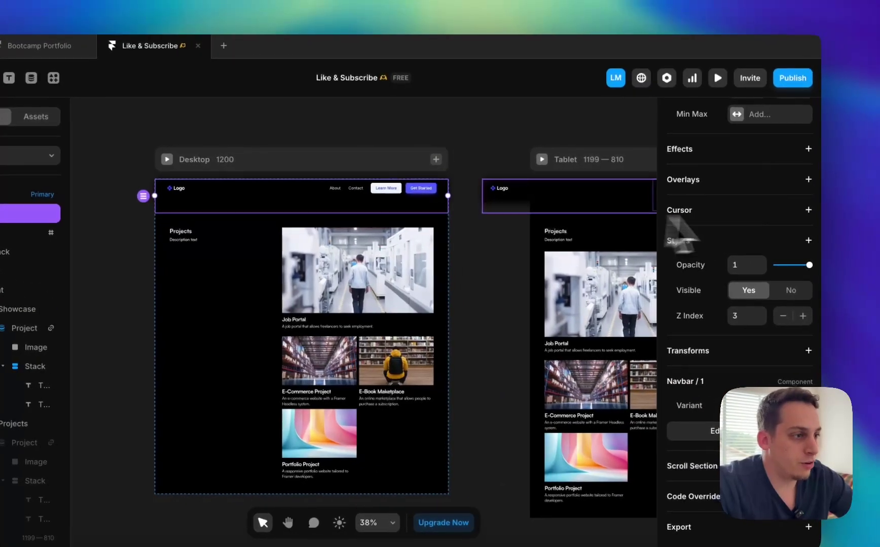
Step: Set the Home page navbar's width to Fill and check the navbar on the Tablet and Phone breakpoints
scroll(863, 236, up, 5)
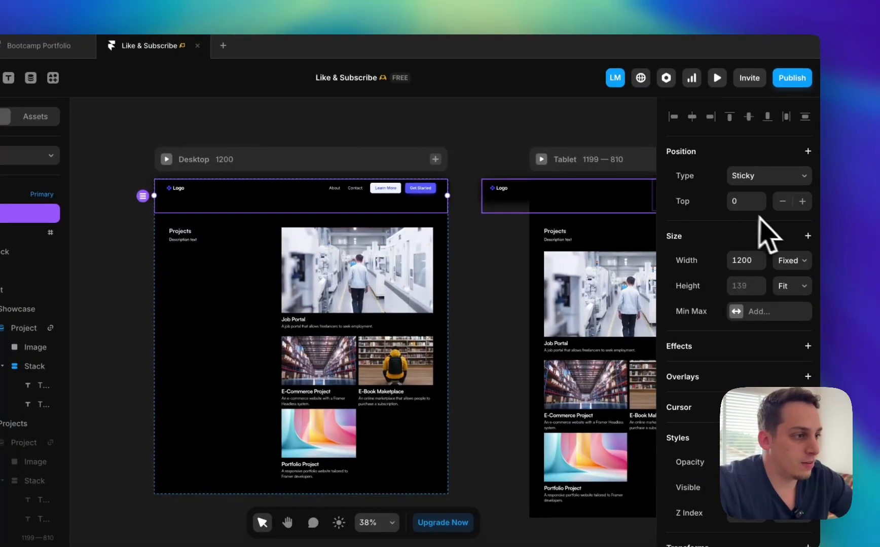
click(790, 260)
click(793, 283)
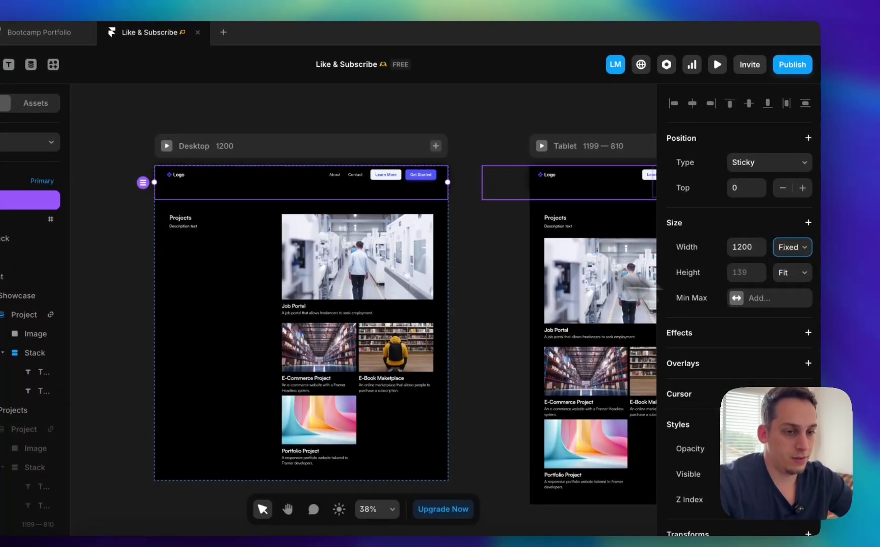
scroll(455, 205, right, 3)
click(476, 196)
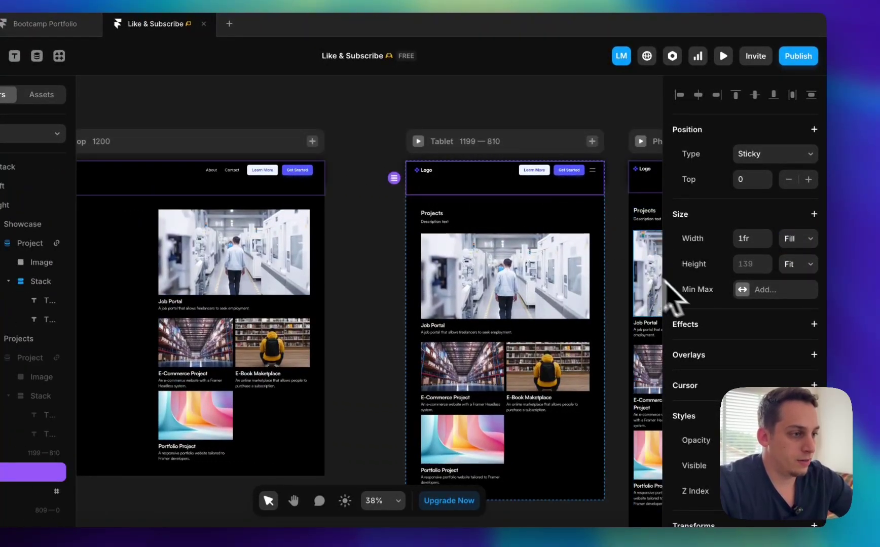
scroll(644, 305, right, 5)
scroll(736, 327, down, 4)
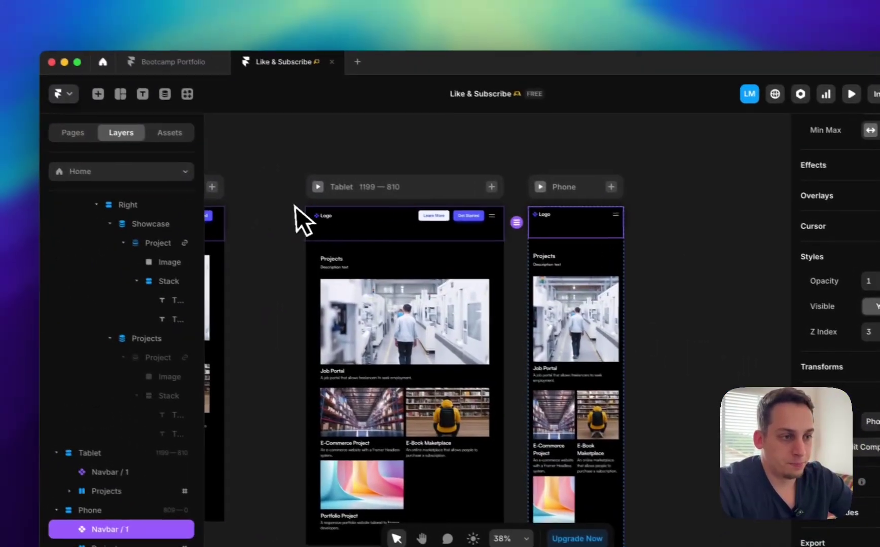
Step: Switch to the Bootcamp Portfolio project and preview its Home page, examining how the sticky navbar fades the content from the hero to the footer
scroll(307, 223, left, 5)
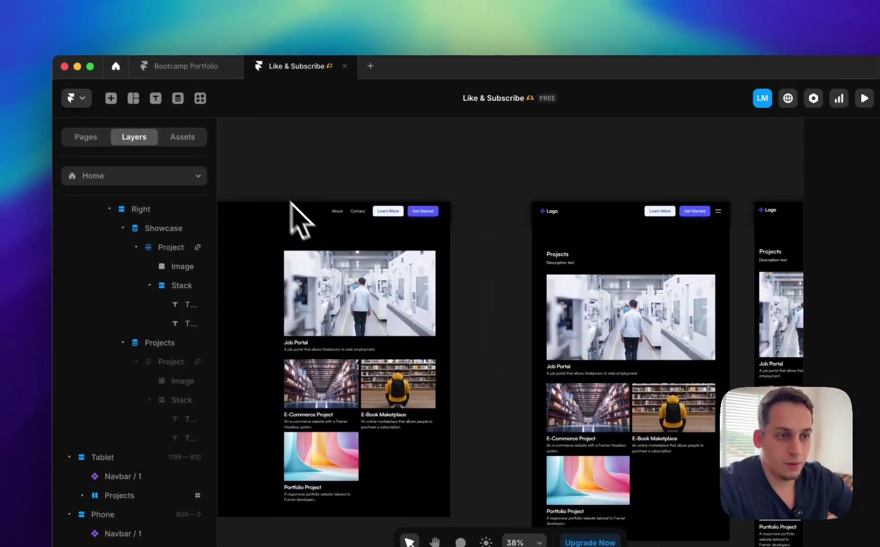
drag(267, 187, 337, 189)
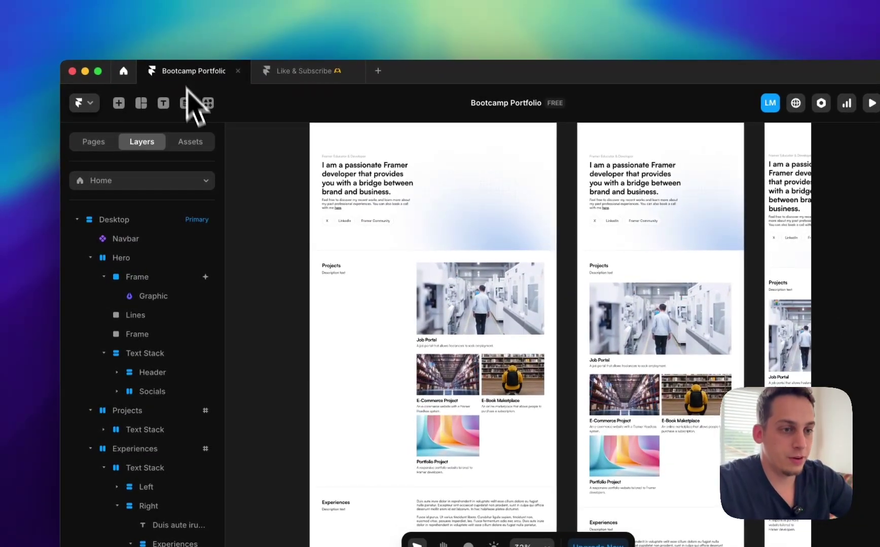
scroll(272, 221, up, 3)
click(312, 167)
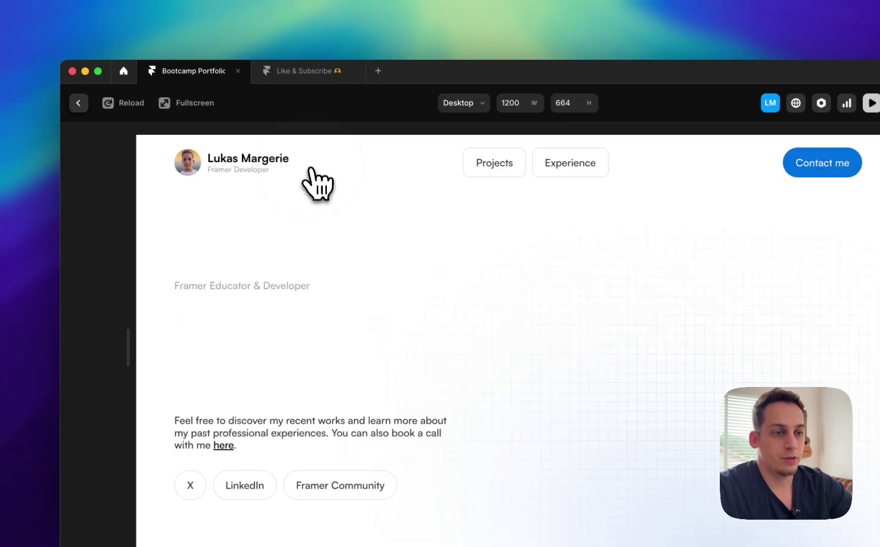
scroll(297, 304, down, 10)
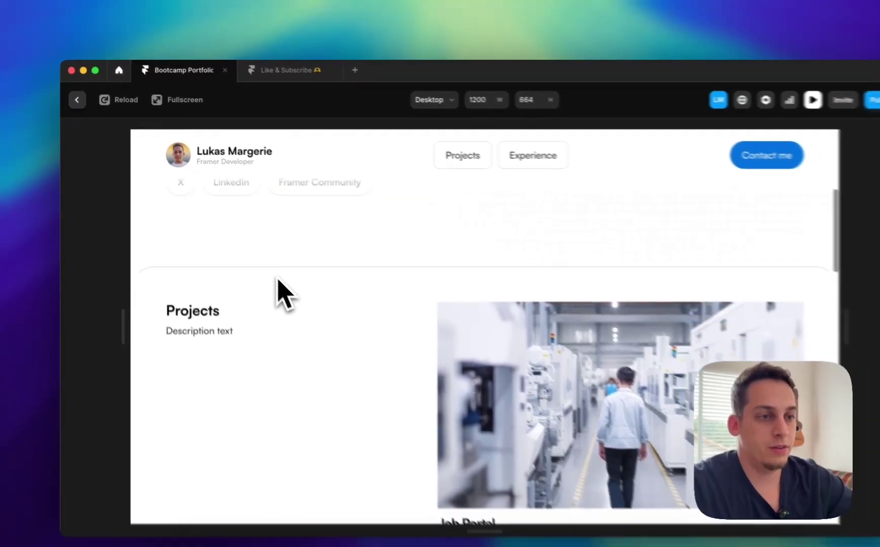
scroll(278, 279, down, 10)
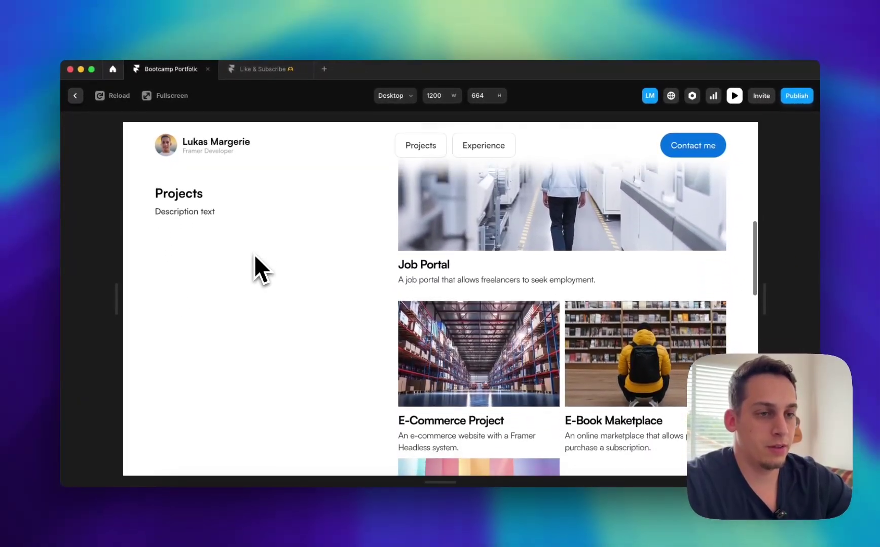
scroll(254, 257, down, 10)
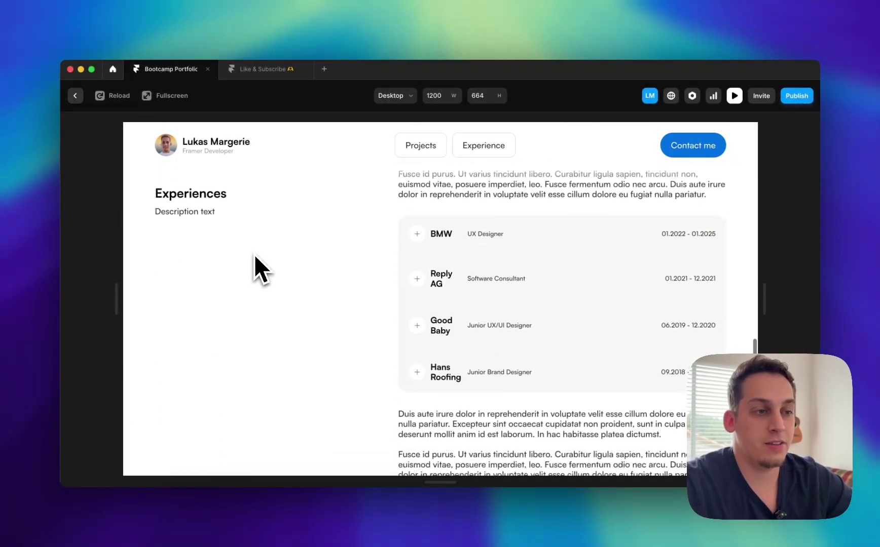
scroll(253, 254, down, 5)
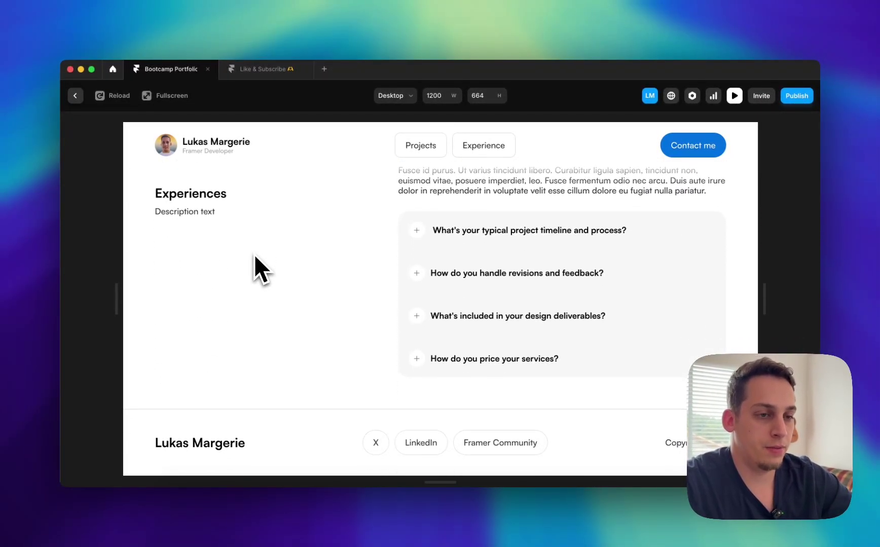
scroll(254, 254, up, 20)
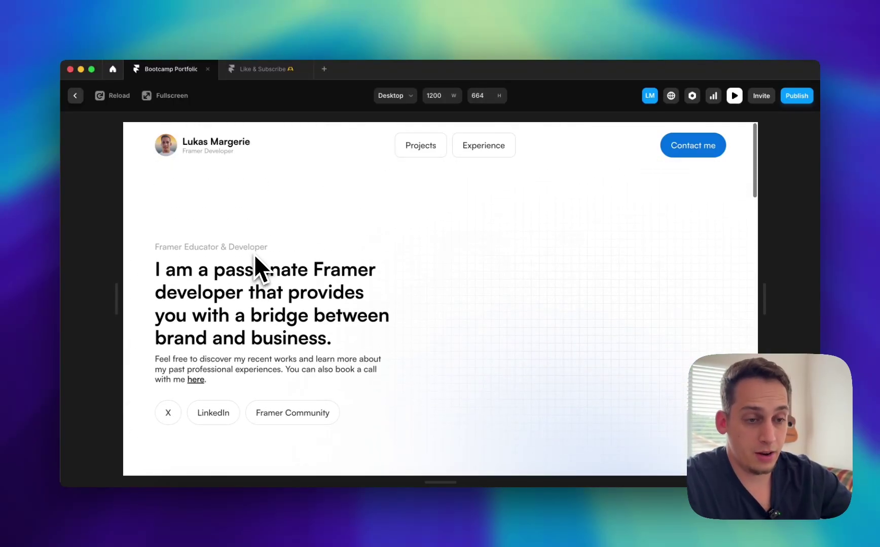